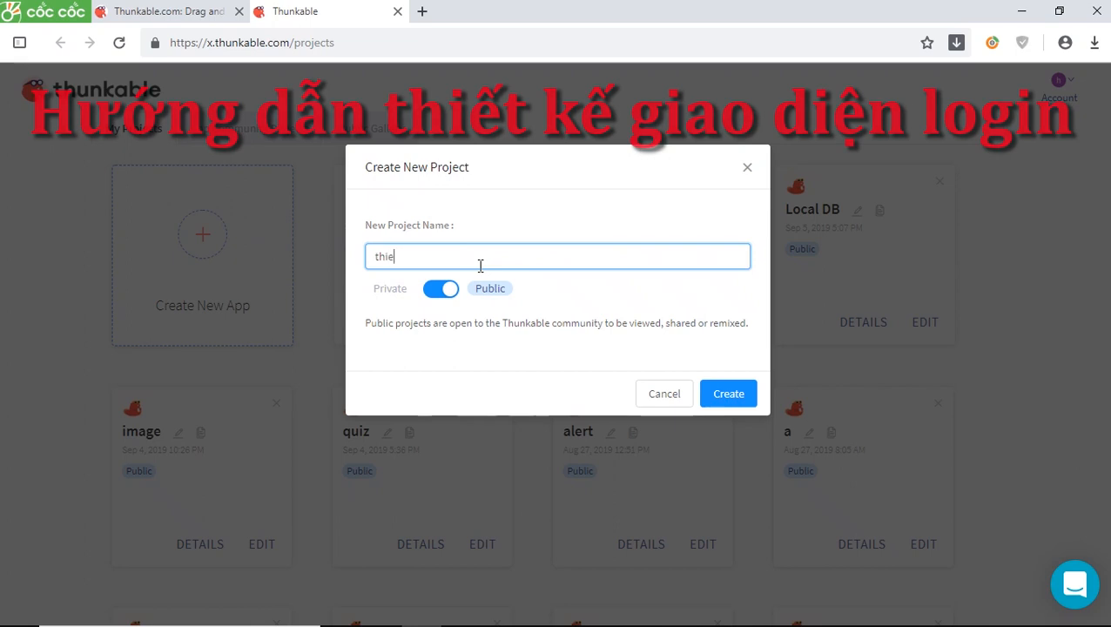
Create a new public project named thieke_giaodien and collapse its tutorials sidebar.
type("ke_giaodien")
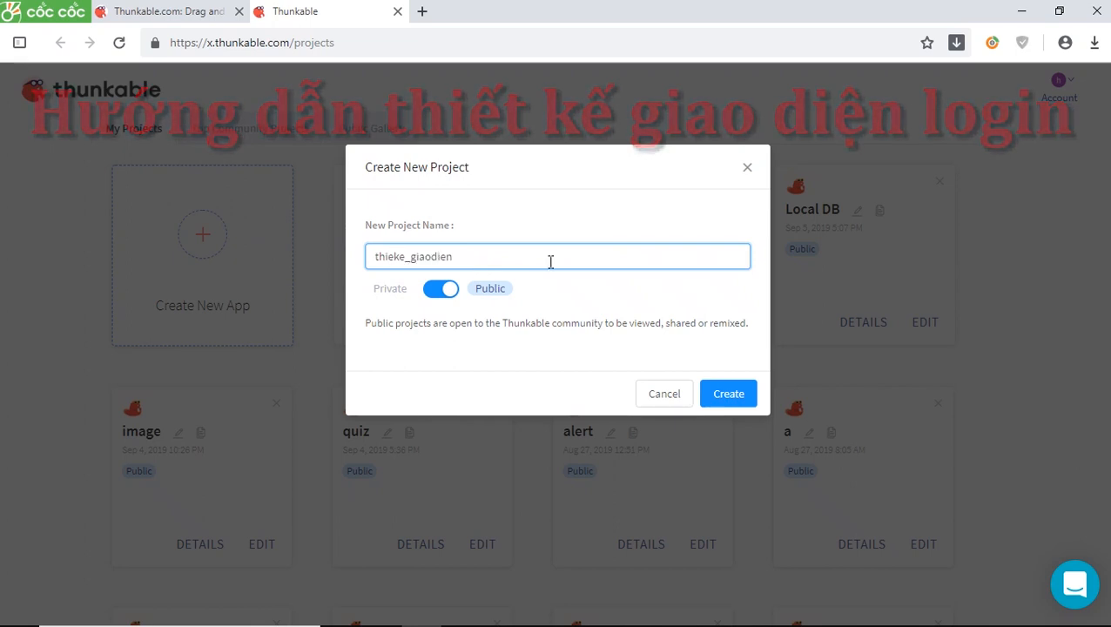
left_click(727, 396)
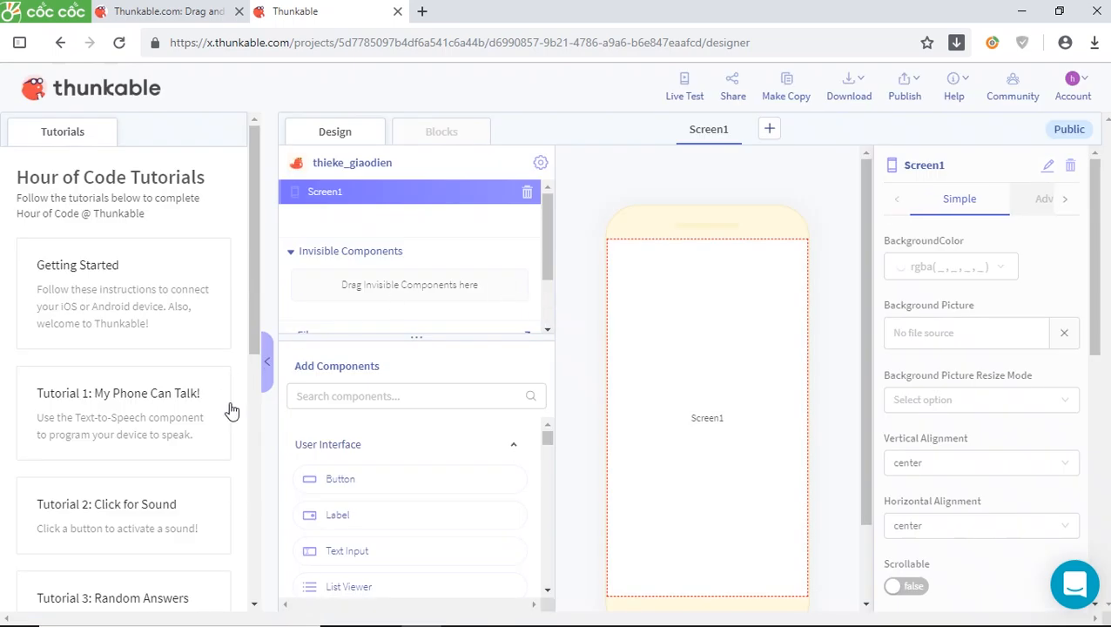
left_click(267, 366)
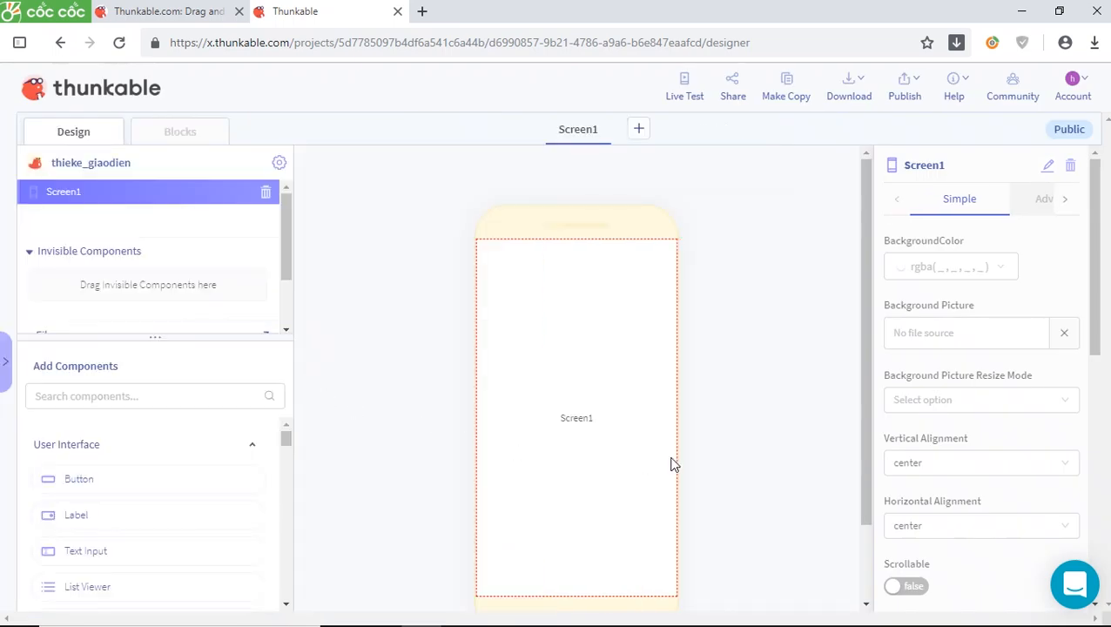
Switch to Sticky Notes and write the note "chuẩn bị: ảnh, logo giao diện đăng nhập".
mouse_move(575, 625)
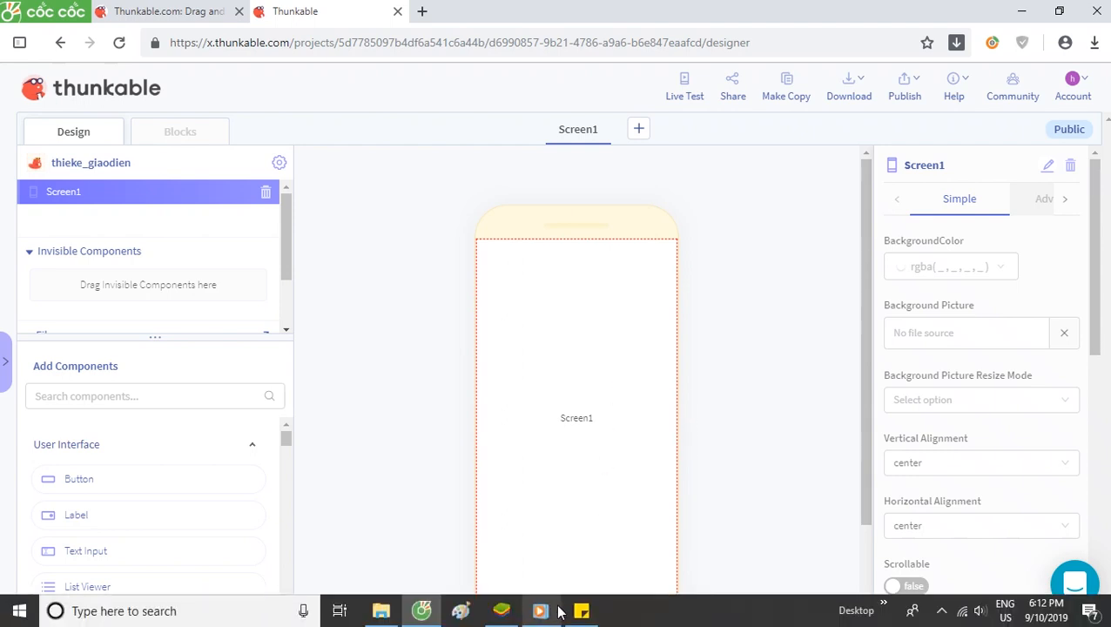
mouse_move(378, 609)
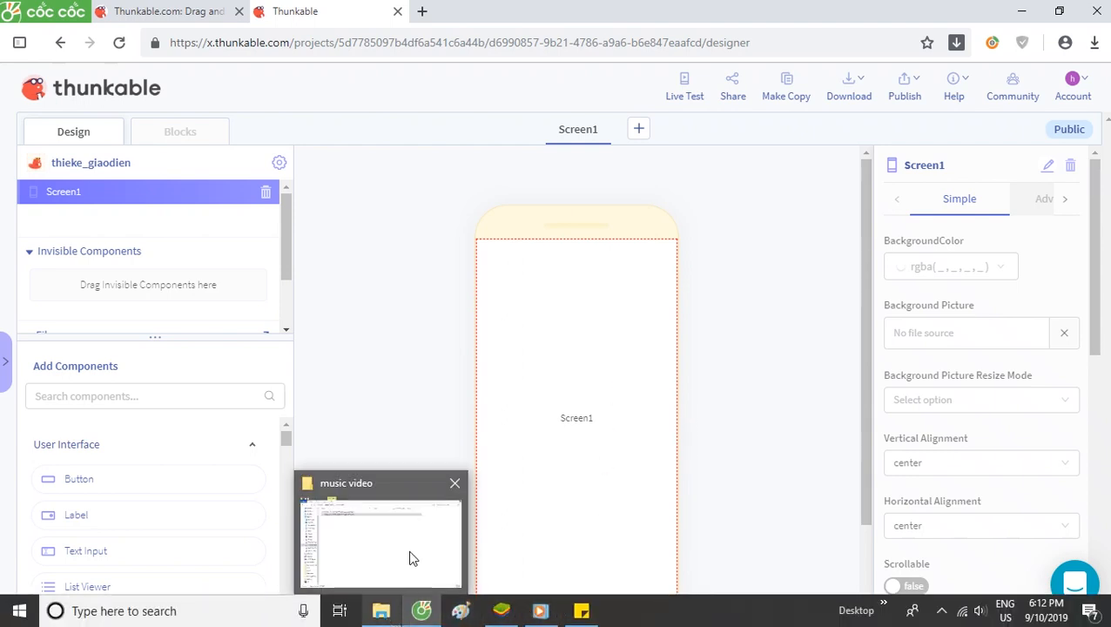
mouse_move(420, 546)
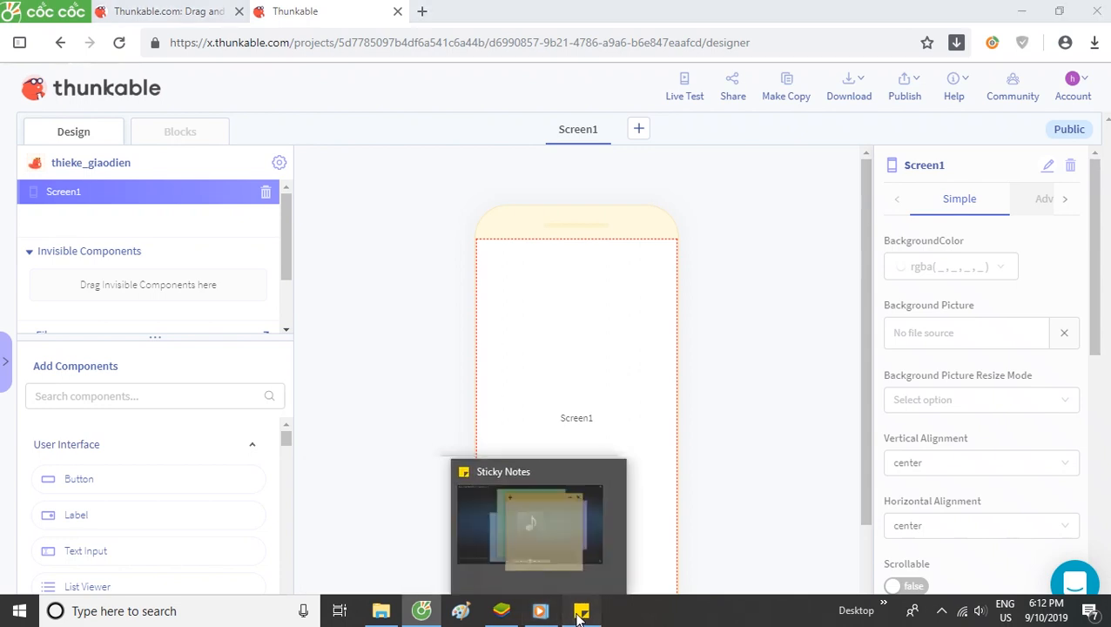
left_click(582, 612)
type("ch")
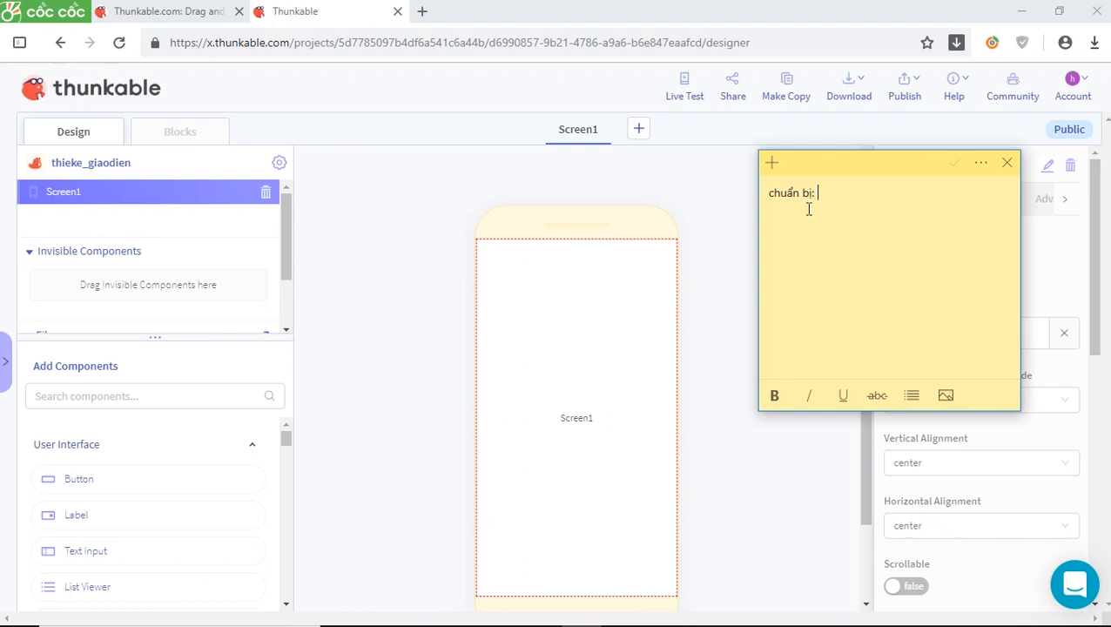
type("uẩn bị: ảnh, logo giao diện đăng nhập")
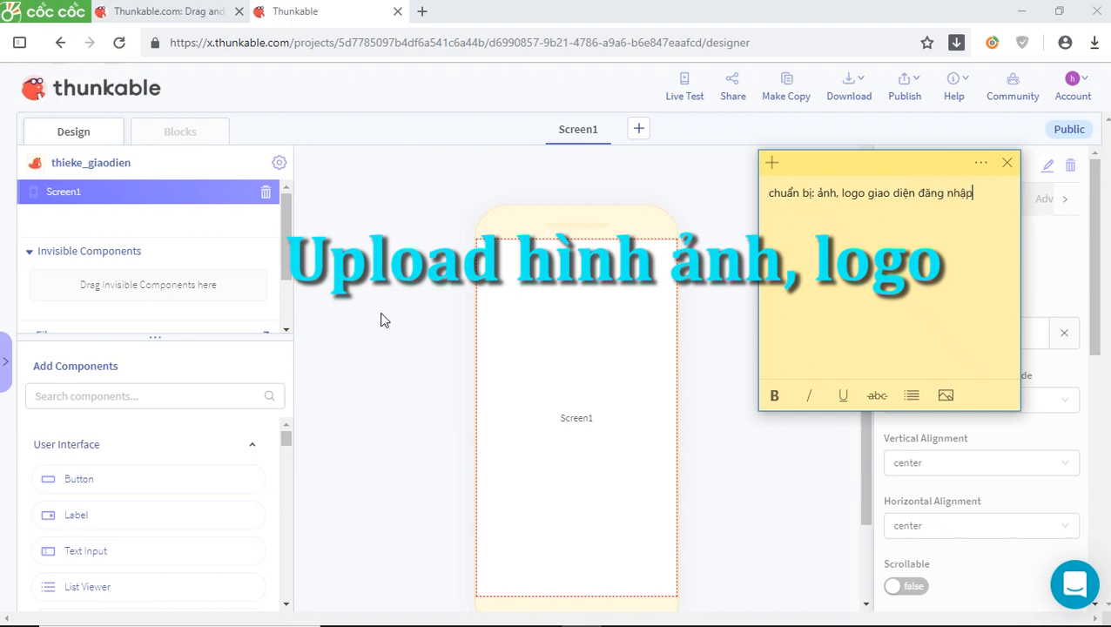
Upload the password, the-button-859346_960_720 and username images from New folder (2) to the project files.
scroll(157, 290, "down", 2)
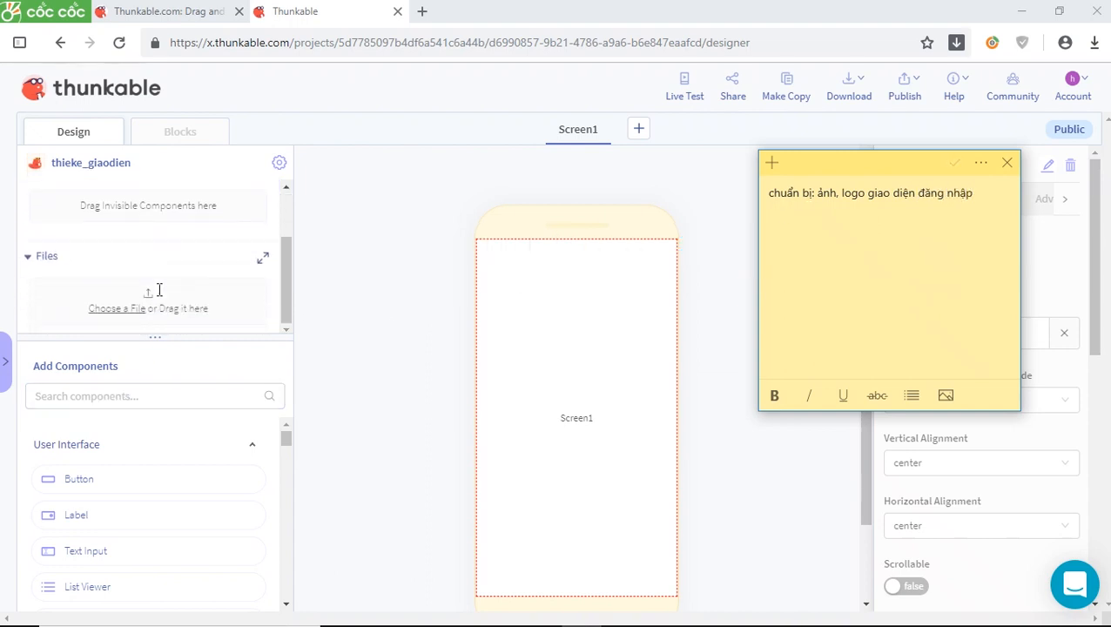
left_click(160, 305)
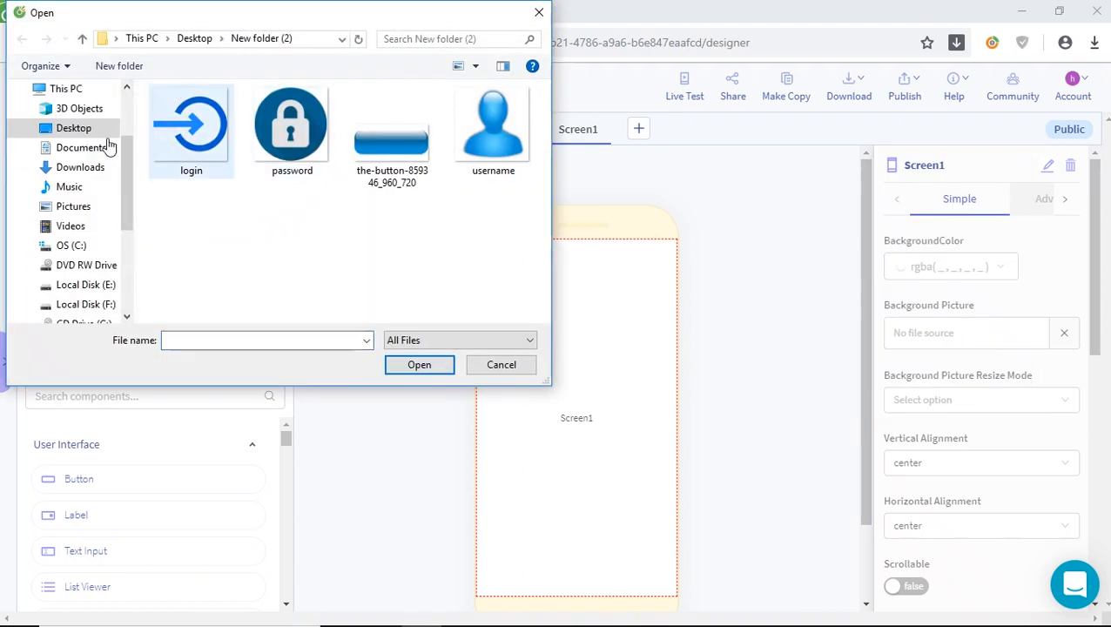
left_click(207, 159)
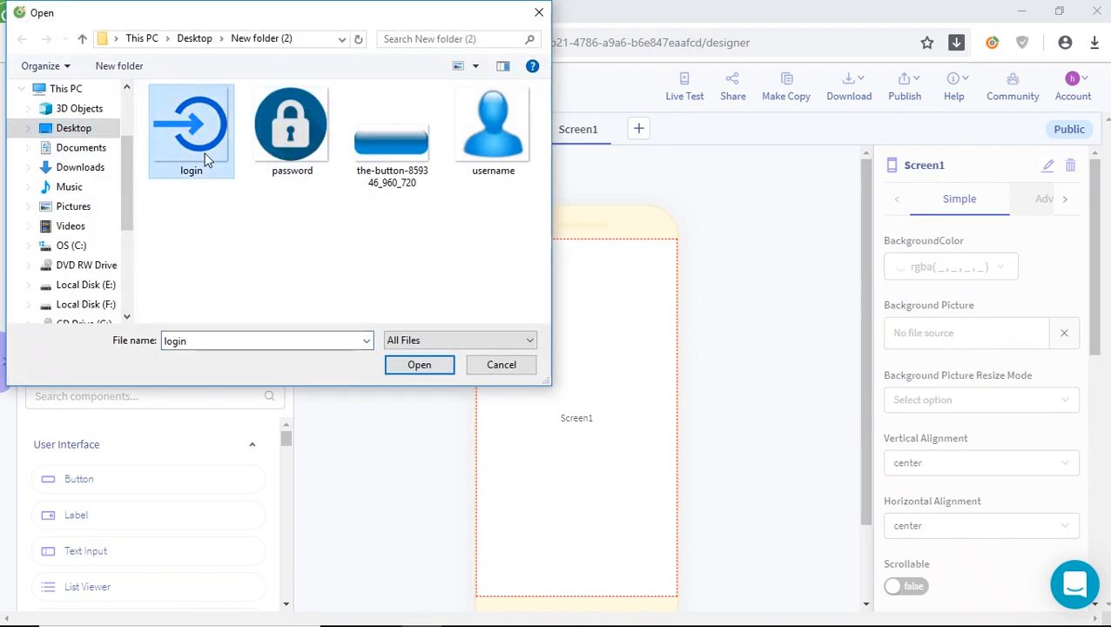
left_click(299, 181)
left_click(367, 166, "ctrl")
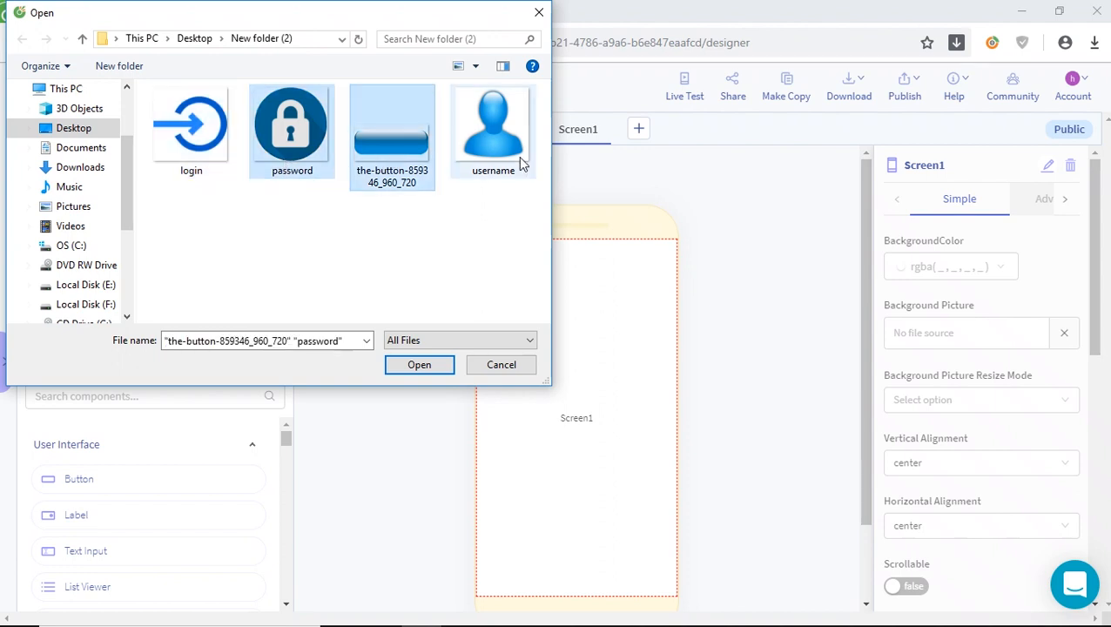
left_click(514, 156, "ctrl")
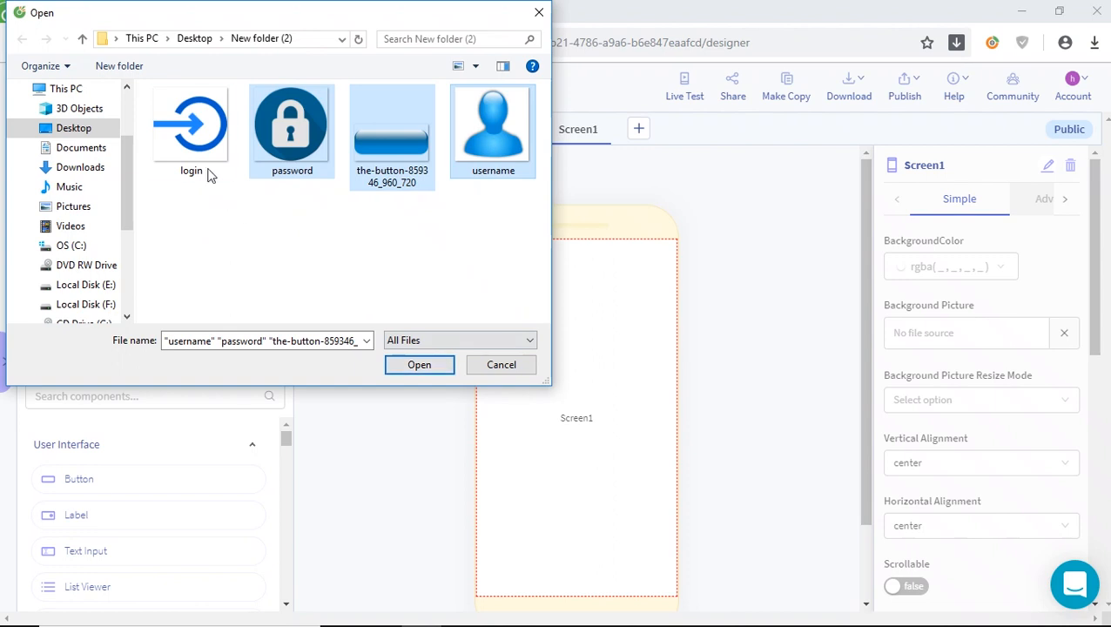
left_click(417, 364)
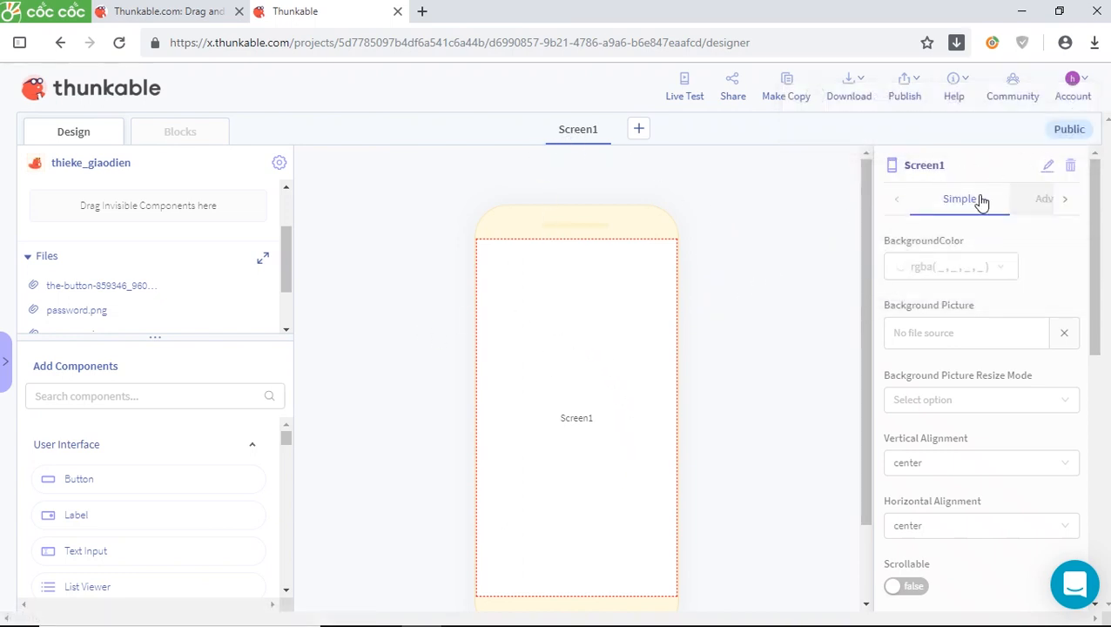
Rename the project's only screen to login.
left_click(1049, 170)
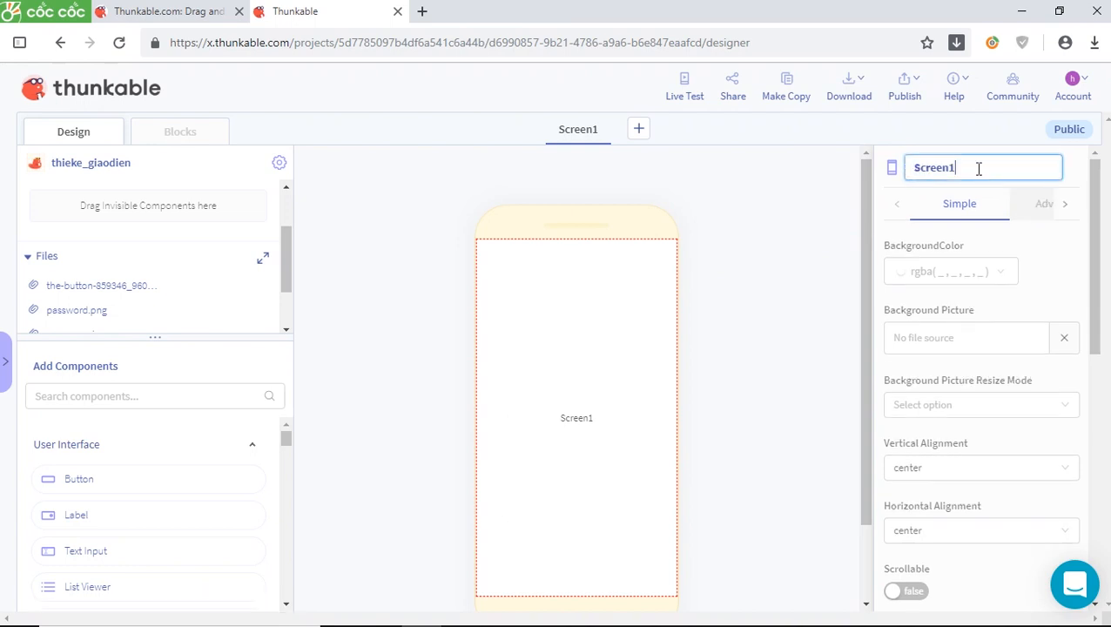
left_click_drag(979, 169, 881, 188)
type("login")
key("Return")
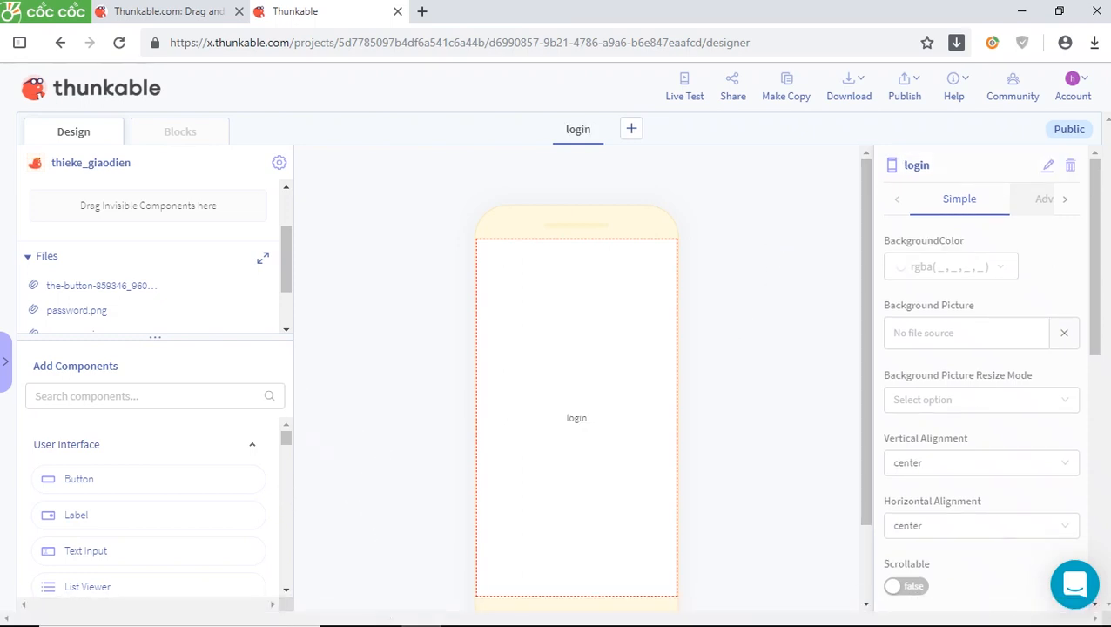
mouse_move(385, 620)
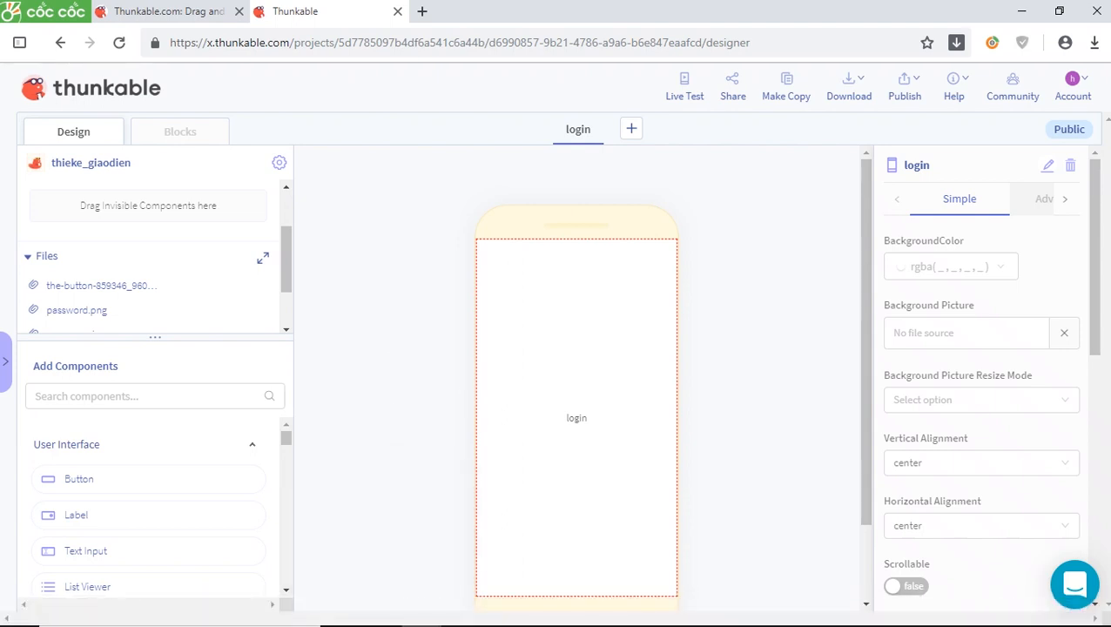
mouse_move(501, 622)
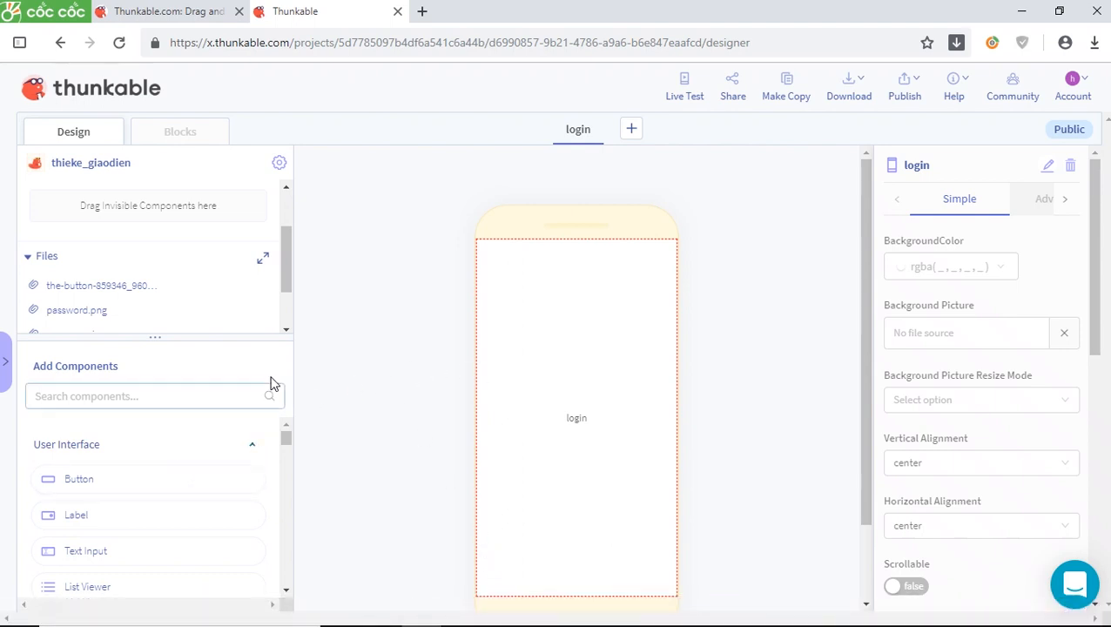
Add three Row layout components directly under the login screen, stacked one above another.
scroll(272, 266, "down", 2)
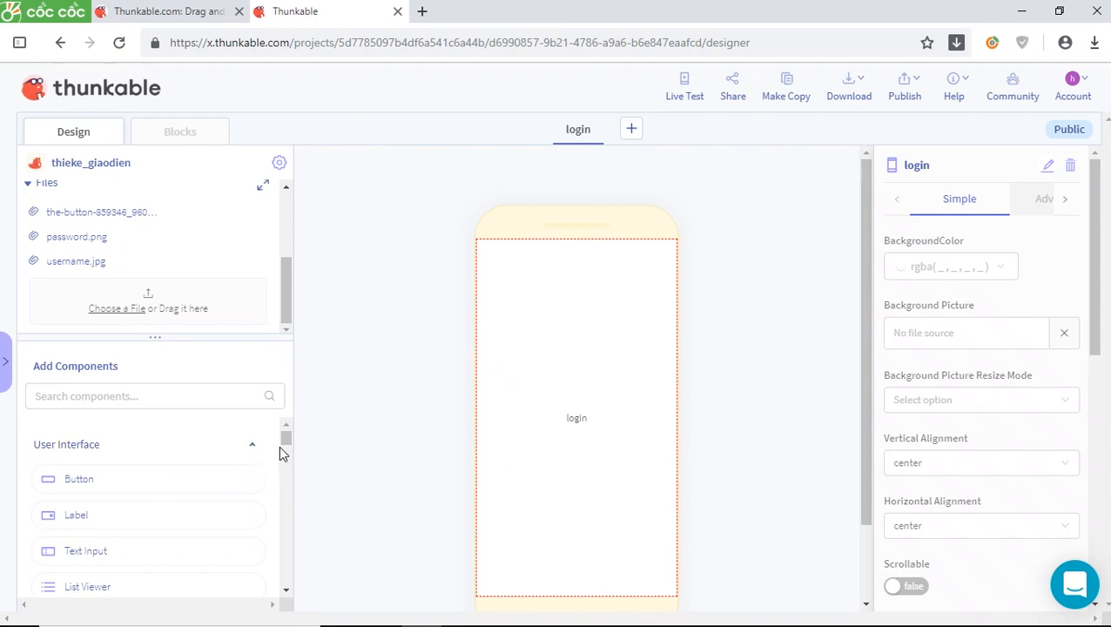
scroll(290, 452, "down", 1)
left_click_drag(288, 445, 268, 480)
left_click_drag(69, 523, 497, 299)
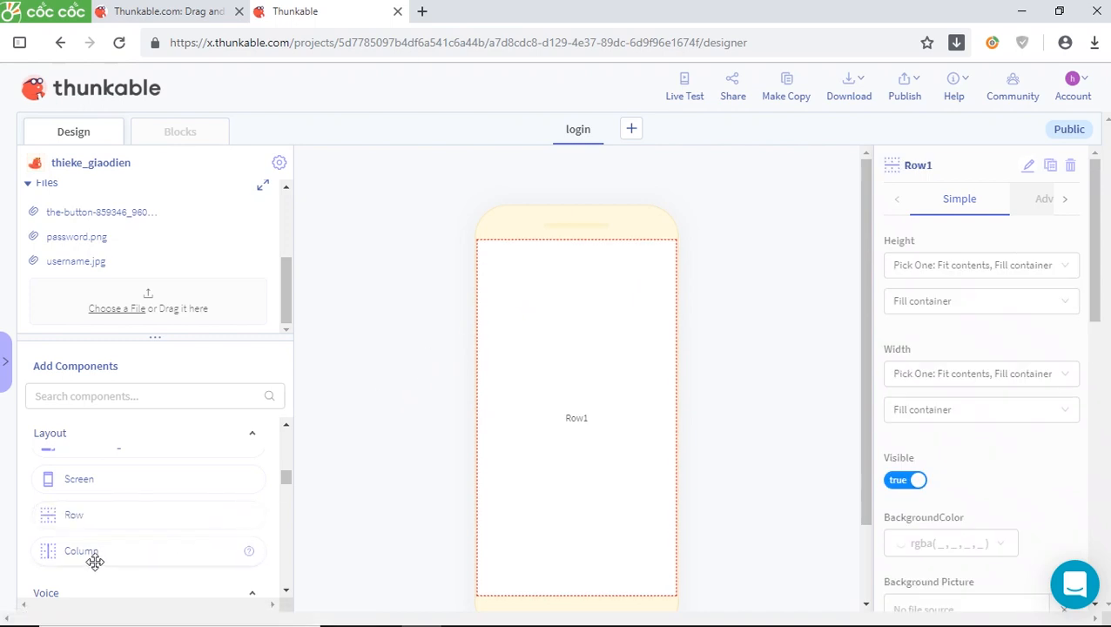
left_click_drag(291, 288, 290, 218)
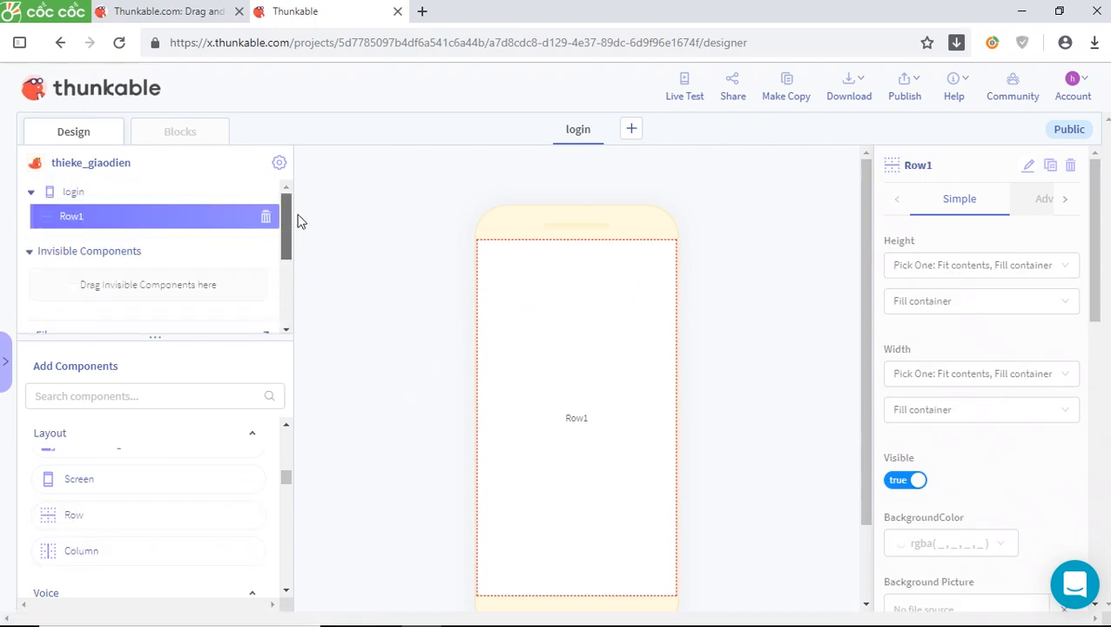
left_click_drag(74, 519, 32, 193)
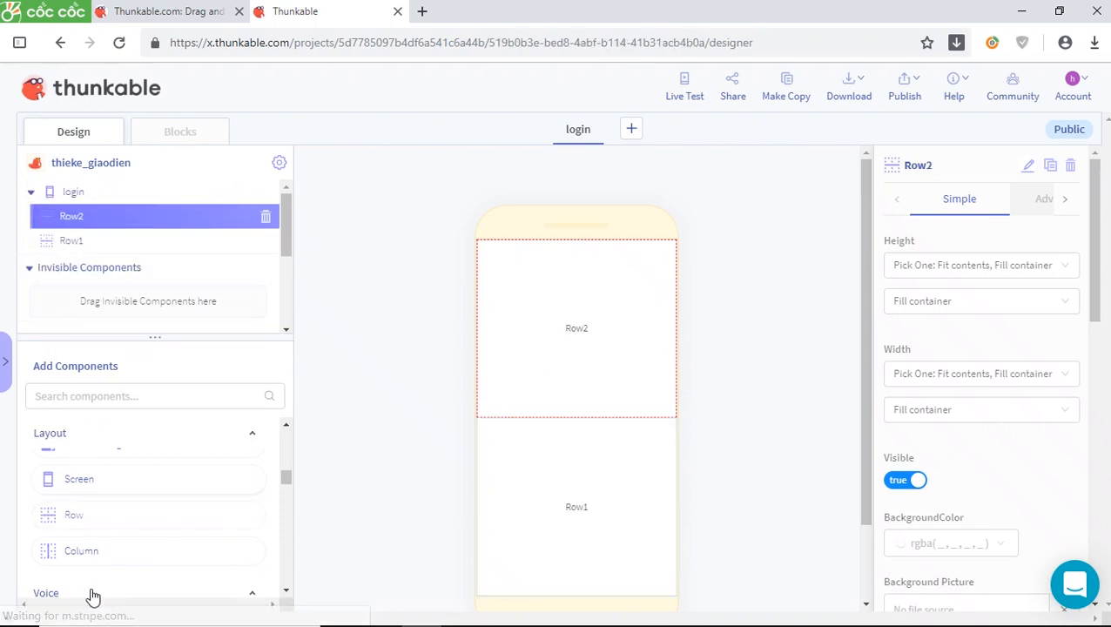
left_click_drag(68, 515, 66, 194)
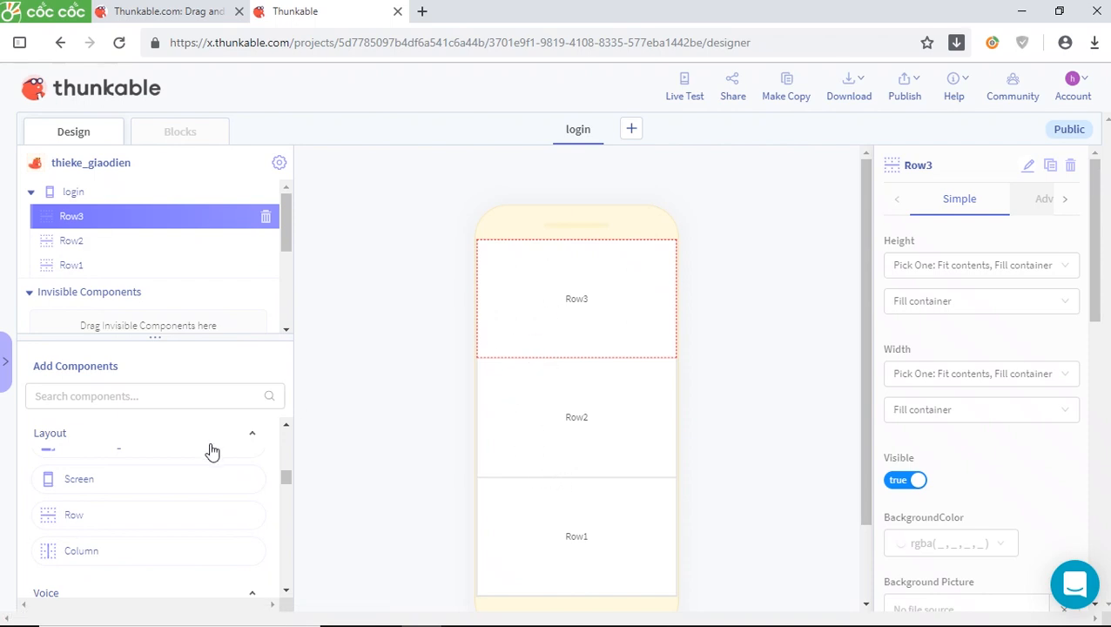
Add a Text Input to the top row and place an Image component in front of it.
left_click_drag(287, 485, 288, 439)
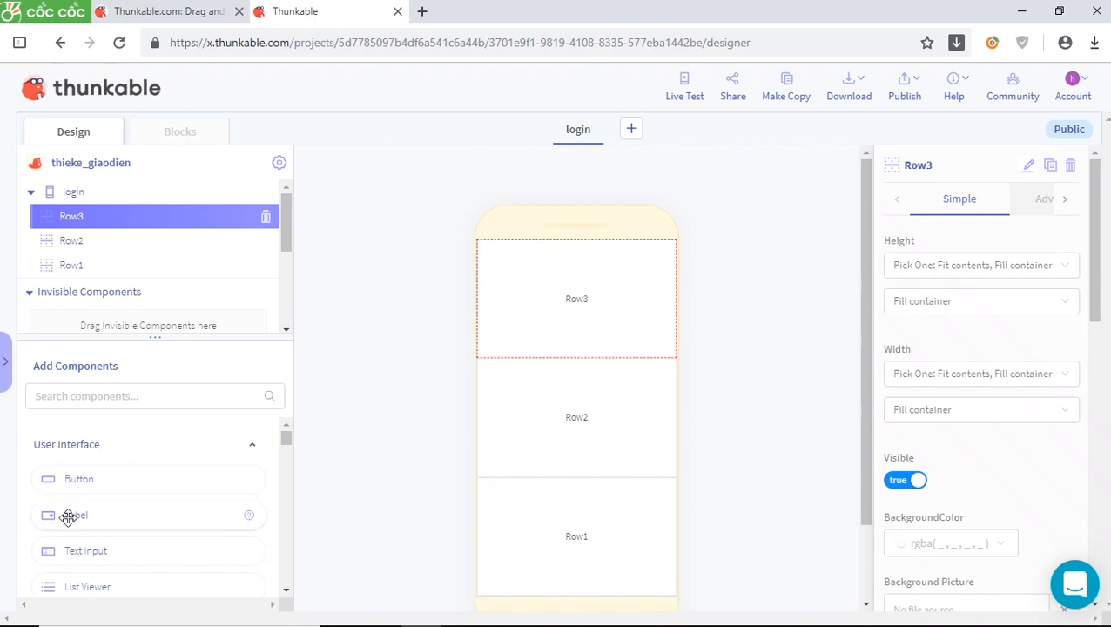
left_click_drag(70, 545, 568, 359)
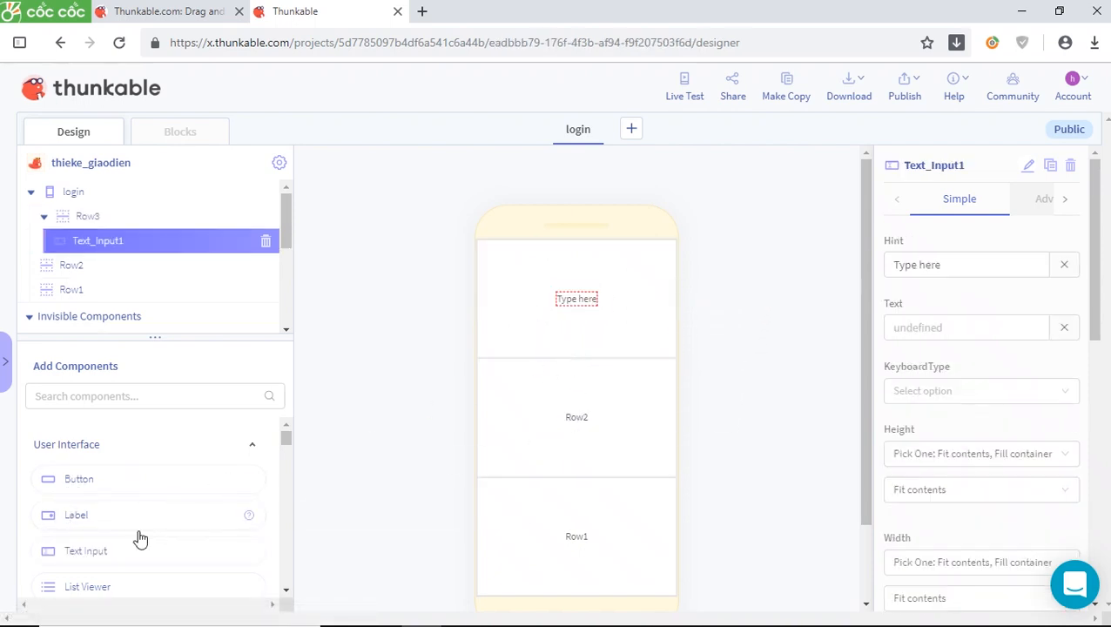
scroll(179, 492, "down", 3)
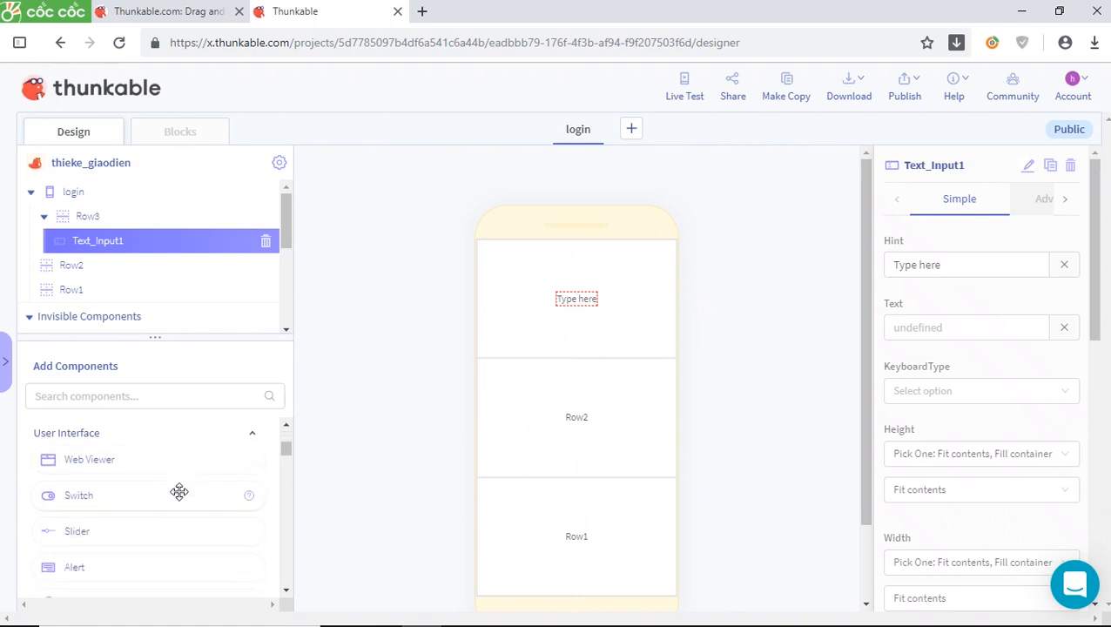
scroll(179, 492, "down", 3)
scroll(180, 498, "down", 5)
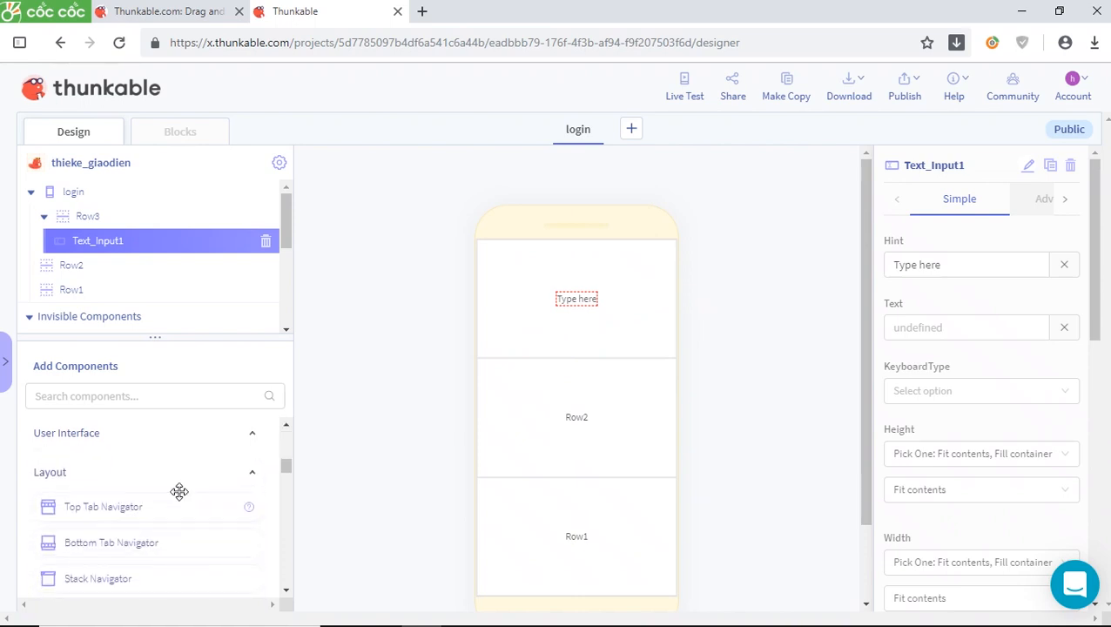
scroll(178, 492, "down", 4)
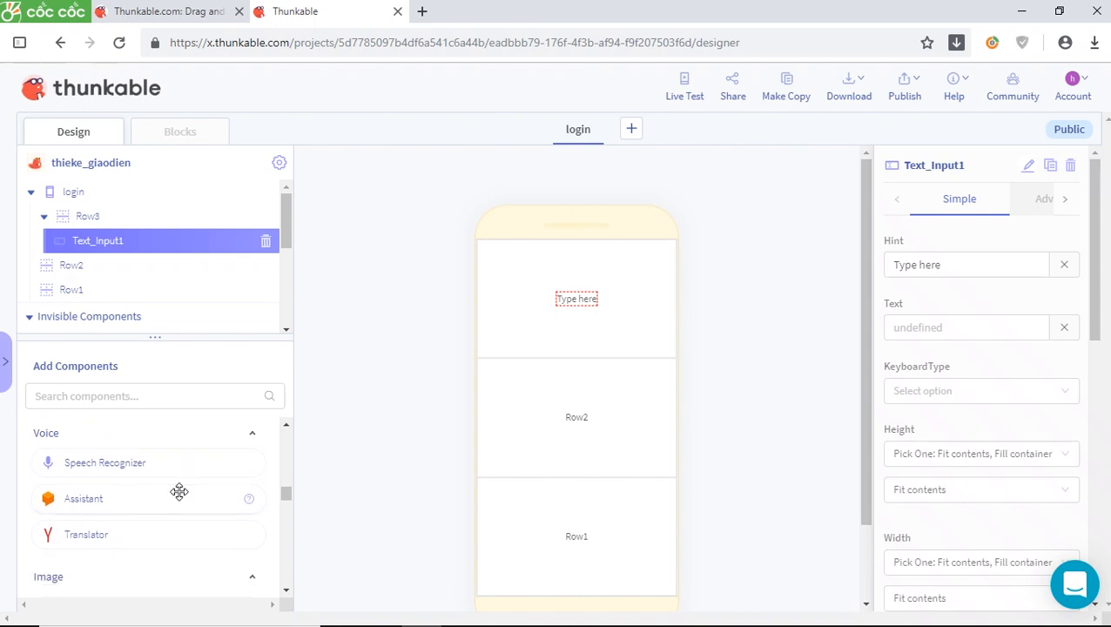
scroll(91, 486, "up", 2)
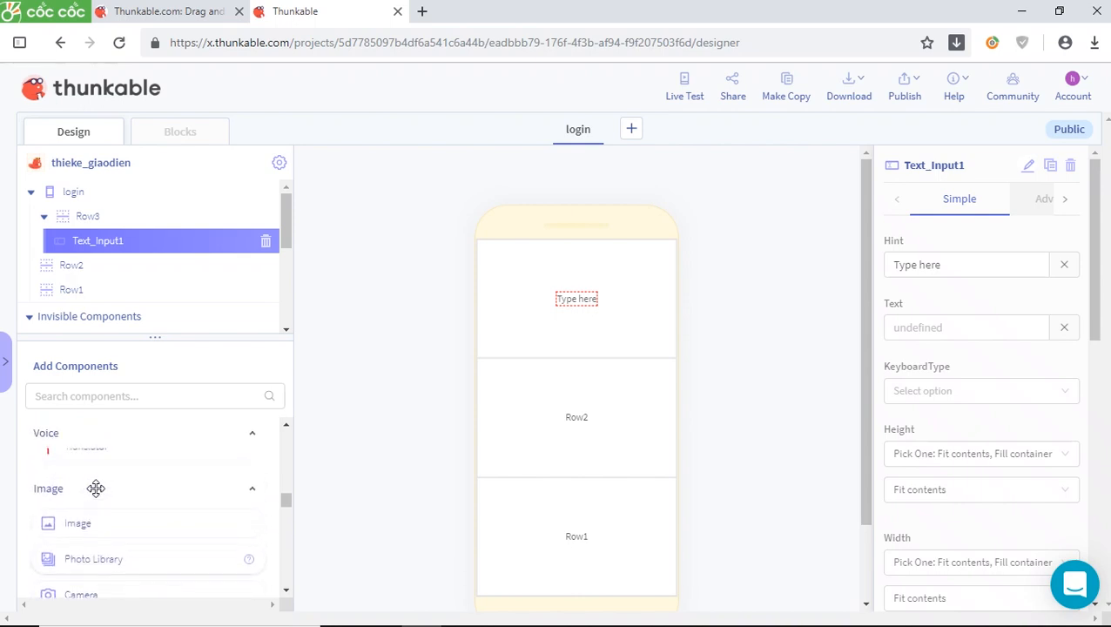
left_click_drag(67, 528, 534, 332)
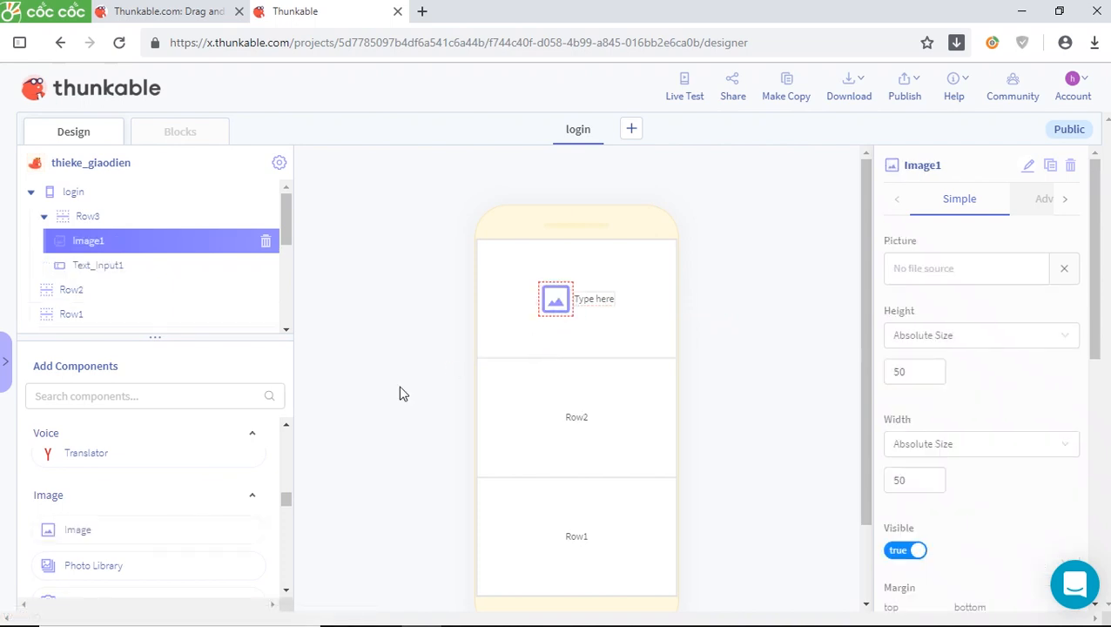
Add a Text Input to the middle row and place an Image component in front of it.
scroll(191, 505, "up", 5)
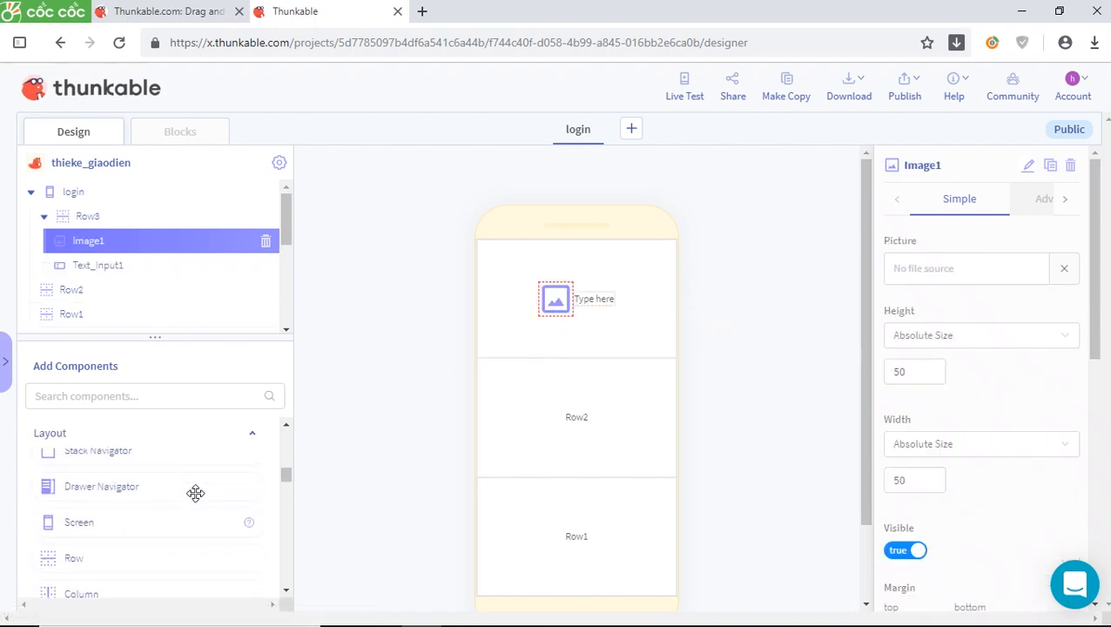
scroll(195, 493, "up", 5)
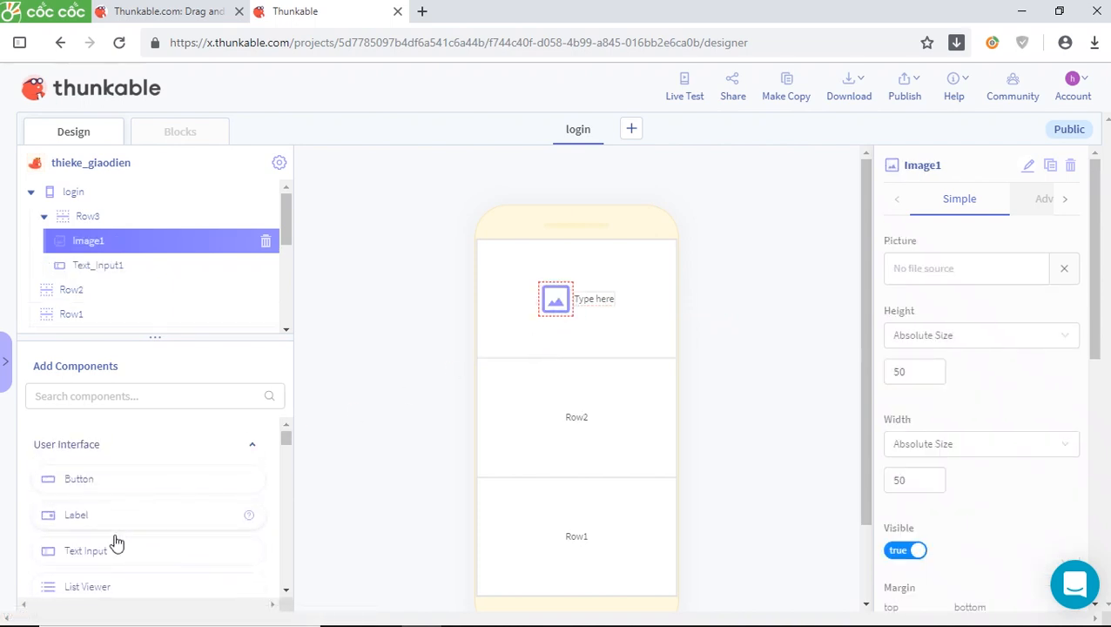
left_click_drag(89, 551, 557, 419)
scroll(97, 542, "down", 3)
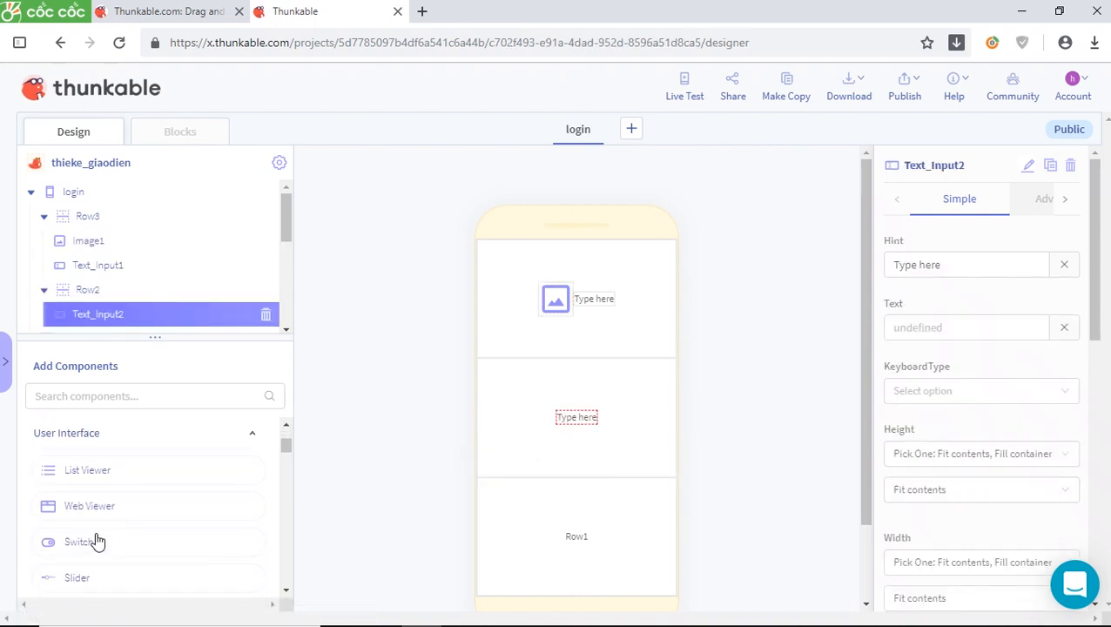
scroll(97, 542, "down", 3)
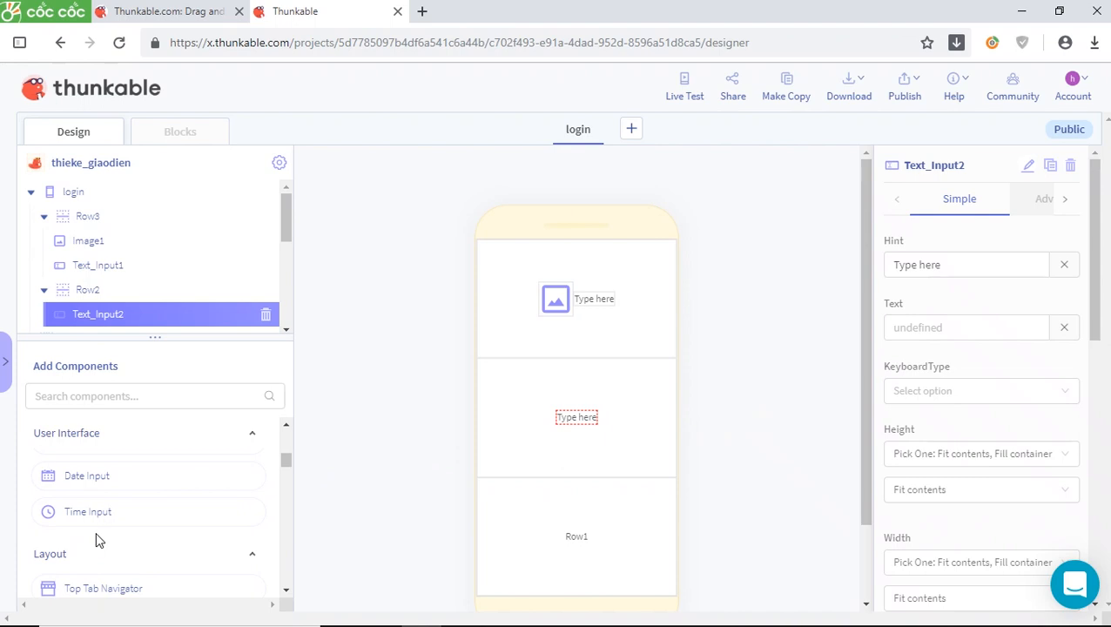
scroll(98, 538, "down", 8)
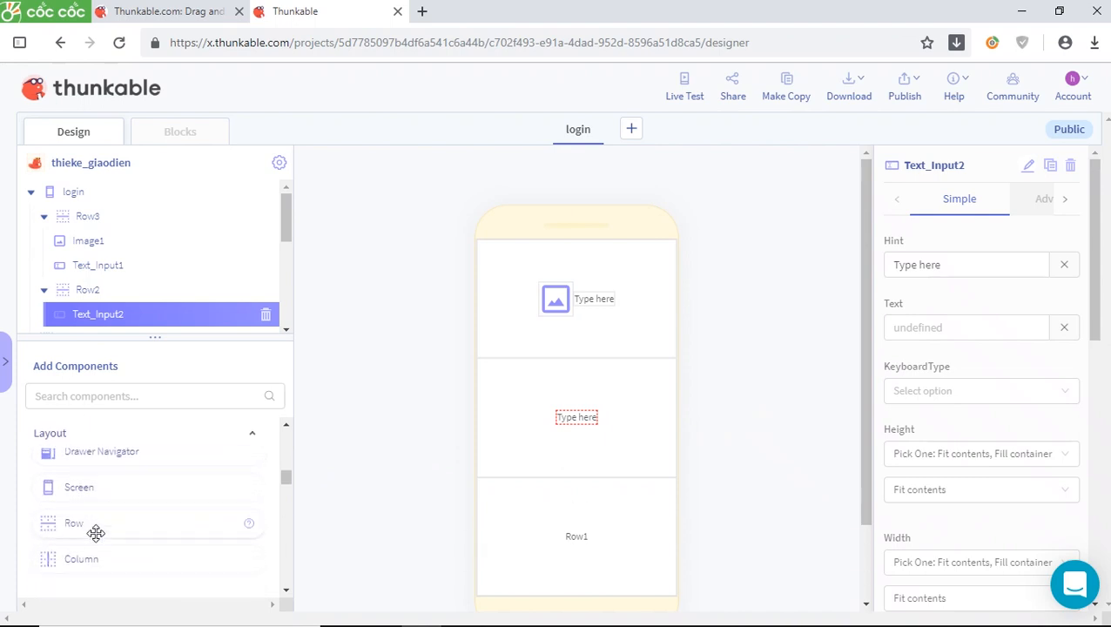
scroll(96, 533, "down", 4)
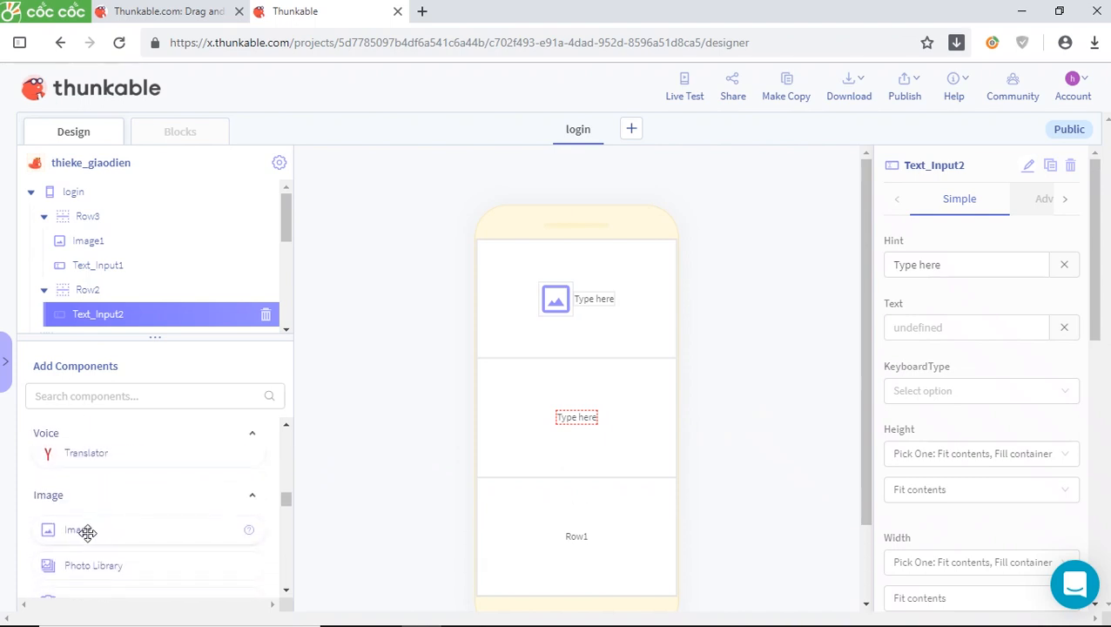
left_click_drag(87, 530, 558, 416)
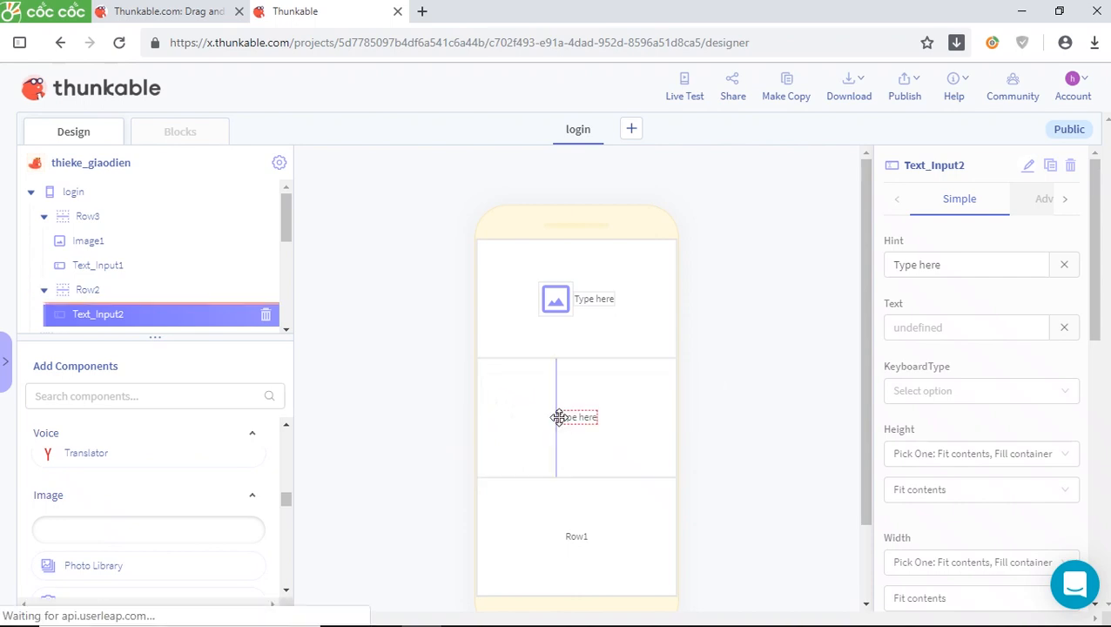
Add a Button component to the bottom row of the login screen.
scroll(266, 495, "up", 10)
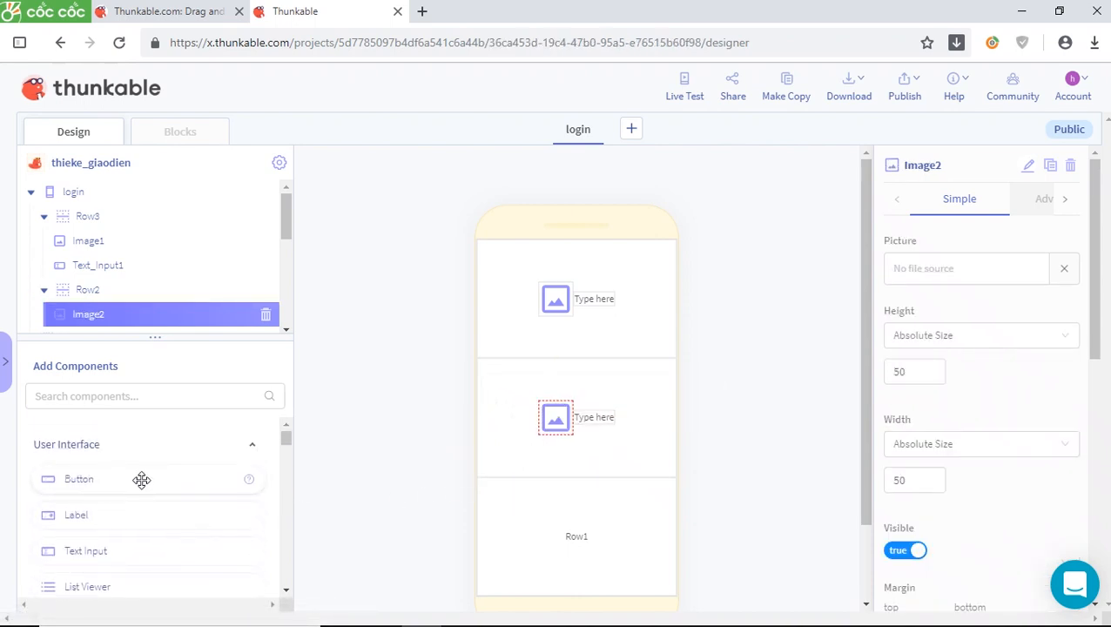
left_click_drag(142, 478, 568, 558)
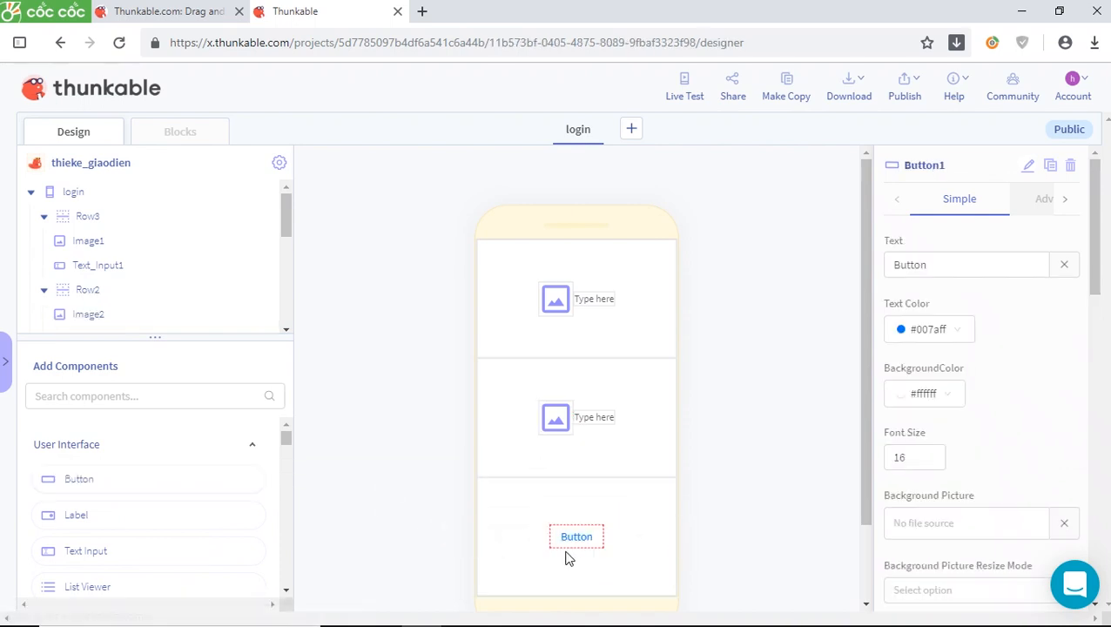
Set the font size of the text input in the top row to 30 in its text style.
left_click(612, 301)
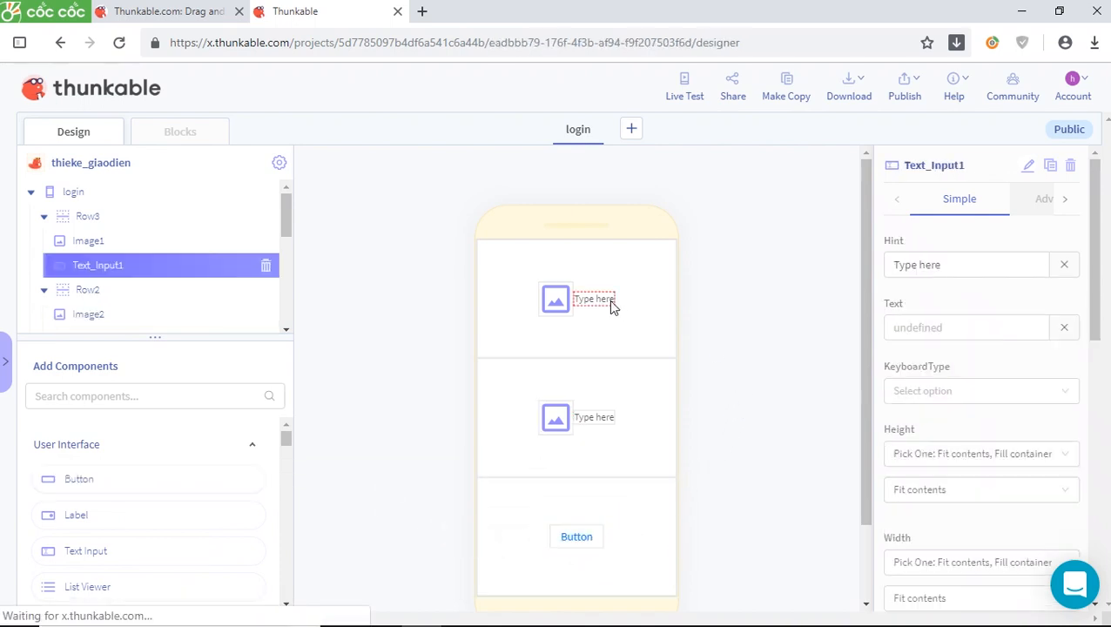
left_click(943, 327)
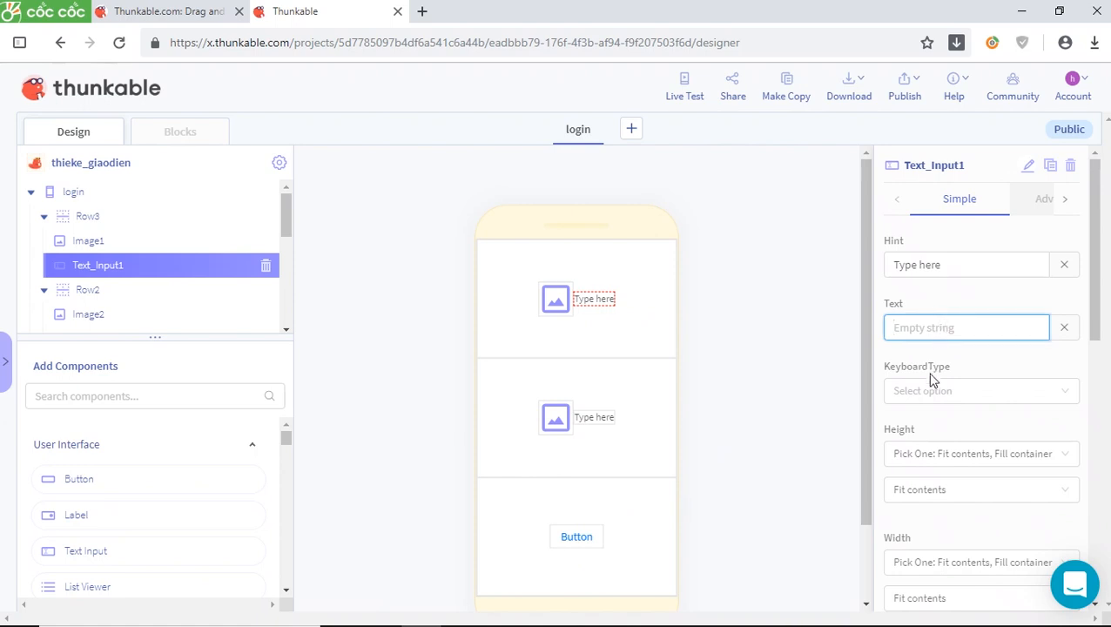
left_click(1031, 207)
left_click(930, 248)
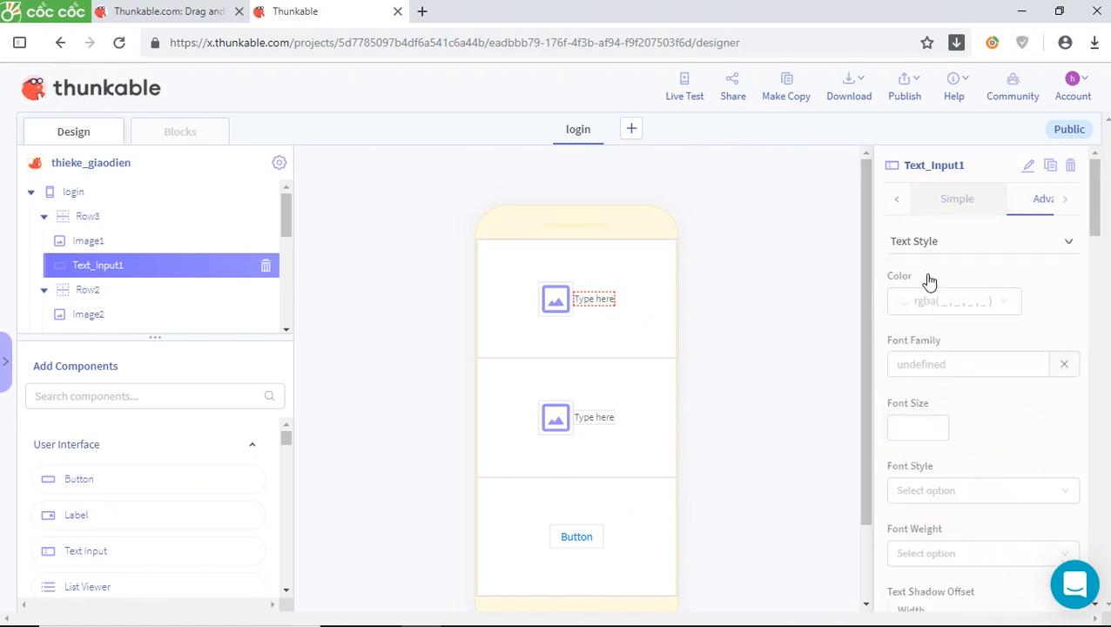
type("30")
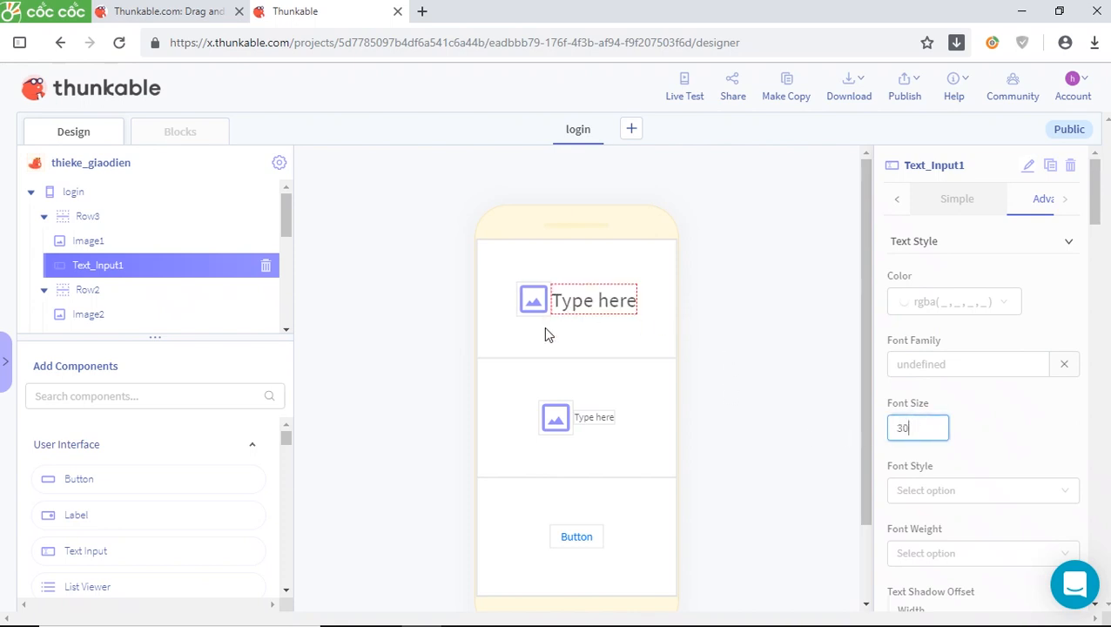
Set the font size of the middle row's text input to 30 as well.
left_click(601, 432)
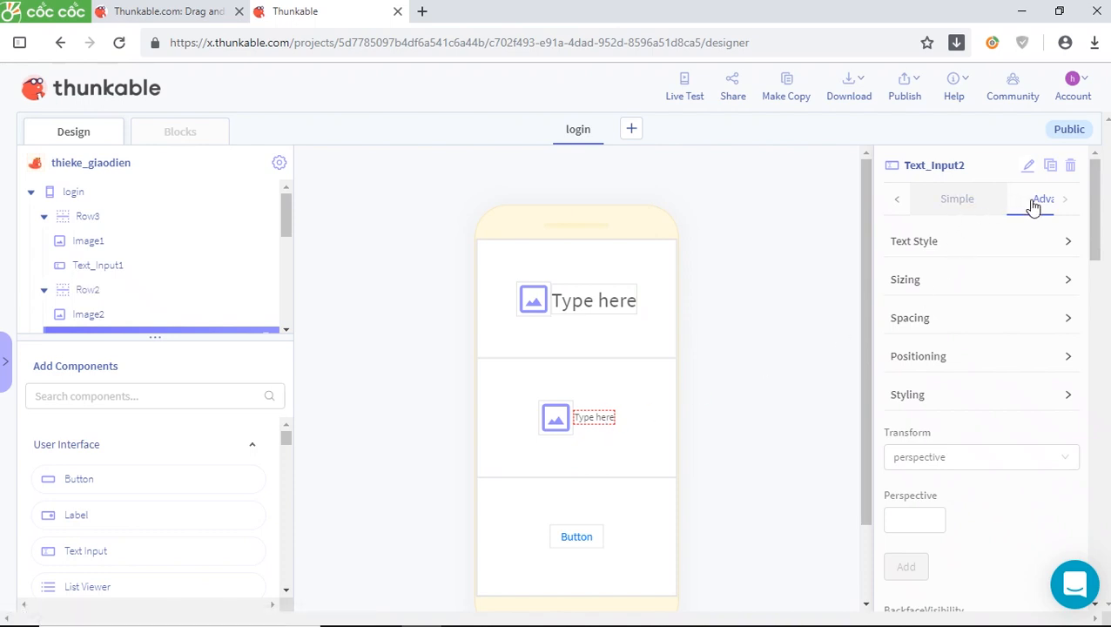
left_click(925, 244)
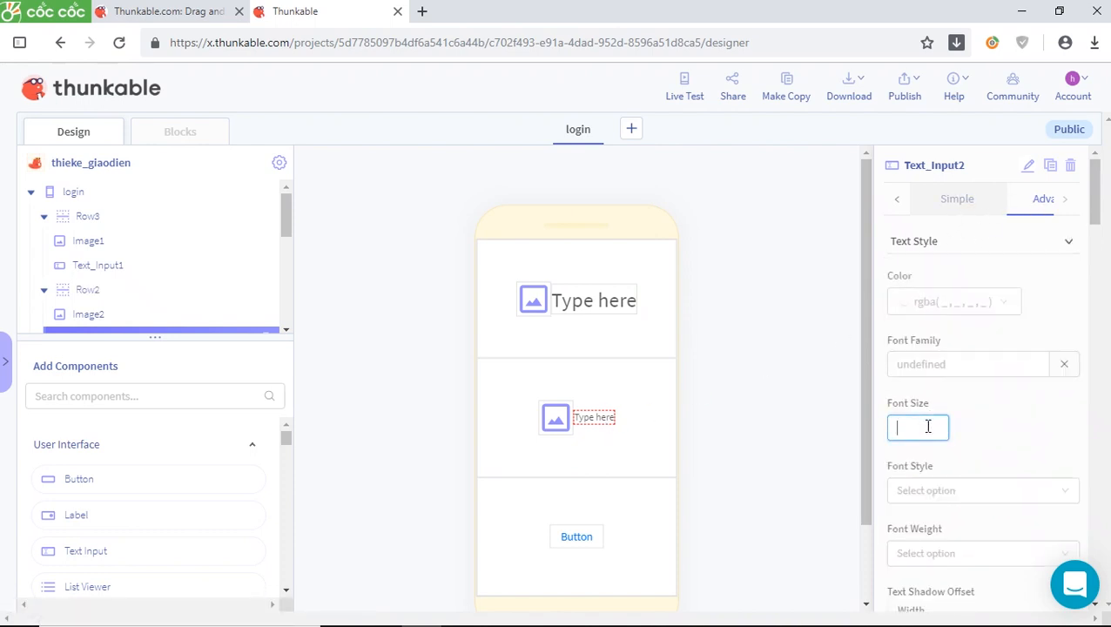
type("30")
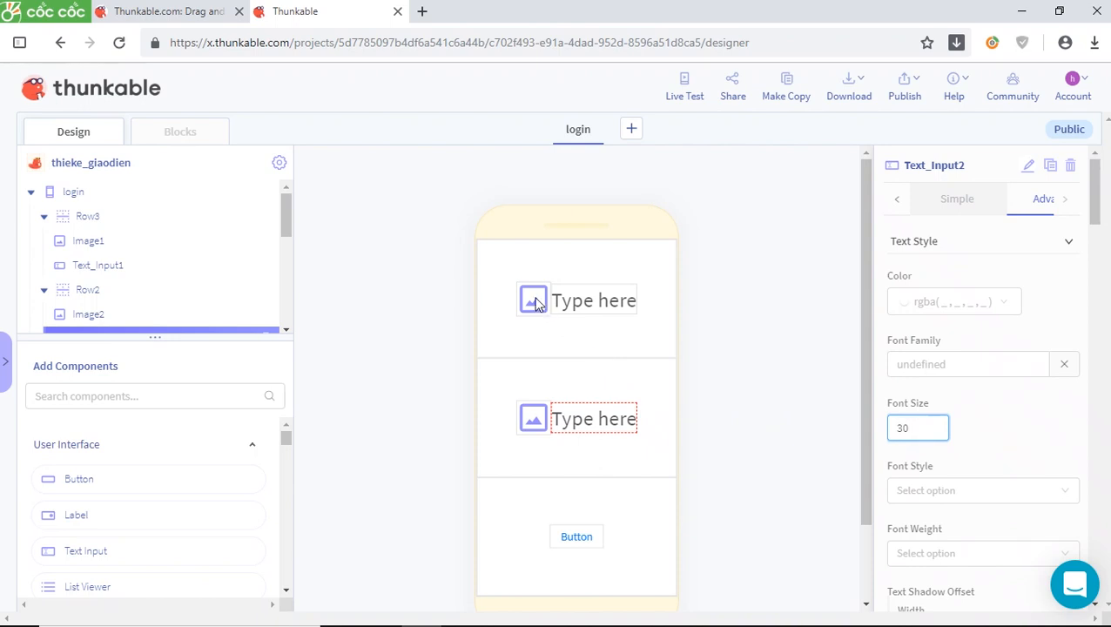
Assign username.jpg as the picture of the image in the top row.
left_click(534, 301)
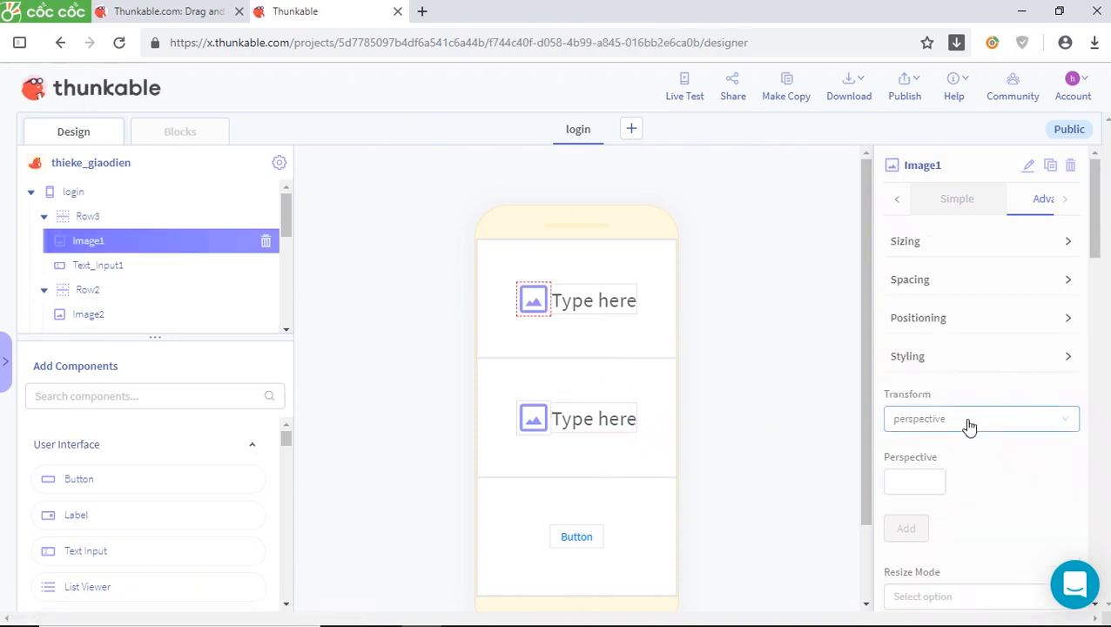
left_click(951, 201)
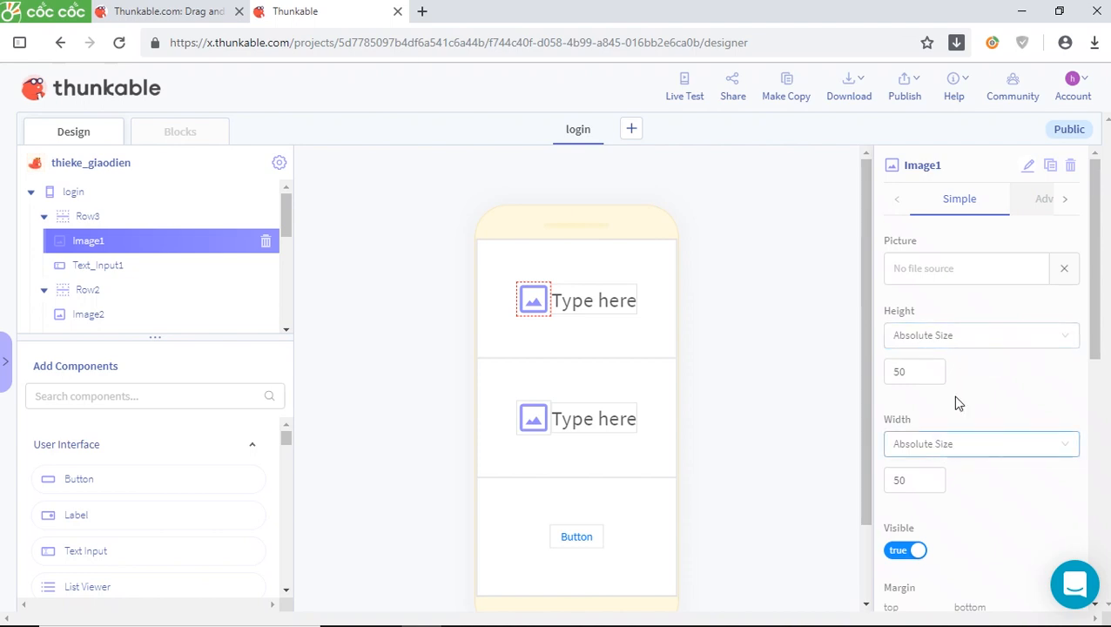
left_click(957, 267)
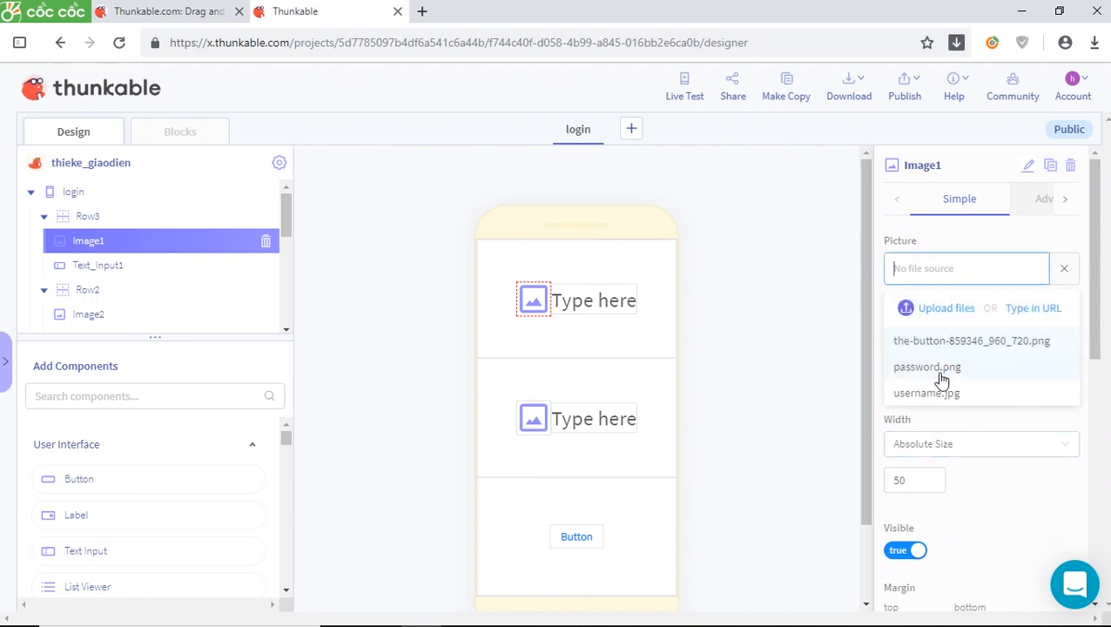
left_click(931, 392)
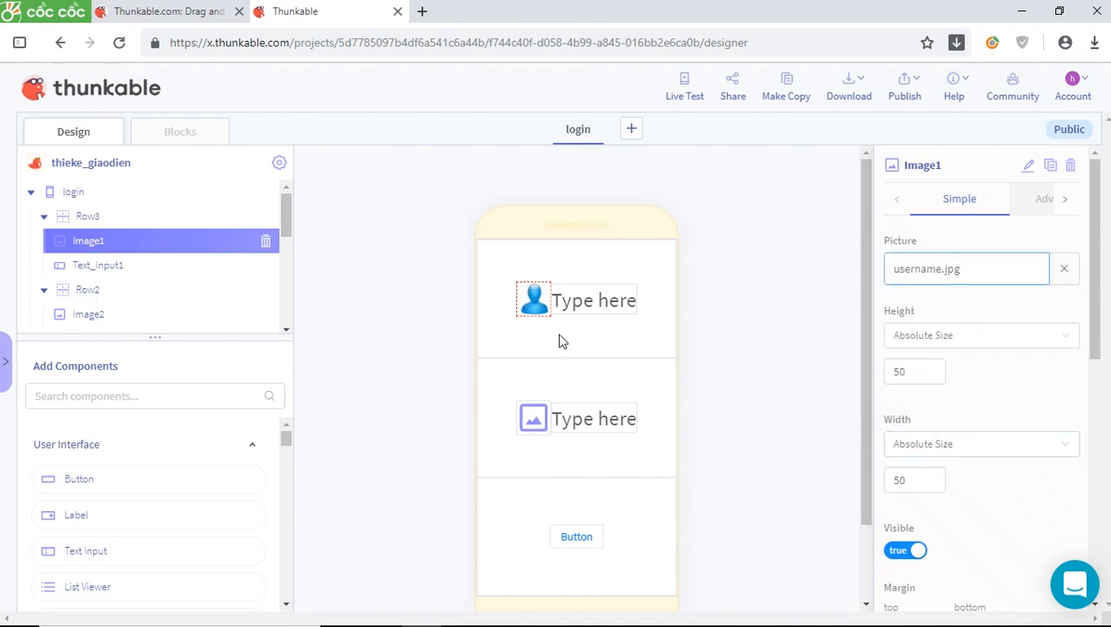
Assign password.png as the picture of the image in the middle row.
left_click(538, 427)
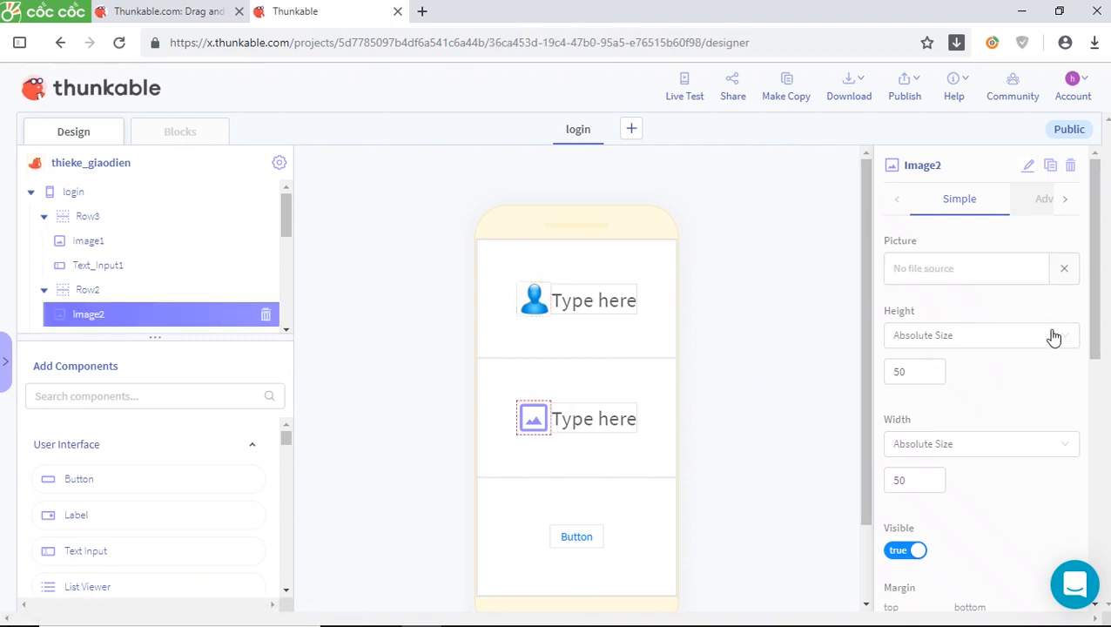
left_click(990, 264)
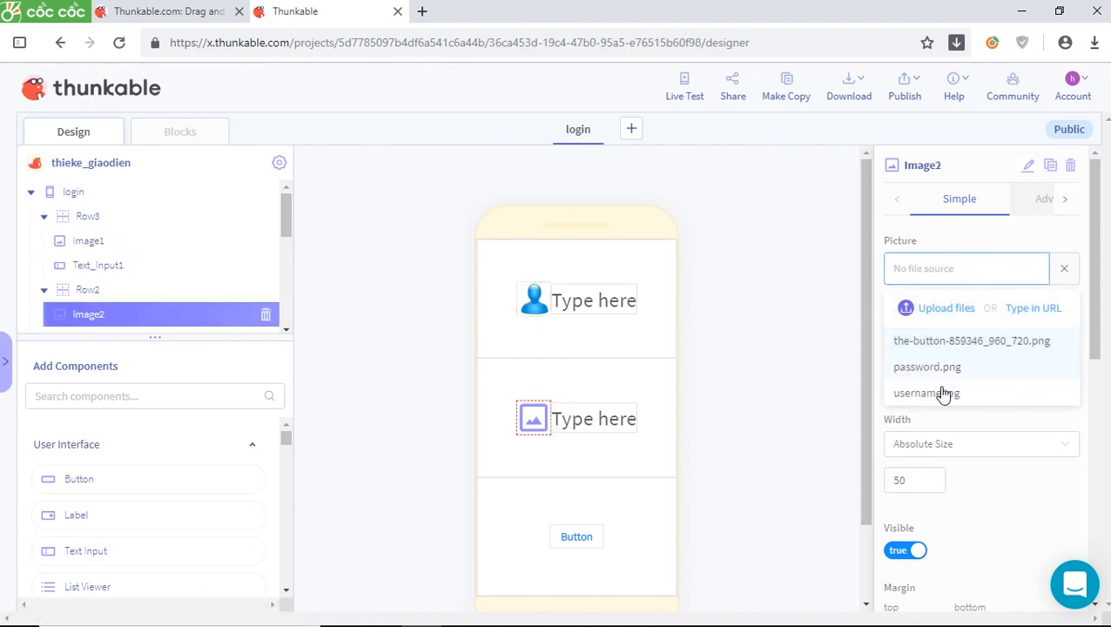
left_click(928, 368)
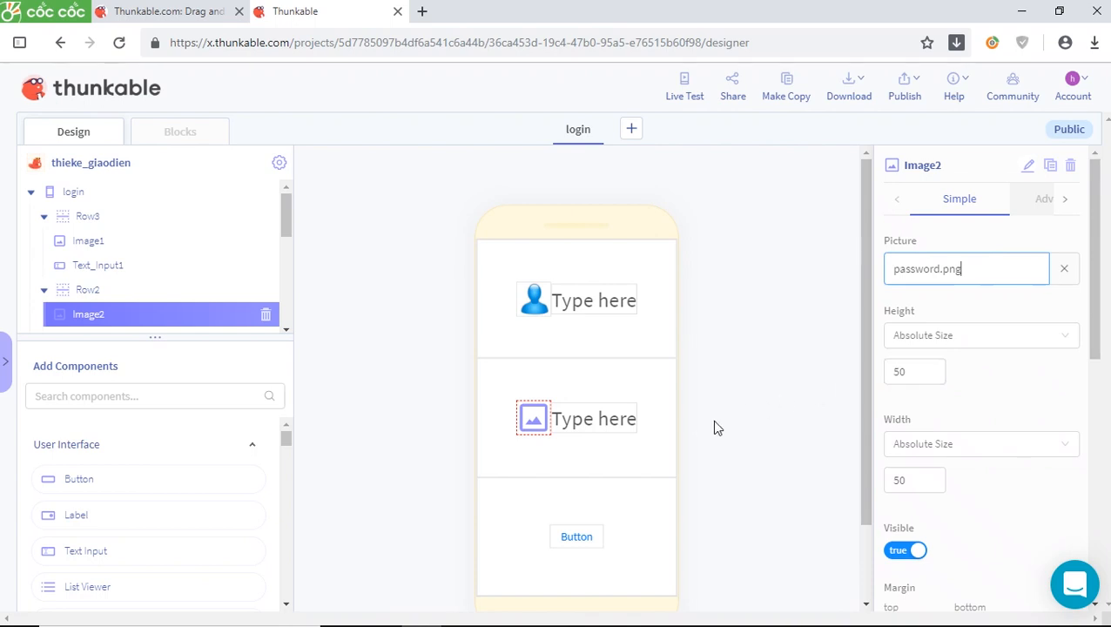
left_click(633, 397)
Set the font size of the button in the bottom row to 30.
left_click(575, 538)
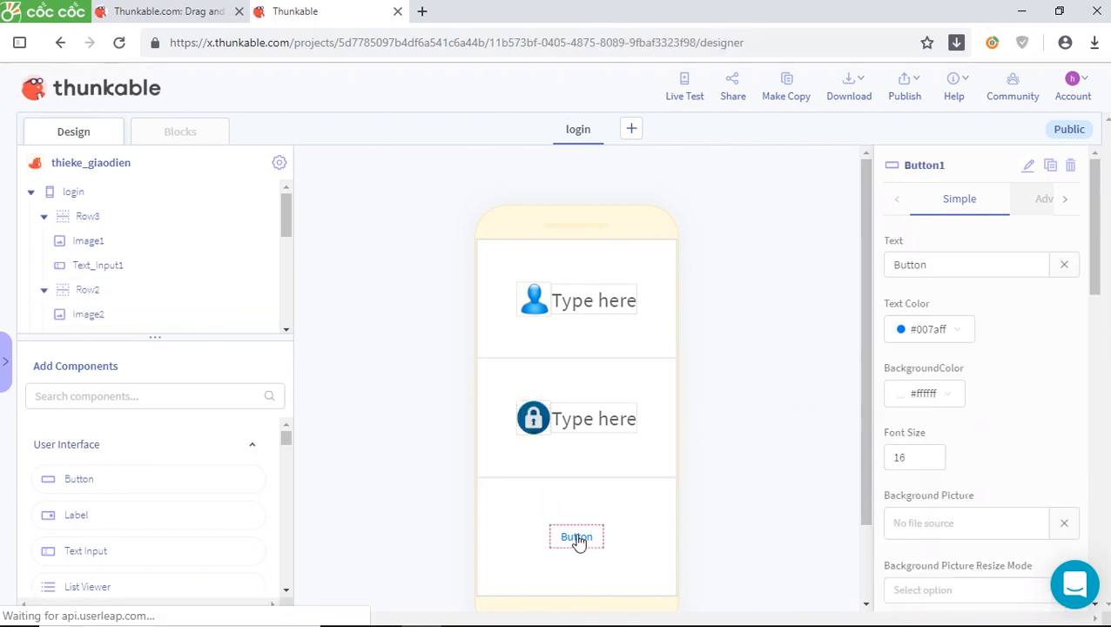
left_click(928, 457)
left_click_drag(918, 458, 899, 457)
type("30")
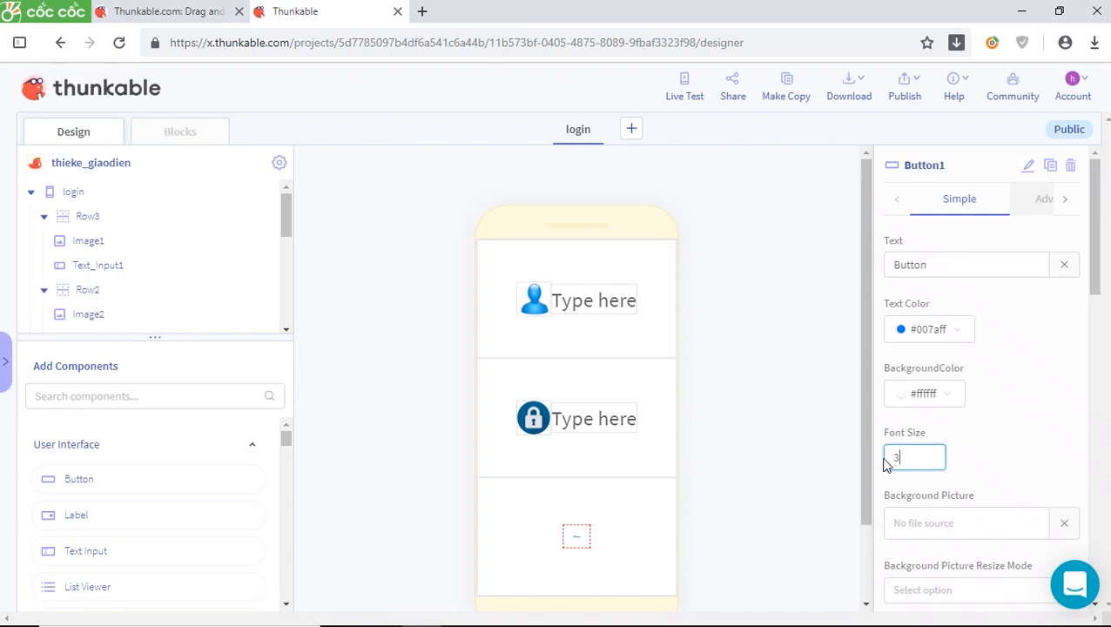
left_click(746, 428)
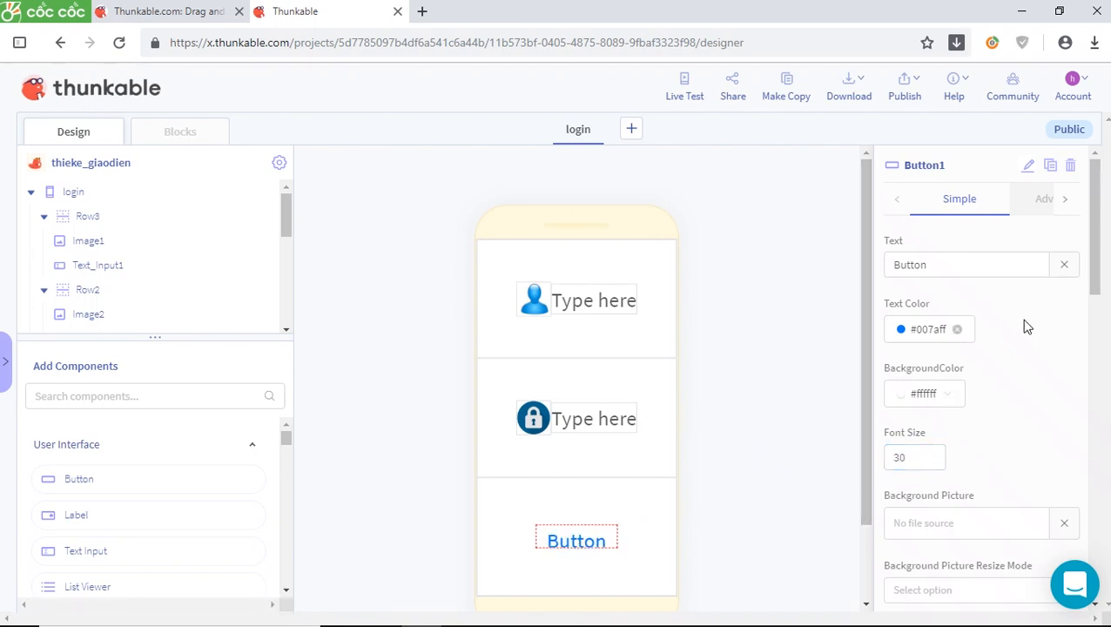
Use the-button-859346_960_720.png as the background picture of the button in the bottom row.
scroll(1023, 325, "down", 3)
left_click(939, 277)
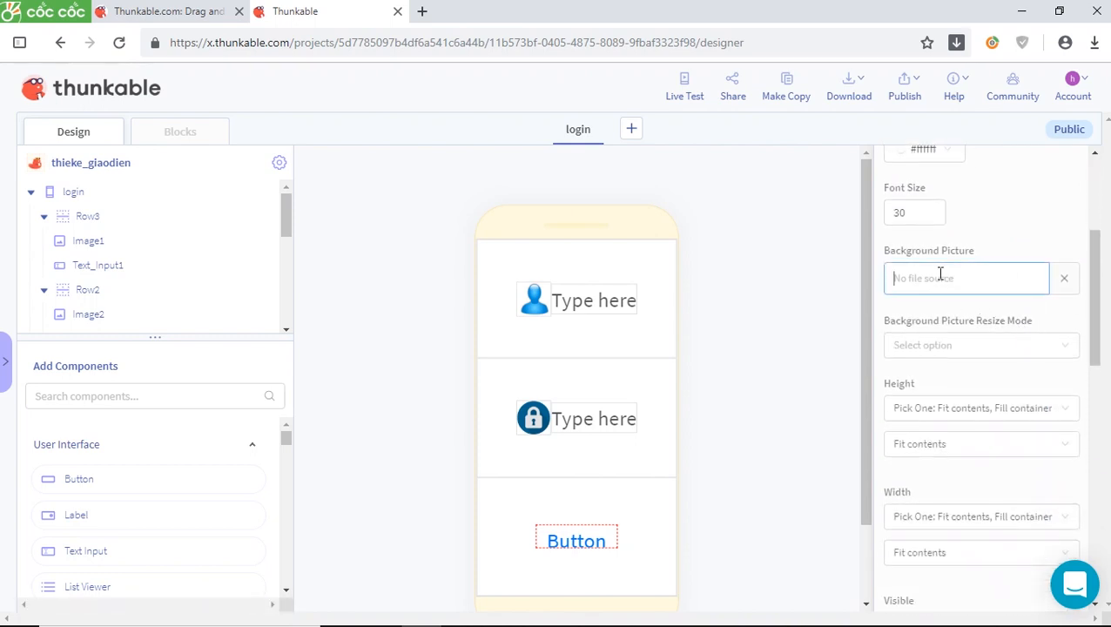
left_click(934, 356)
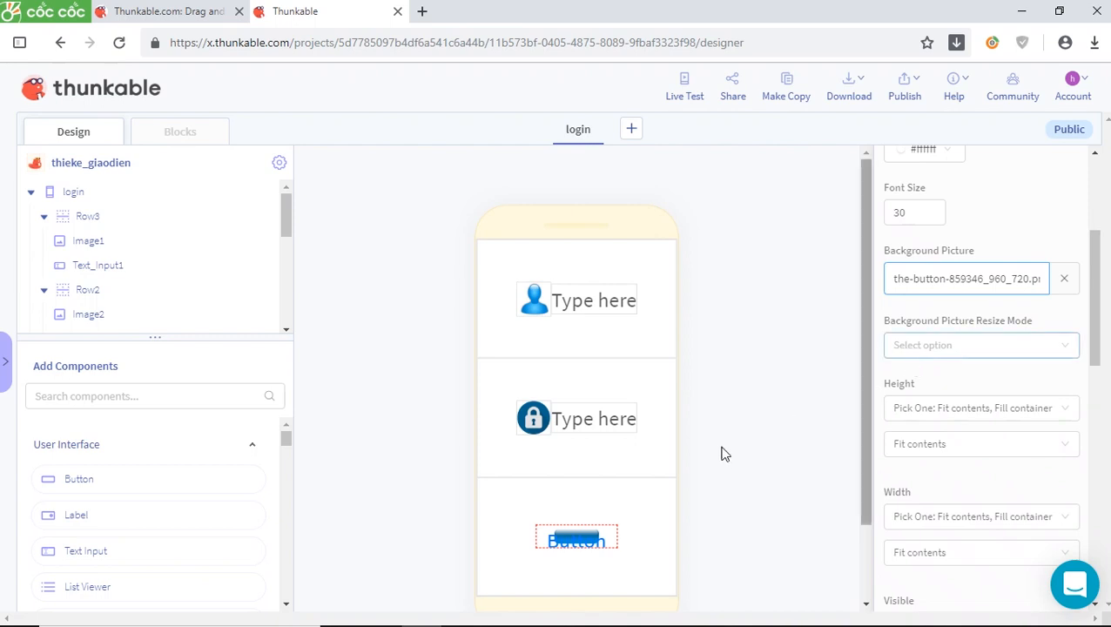
left_click(796, 410)
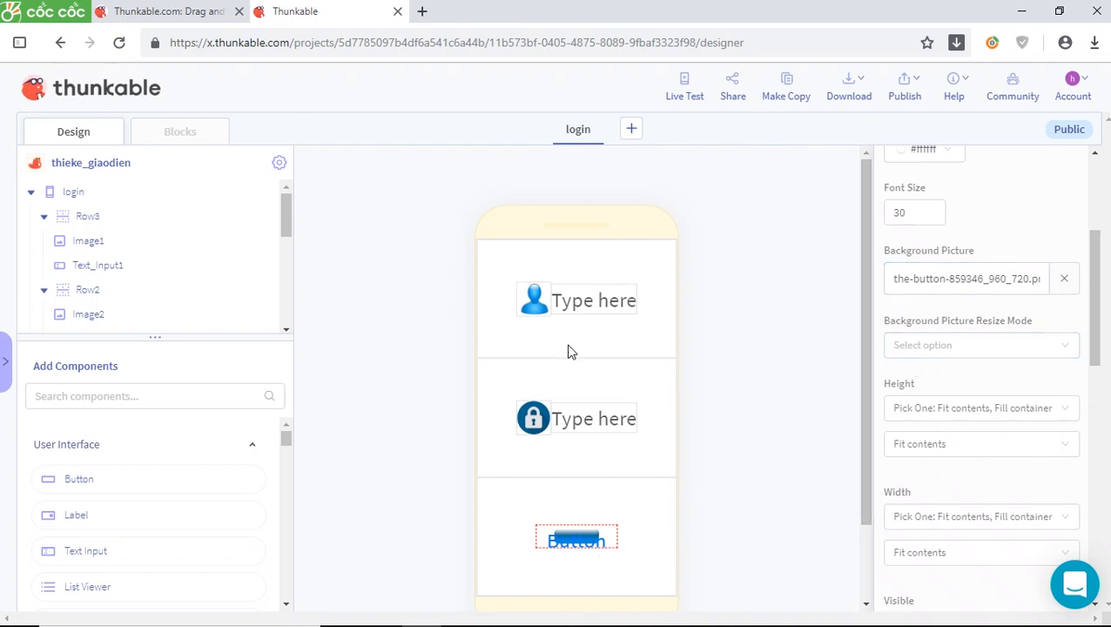
Change the hint of the text input in the top row to Username.
left_click(597, 319)
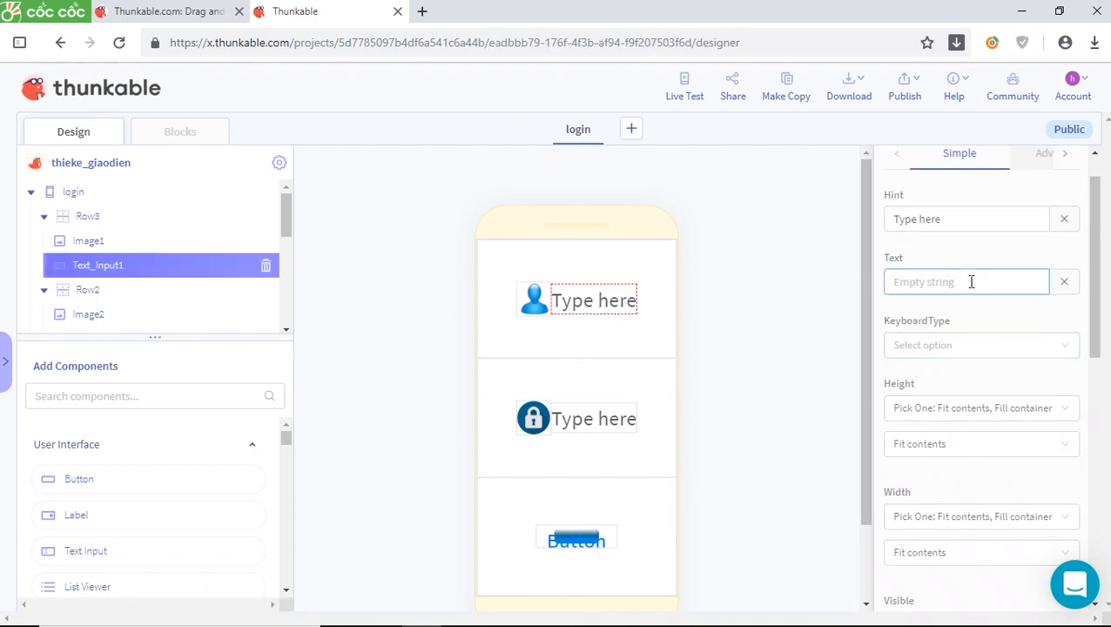
scroll(967, 270, "up", 1)
left_click_drag(947, 262, 886, 265)
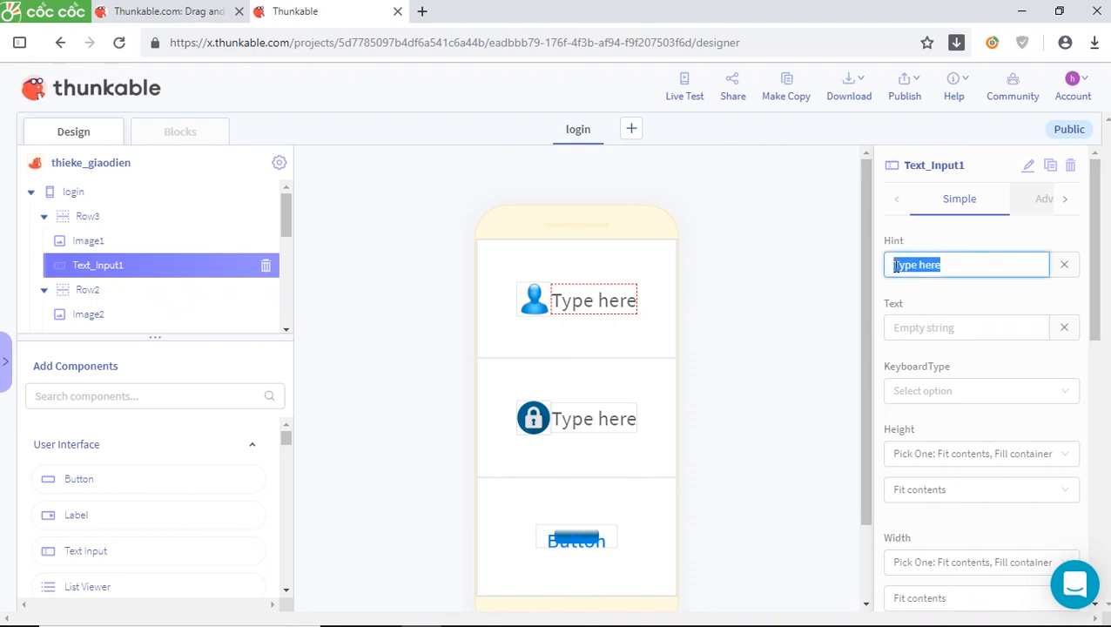
type("USer")
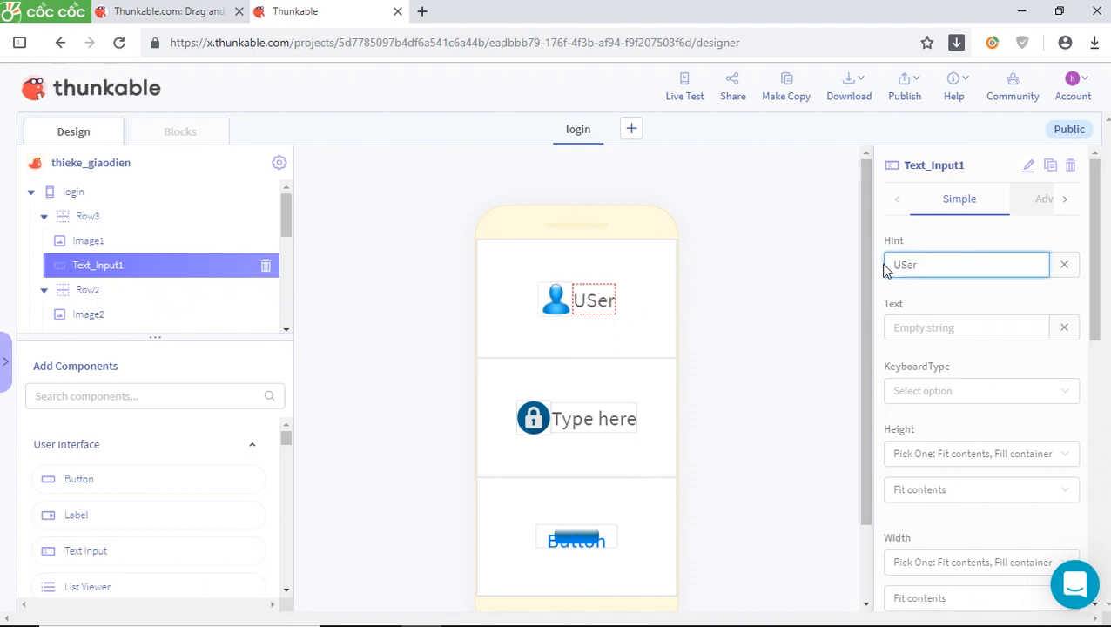
key("BackSpace")
key("BackSpace")
key("BackSpace")
type("sername")
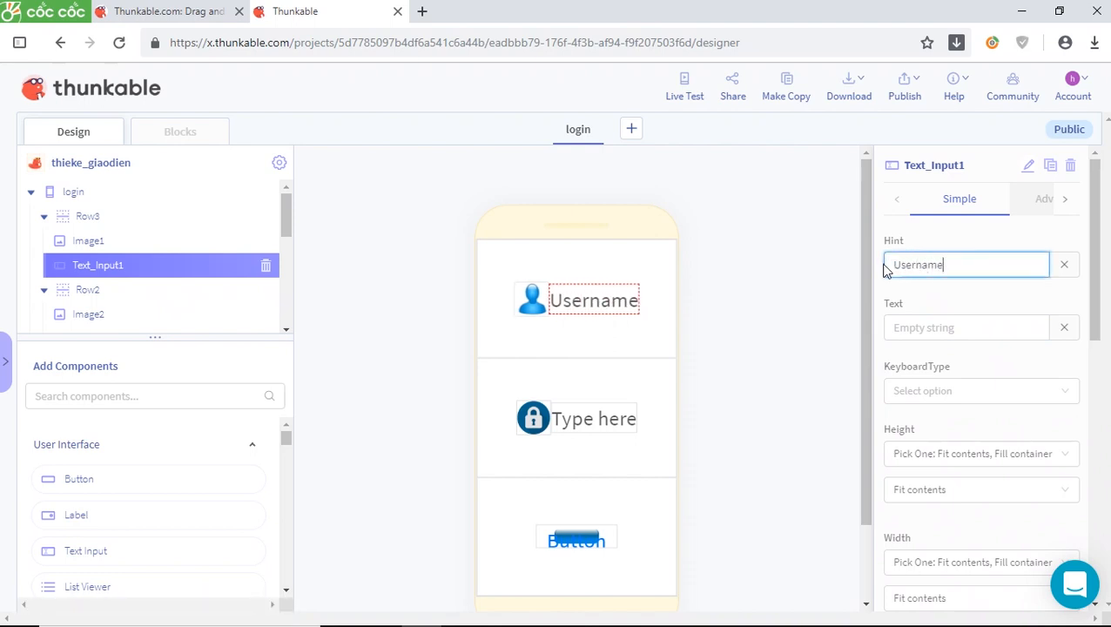
Change the hint of the text input in the middle row to Password.
left_click(609, 431)
left_click(957, 268)
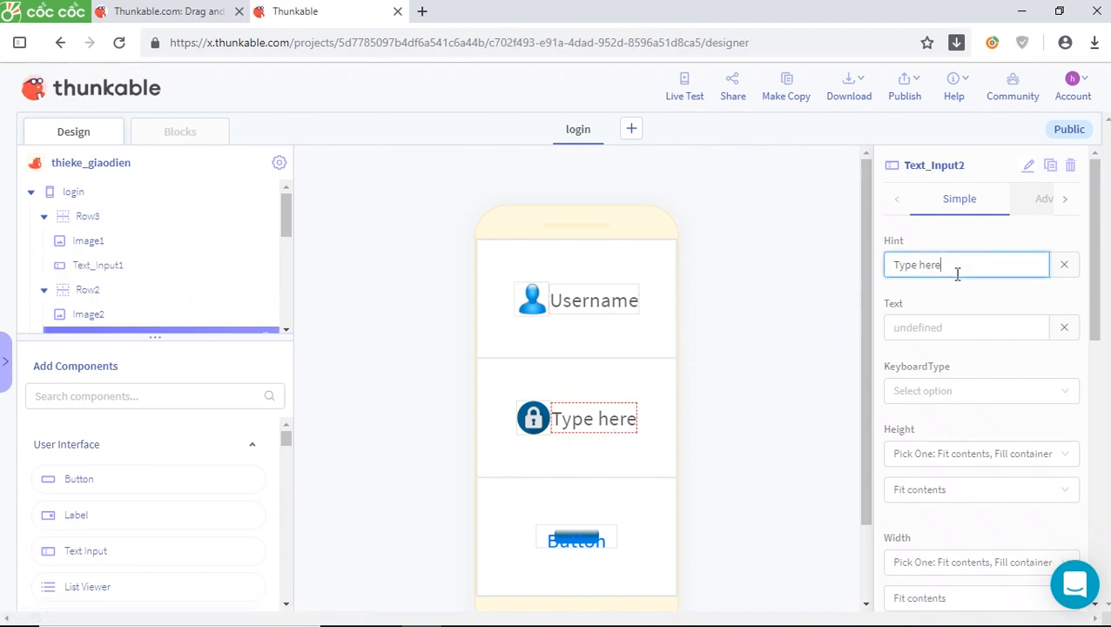
left_click_drag(957, 269, 888, 269)
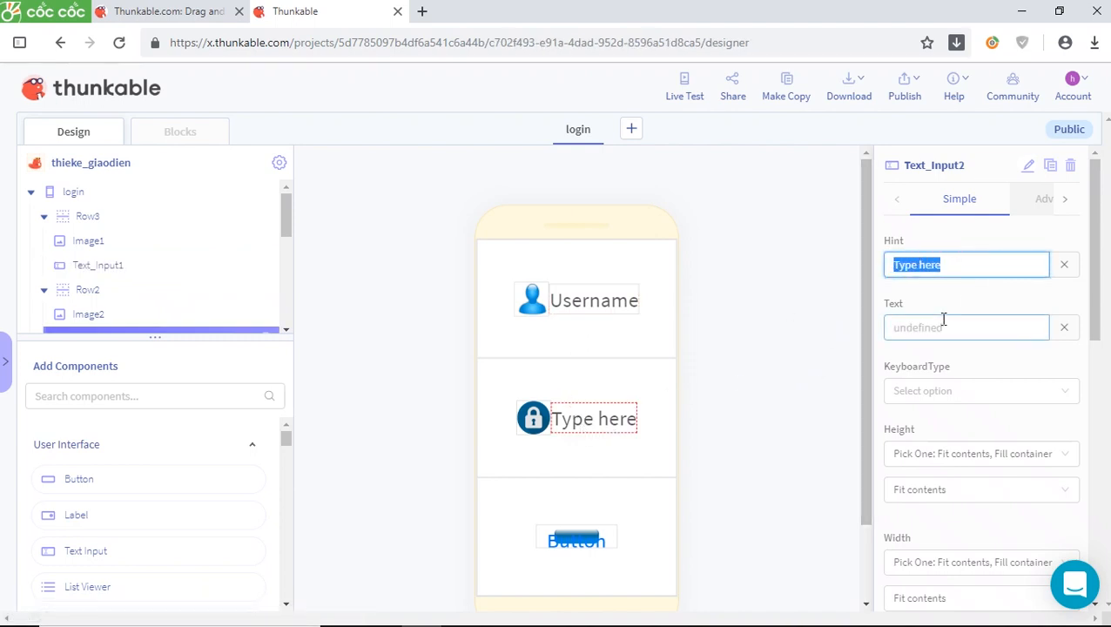
type("Password")
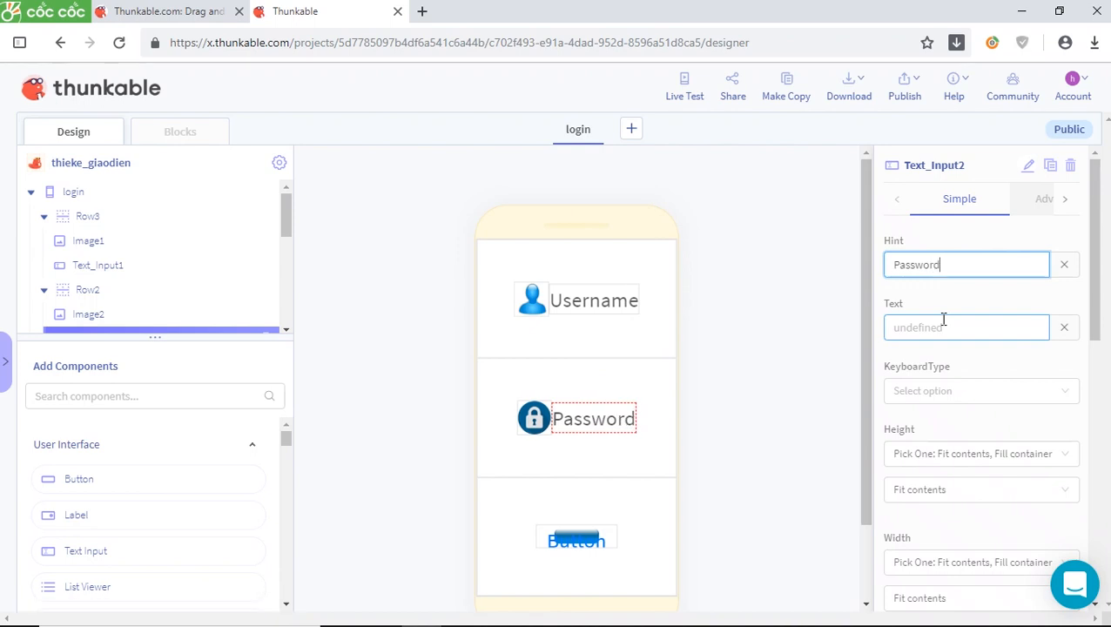
left_click(738, 439)
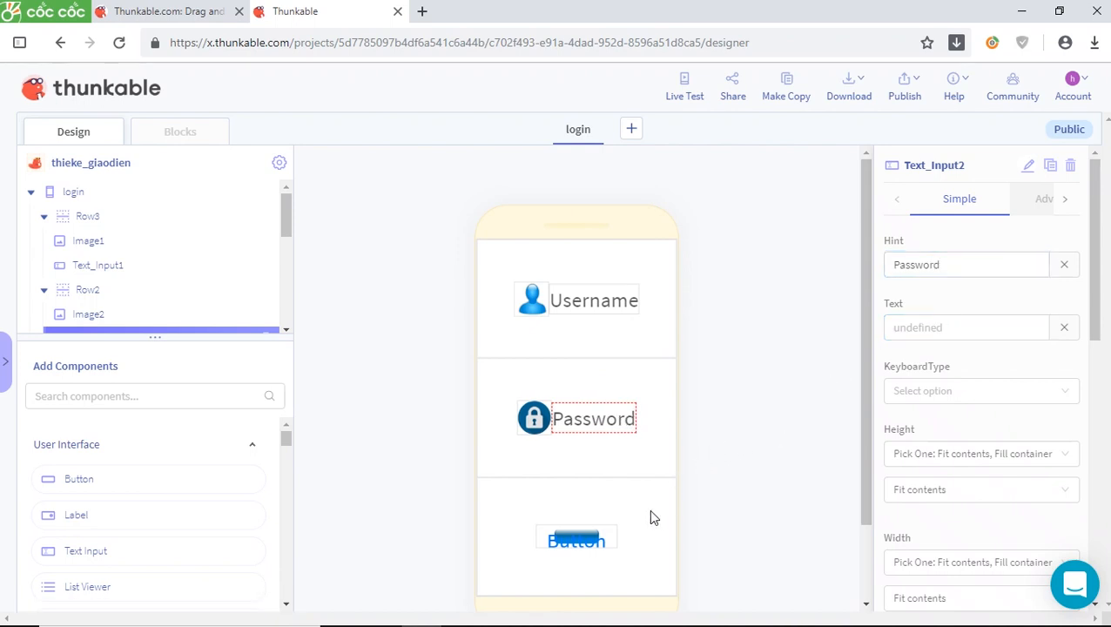
Set the text of the button in the bottom row to LOGIN.
left_click(589, 540)
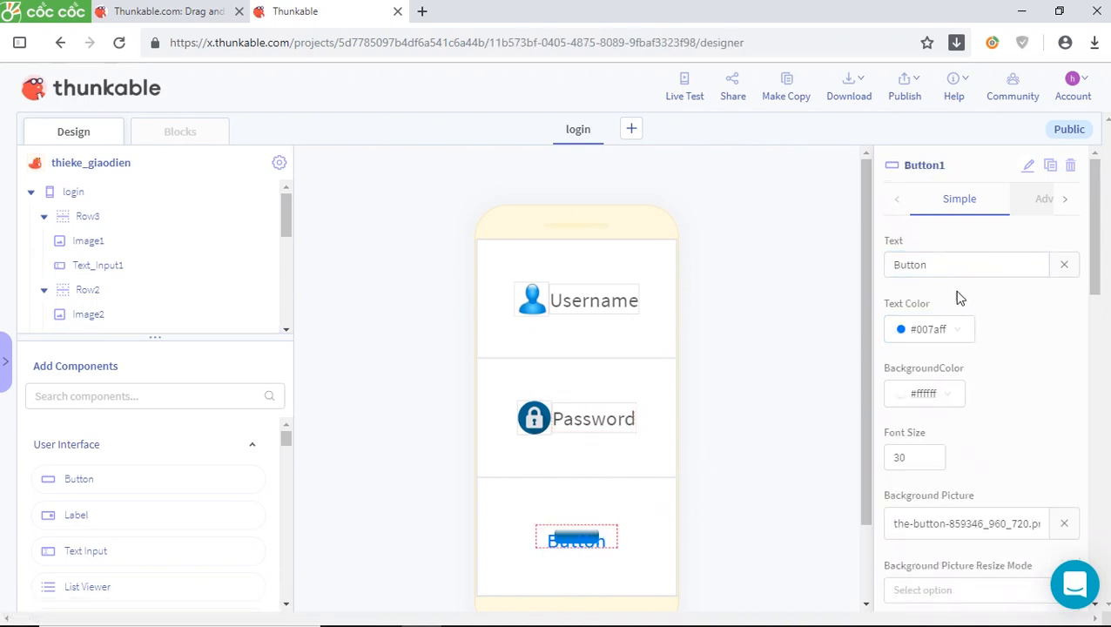
left_click_drag(949, 263, 868, 280)
type("LO")
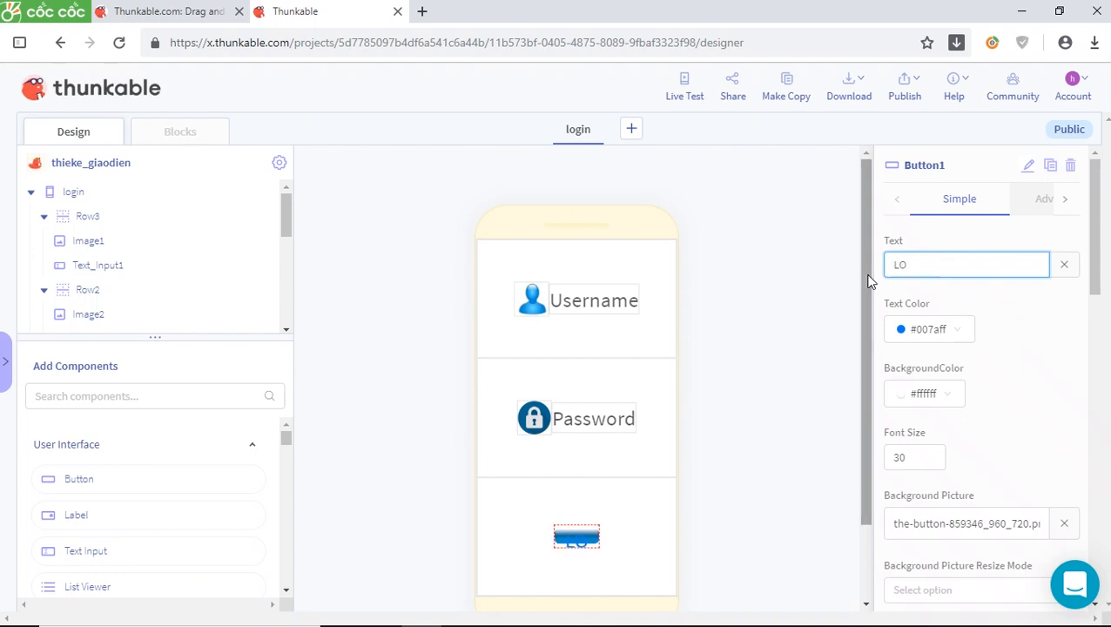
type("GIN")
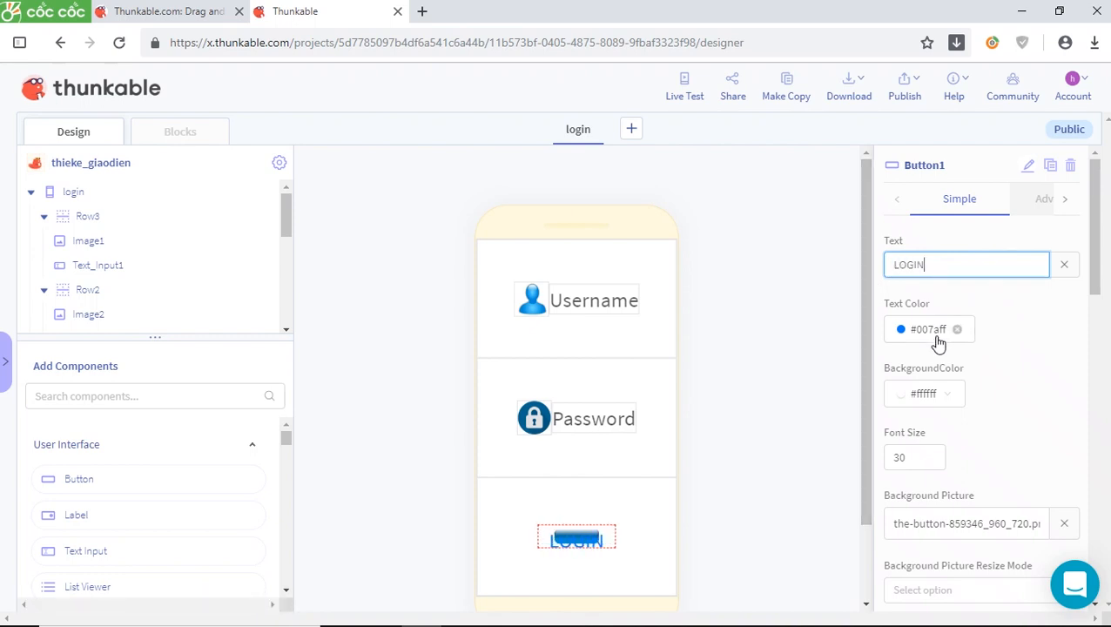
Set the LOGIN button's text color to yellow, rgba(248, 231, 28, 1).
left_click(925, 329)
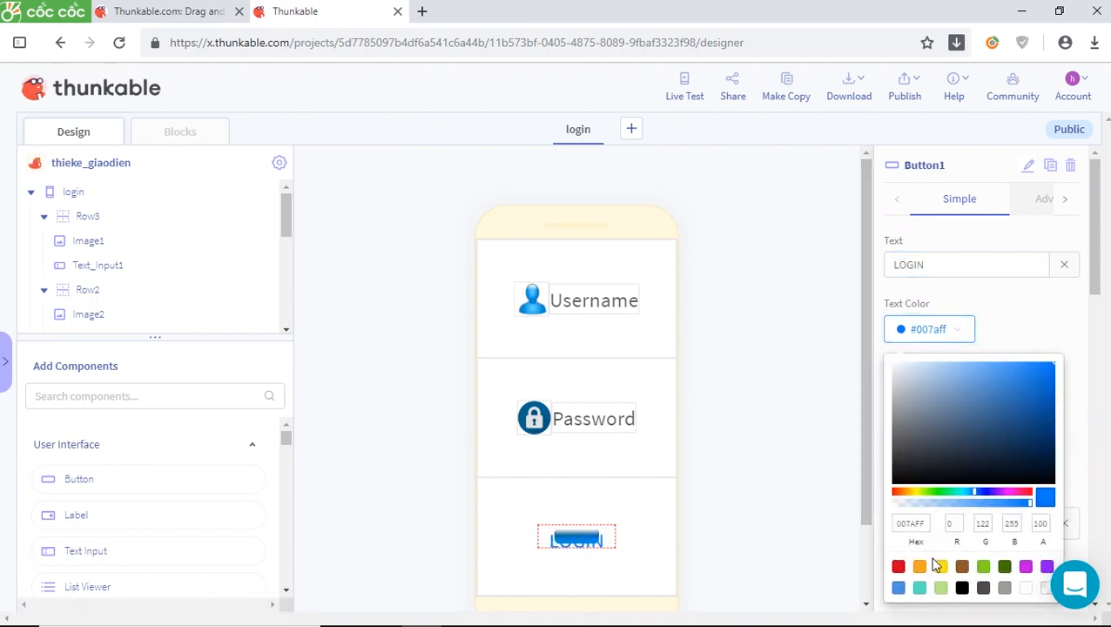
left_click(940, 568)
left_click(747, 461)
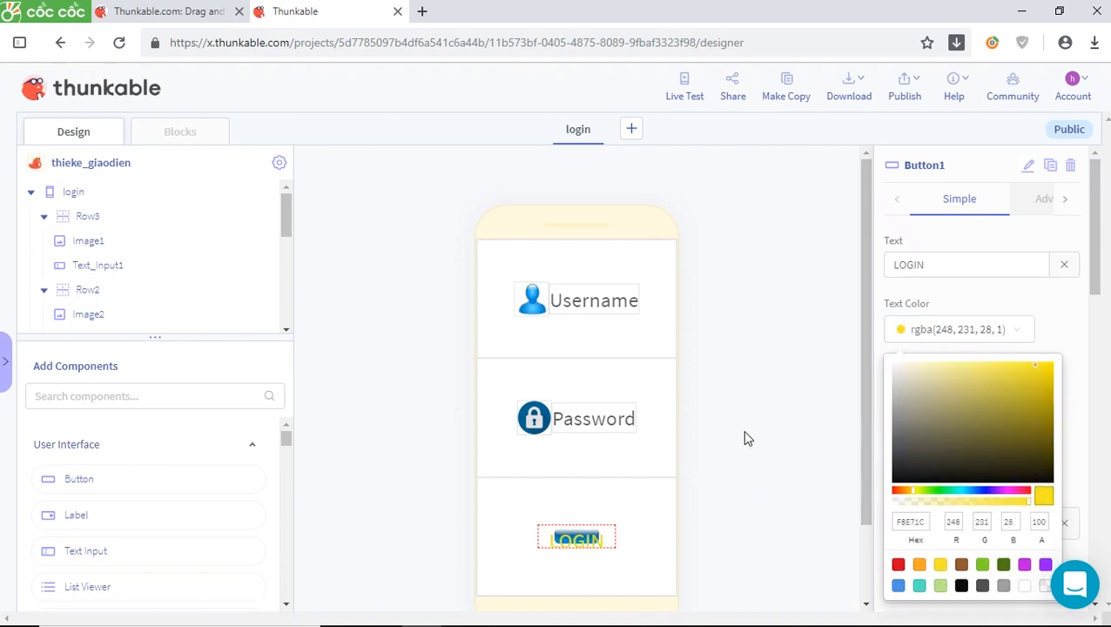
Set the advanced Hint Text Color of the Username text input to white, rgba(255, 255, 255, 1).
scroll(751, 418, "down", 2)
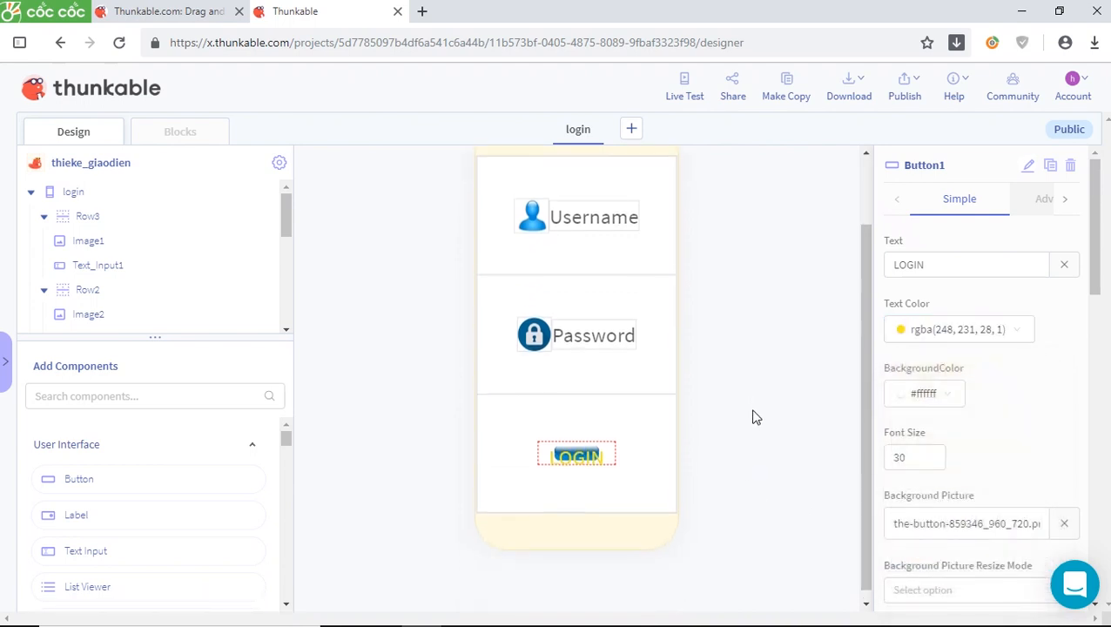
left_click(583, 224)
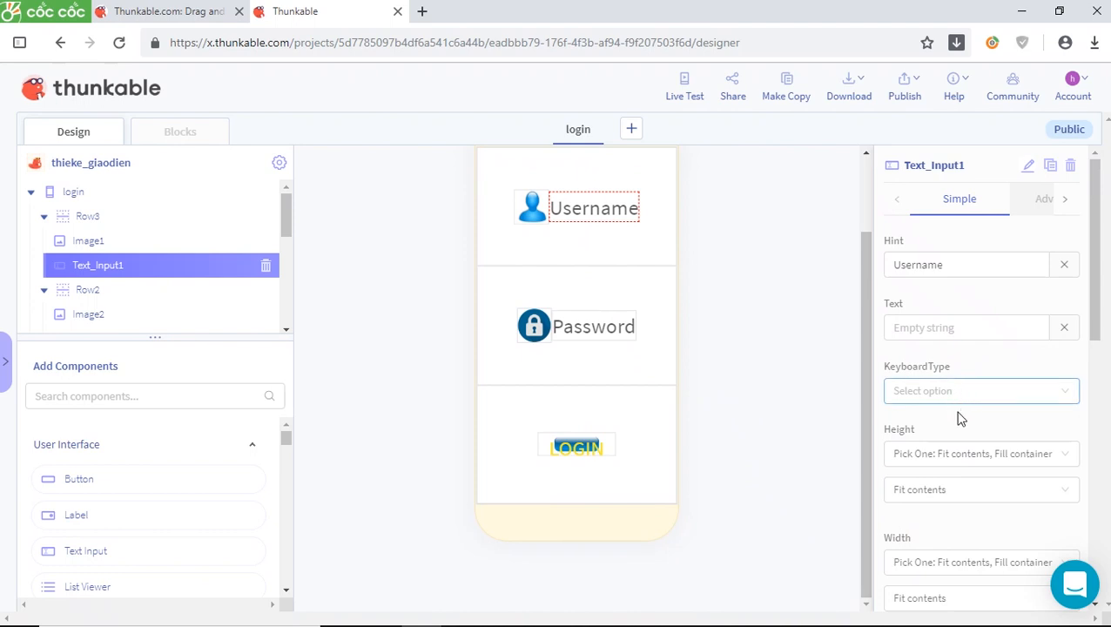
left_click(1039, 200)
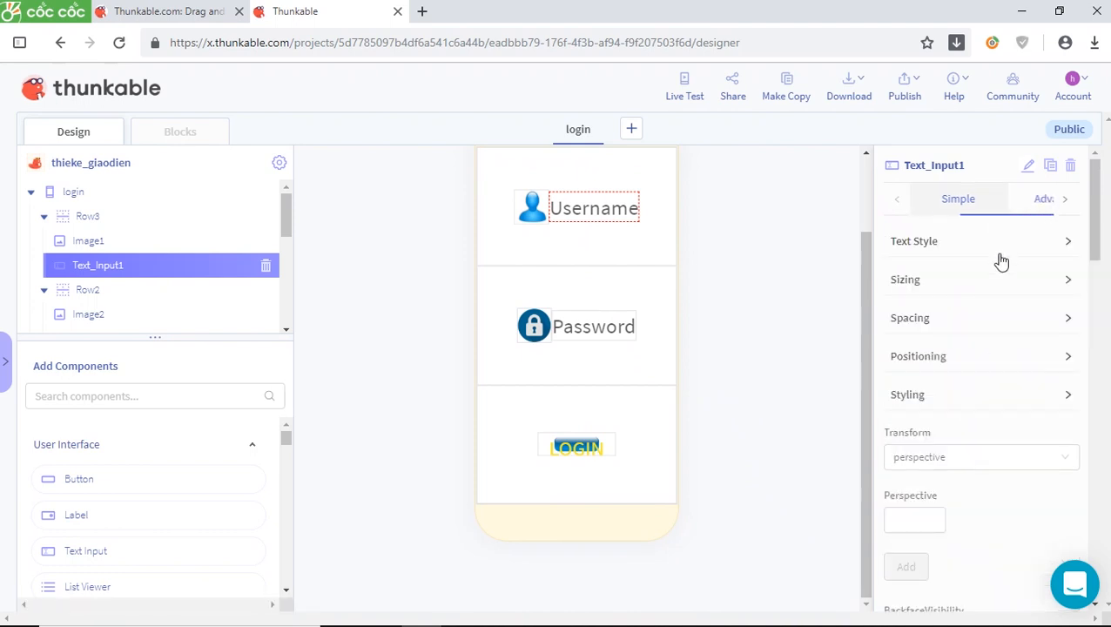
left_click(933, 397)
scroll(940, 392, "down", 4)
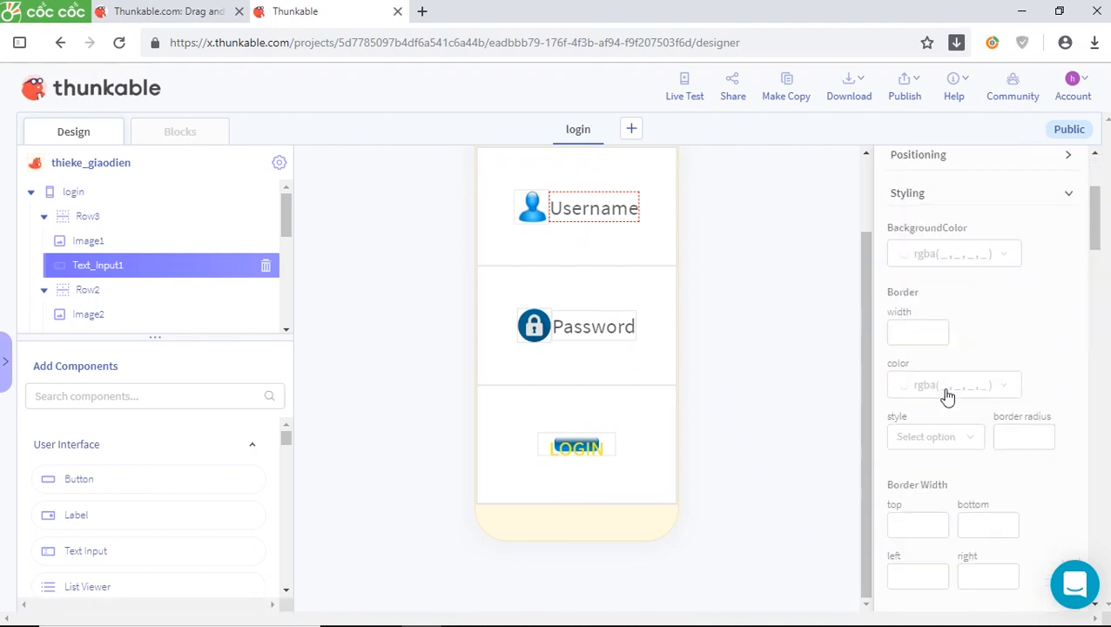
scroll(959, 397, "up", 2)
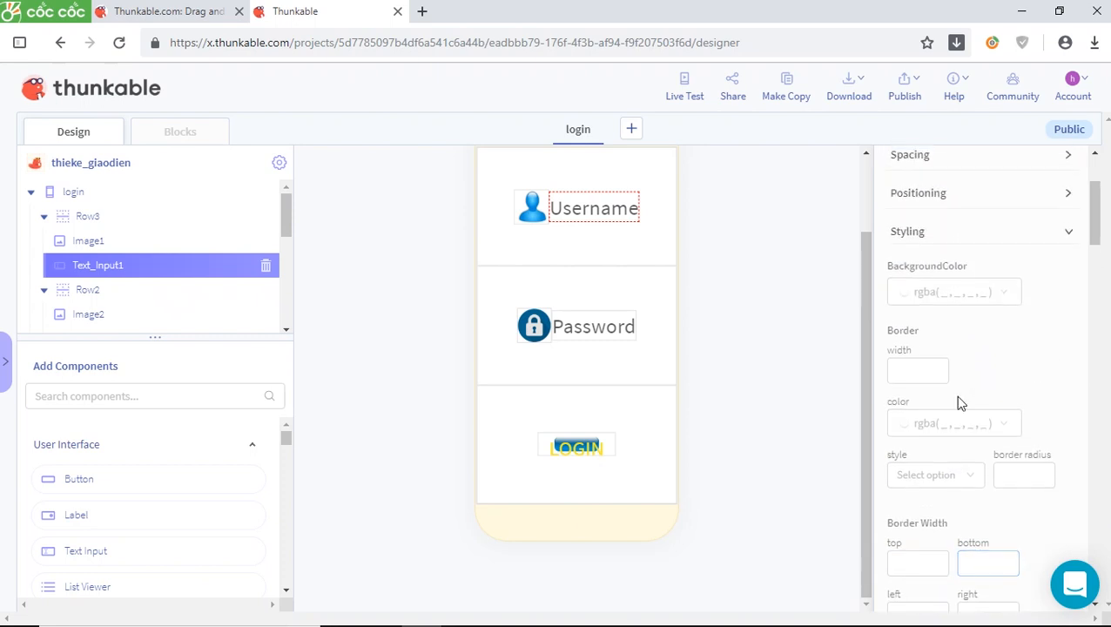
scroll(958, 397, "down", 8)
scroll(961, 403, "down", 8)
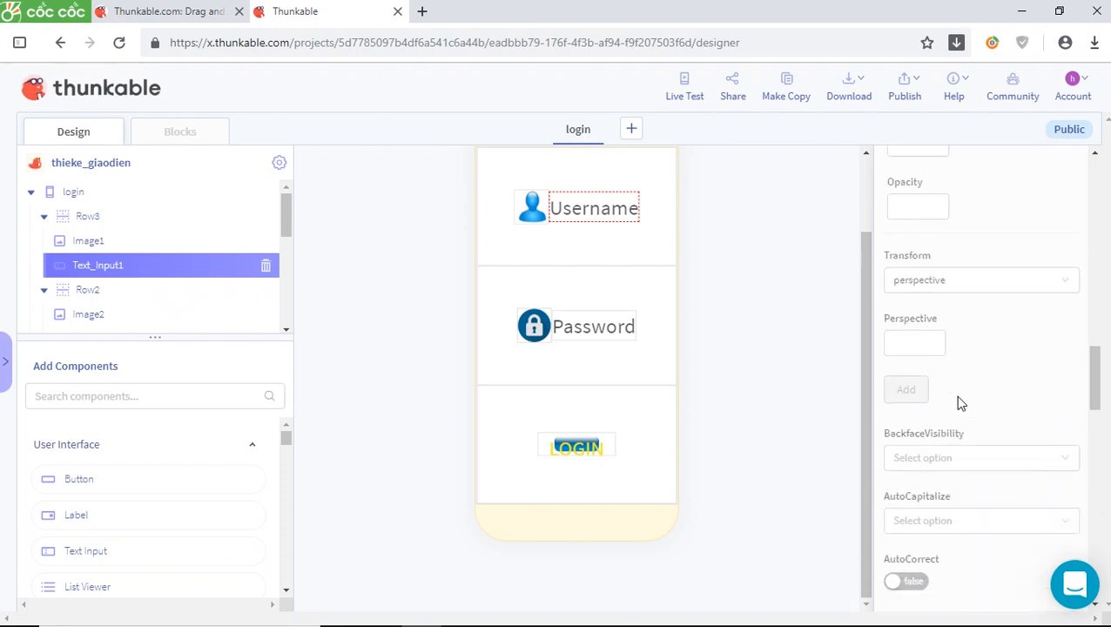
scroll(960, 403, "down", 1)
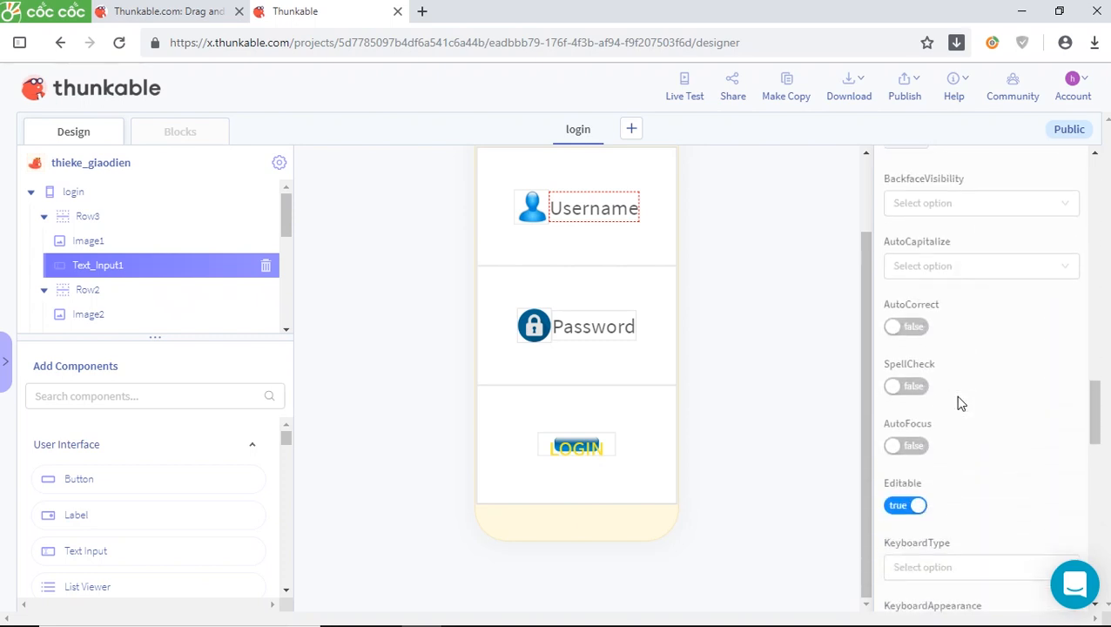
scroll(960, 402, "up", 4)
scroll(958, 402, "down", 10)
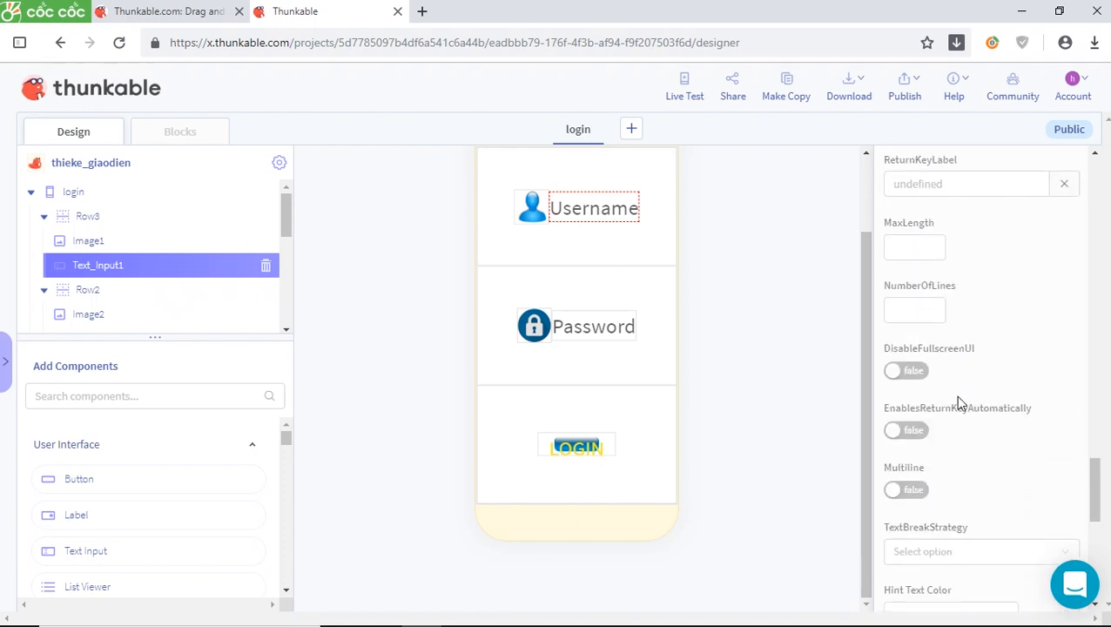
scroll(958, 402, "down", 7)
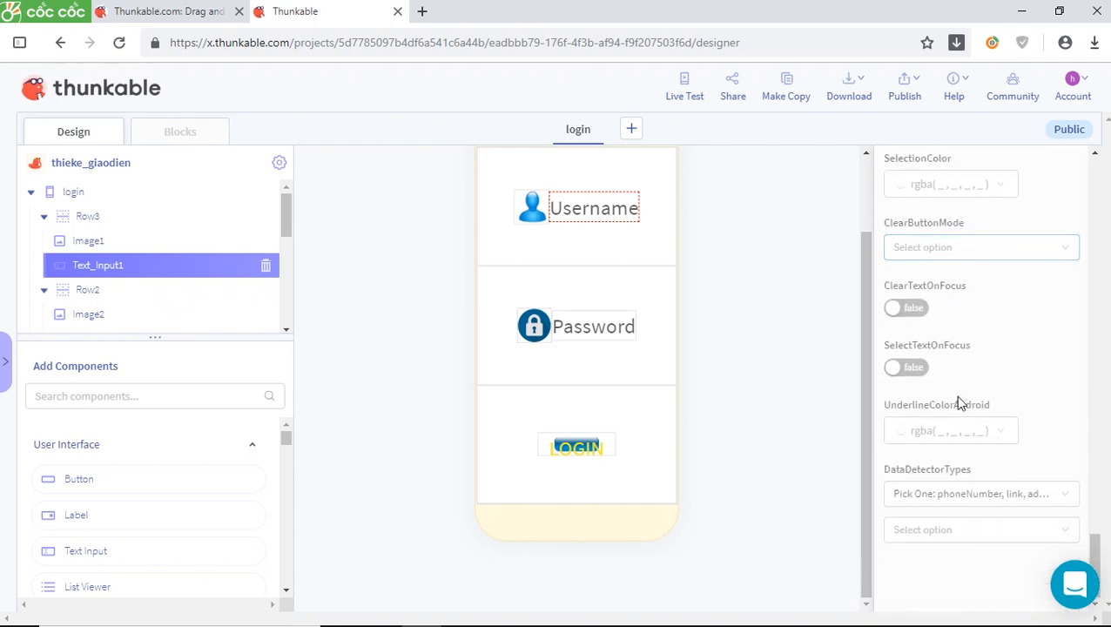
scroll(1019, 441, "up", 4)
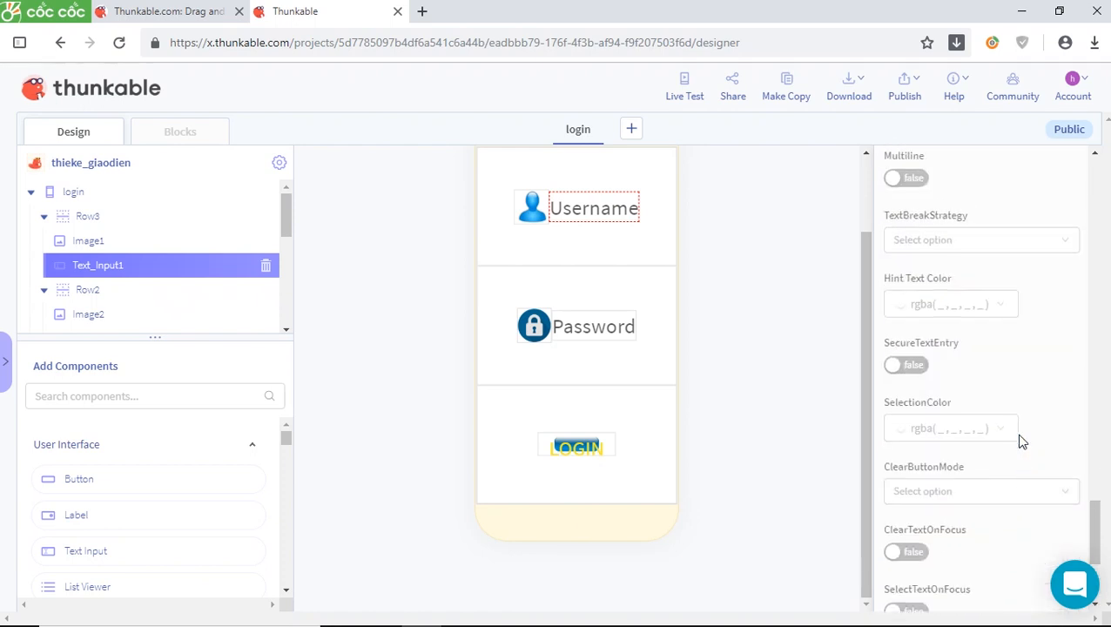
left_click(922, 316)
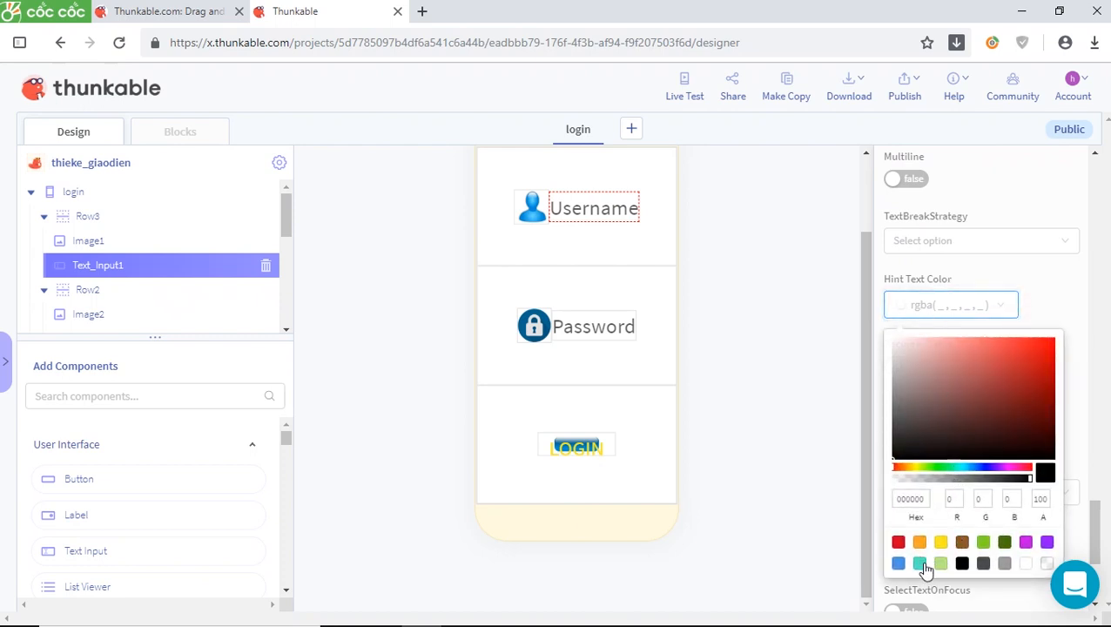
left_click(1025, 563)
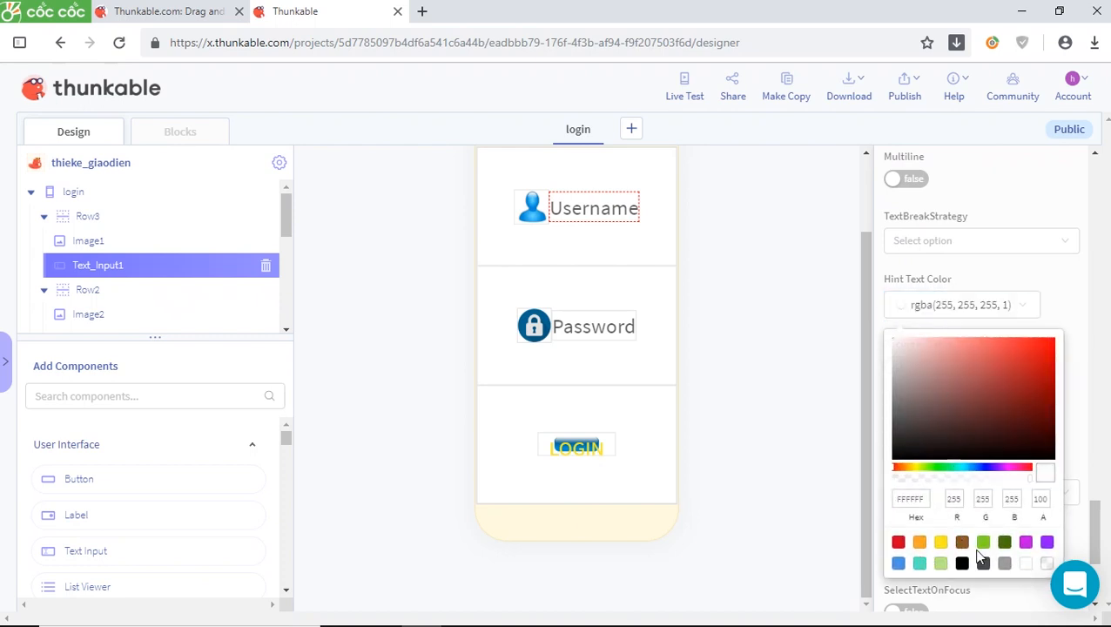
Set the Hint Text Color of the Password text input to white, rgba(255, 255, 255, 1).
left_click(594, 328)
scroll(938, 383, "up", 4)
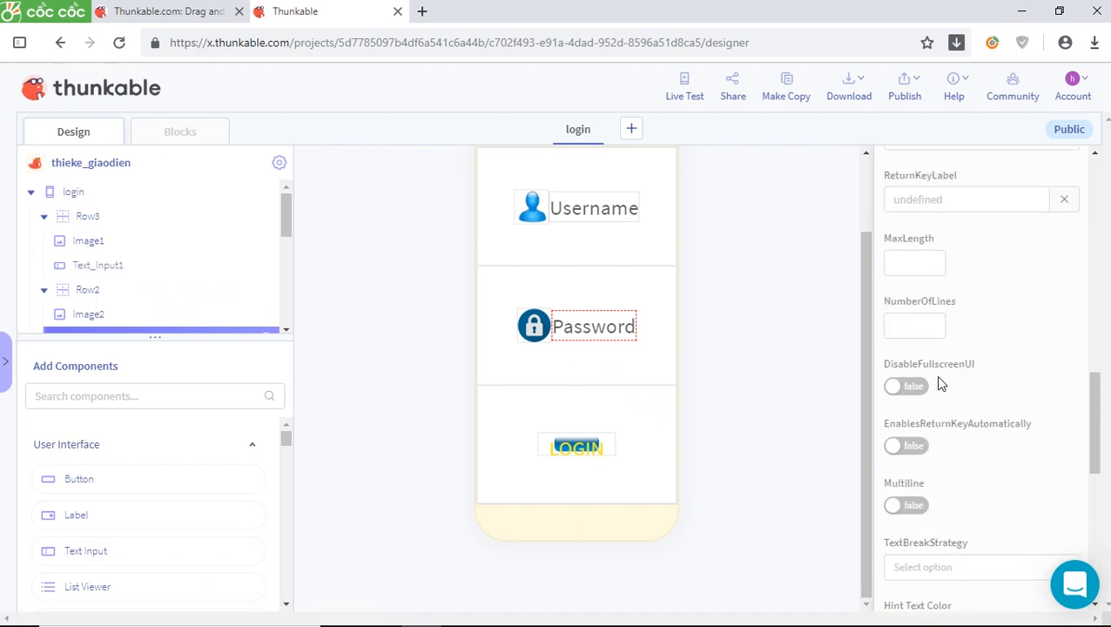
scroll(940, 378, "up", 4)
scroll(940, 379, "down", 8)
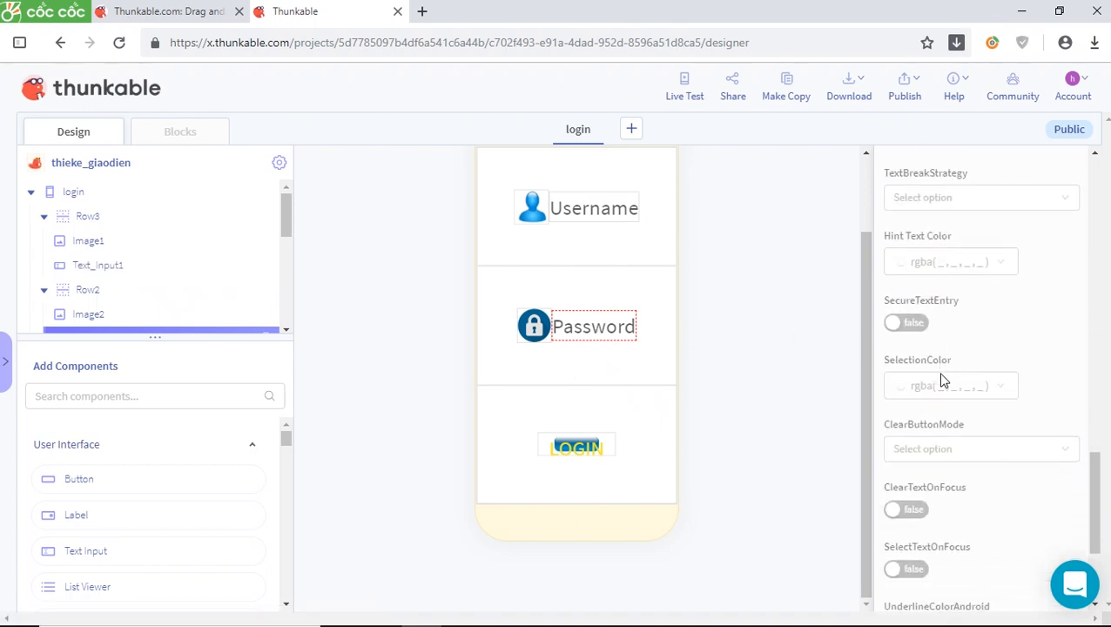
scroll(940, 380, "down", 3)
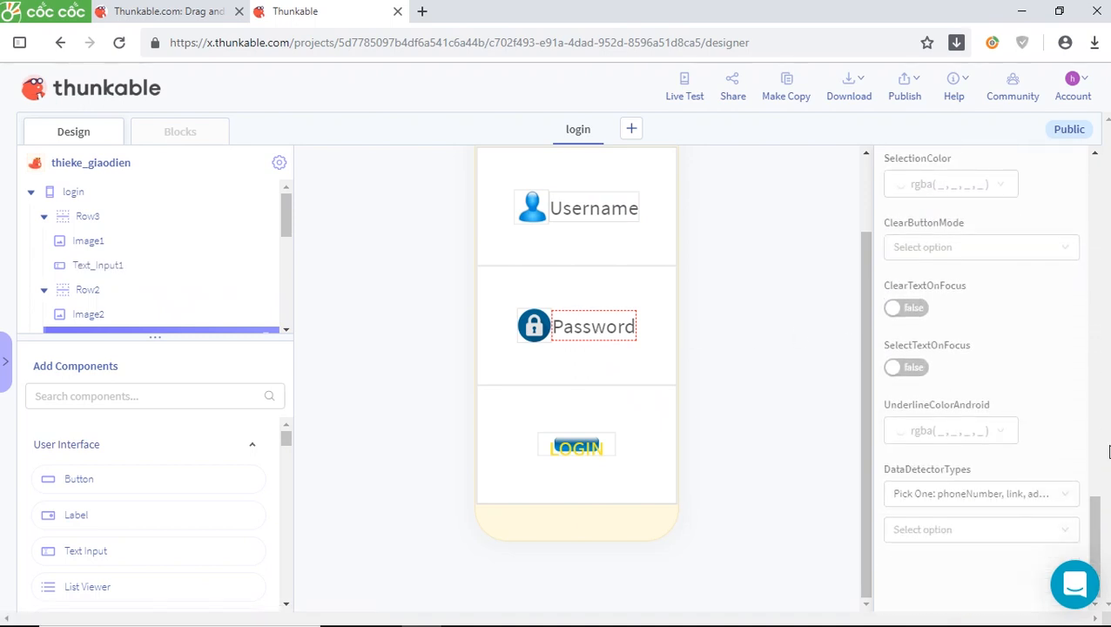
scroll(966, 347, "up", 4)
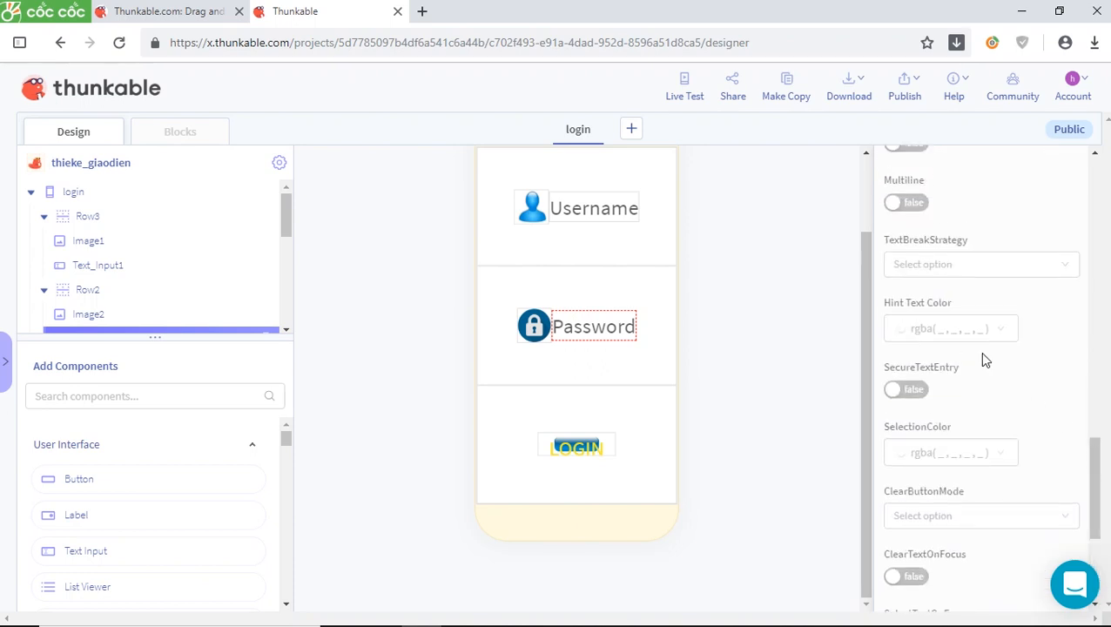
left_click(966, 346)
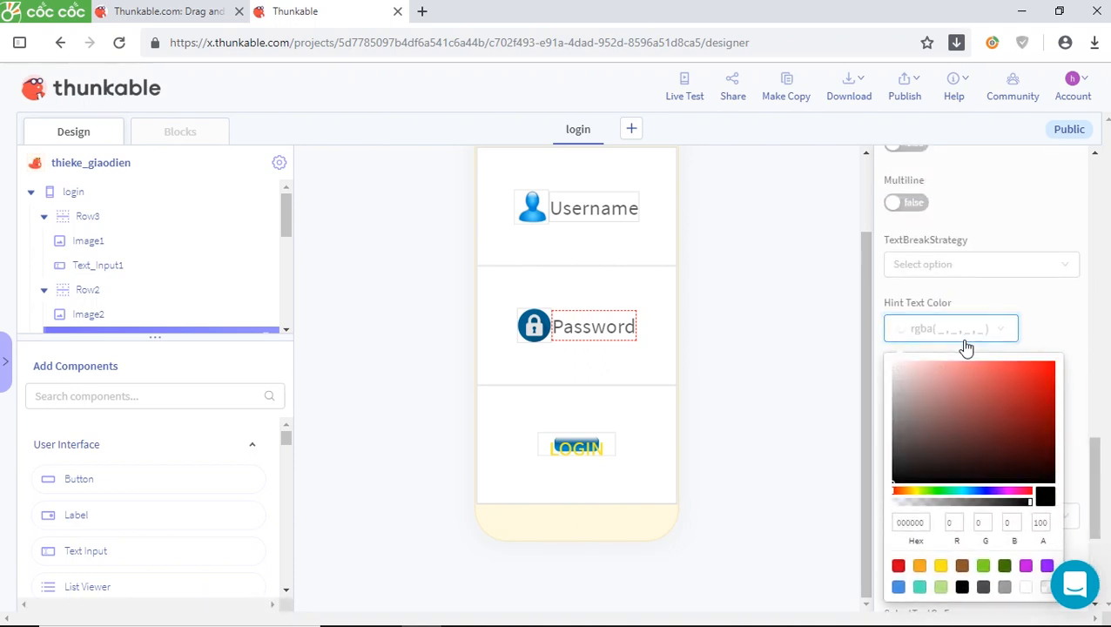
left_click(1027, 588)
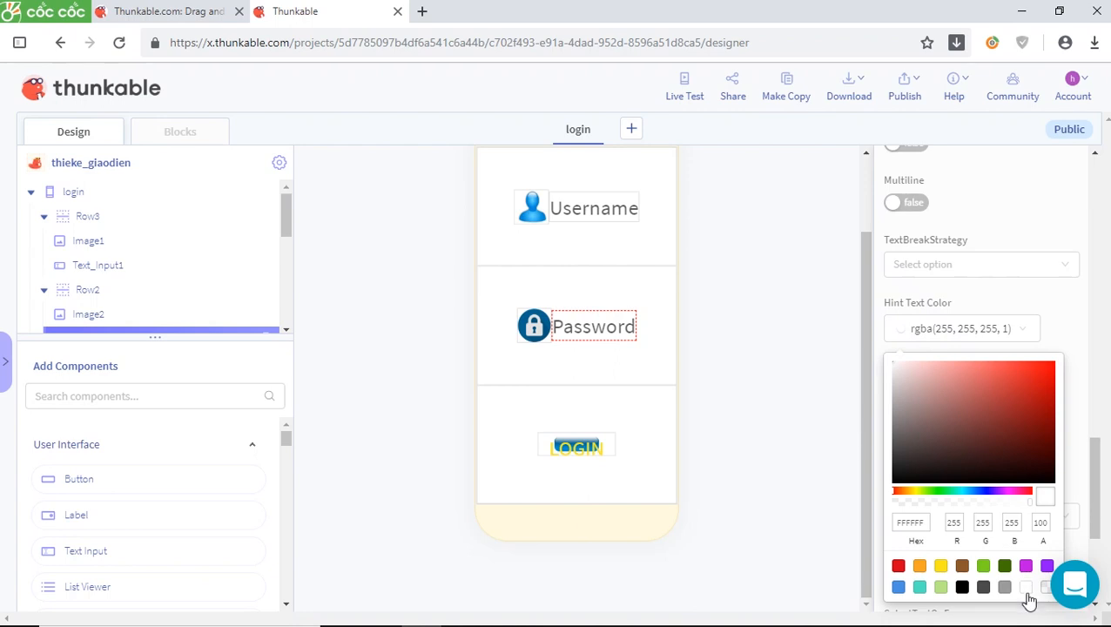
left_click(740, 363)
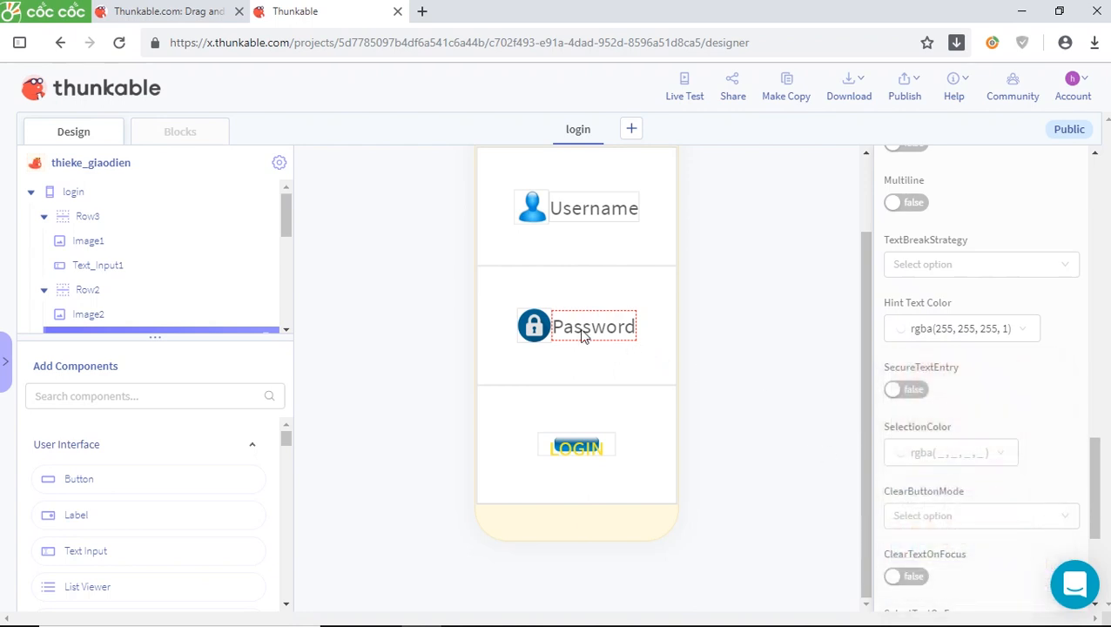
Set the background color of the login screen to turquoise blue, rgba(80, 222, 227, 1).
scroll(622, 327, "up", 1)
left_click(580, 268)
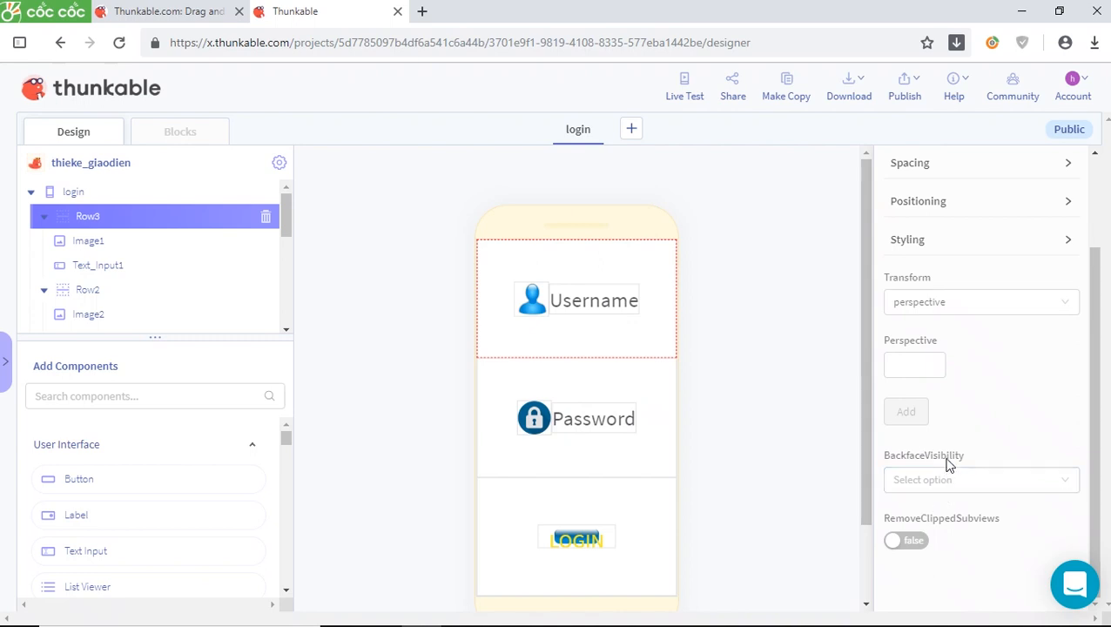
scroll(967, 369, "up", 1)
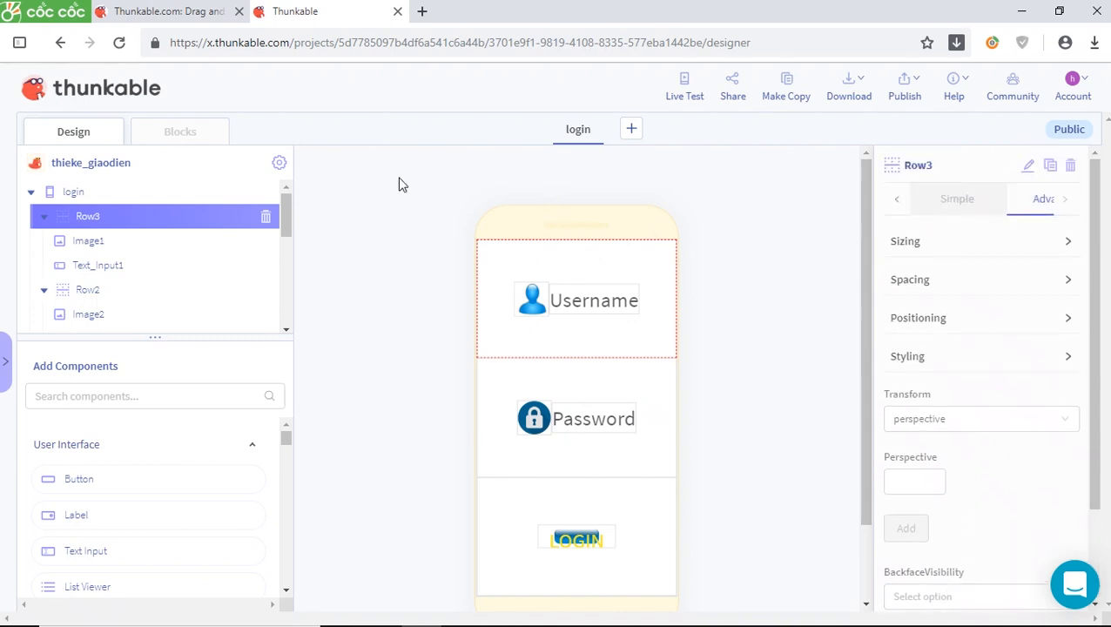
left_click(77, 193)
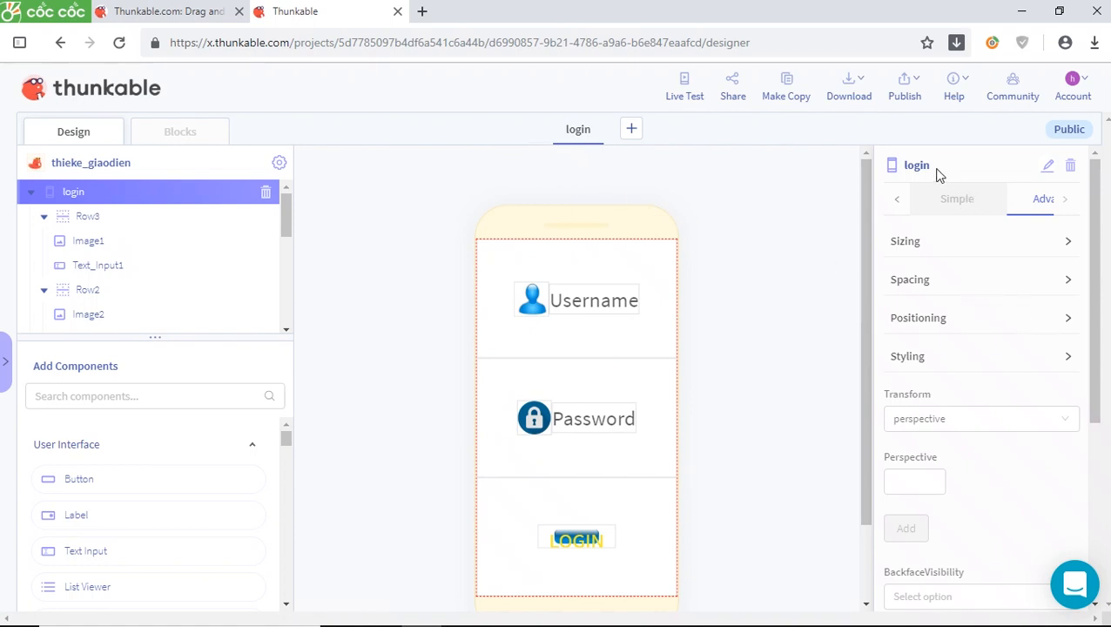
scroll(926, 447, "down", 1)
scroll(927, 444, "up", 1)
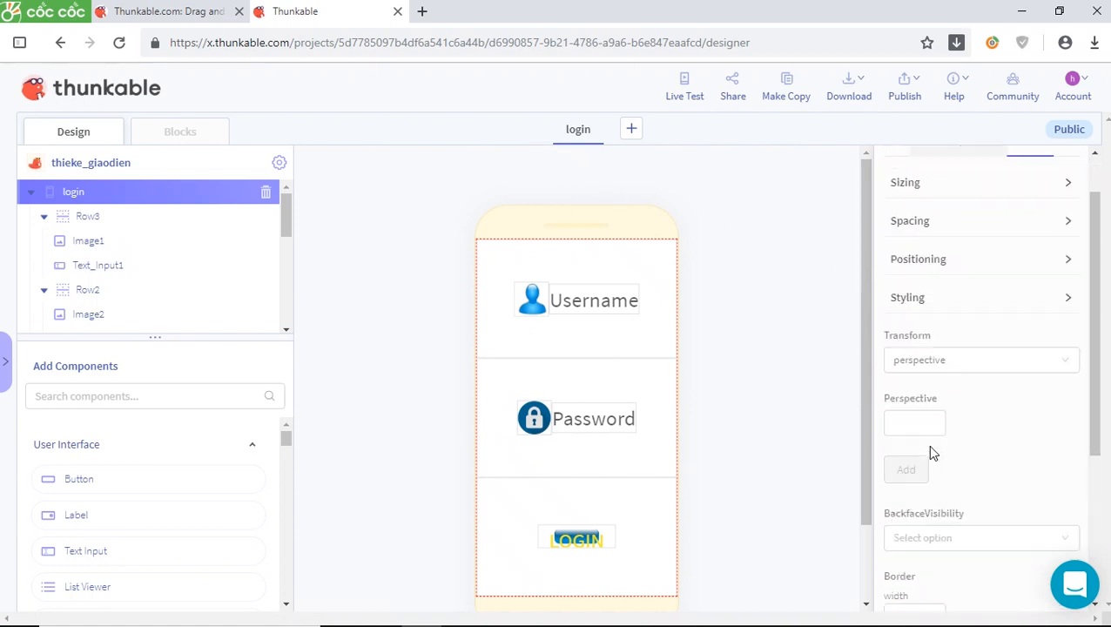
left_click(945, 206)
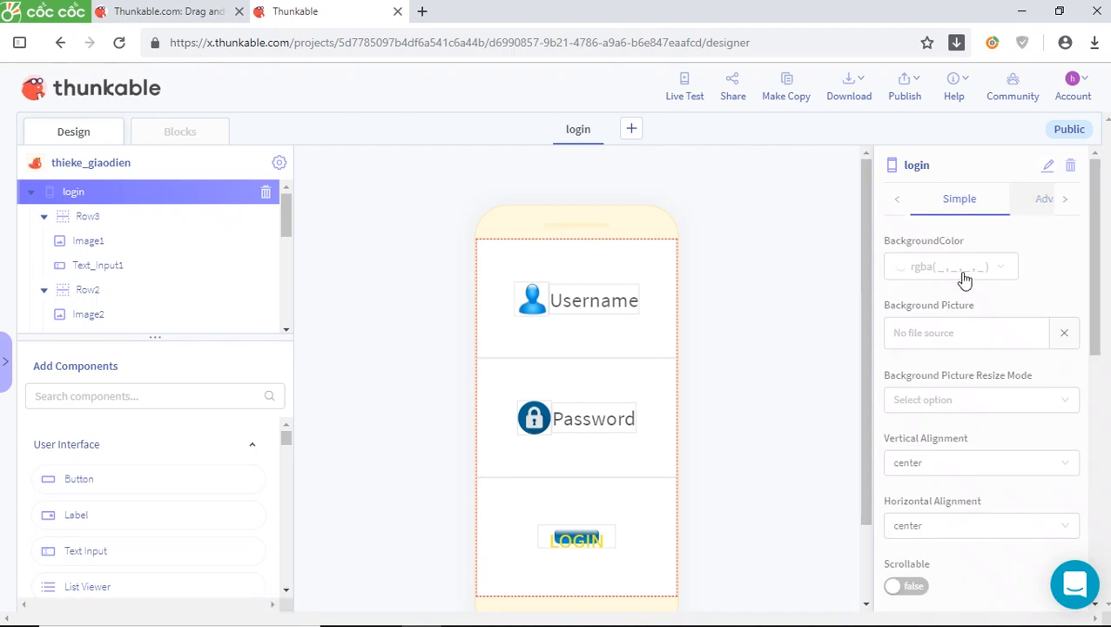
left_click(934, 270)
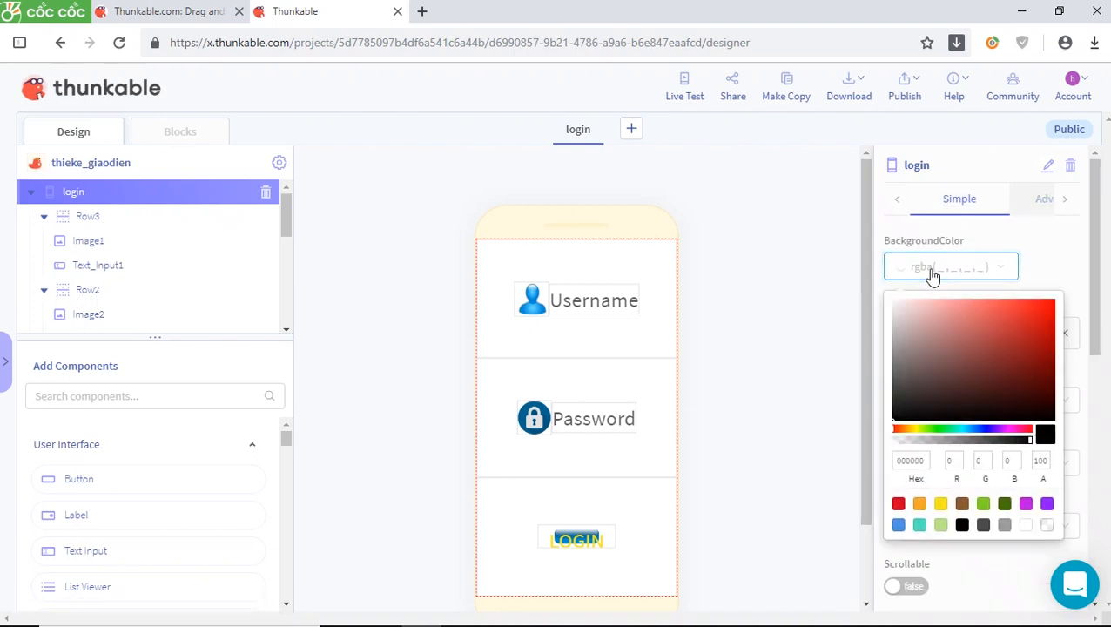
left_click(964, 437)
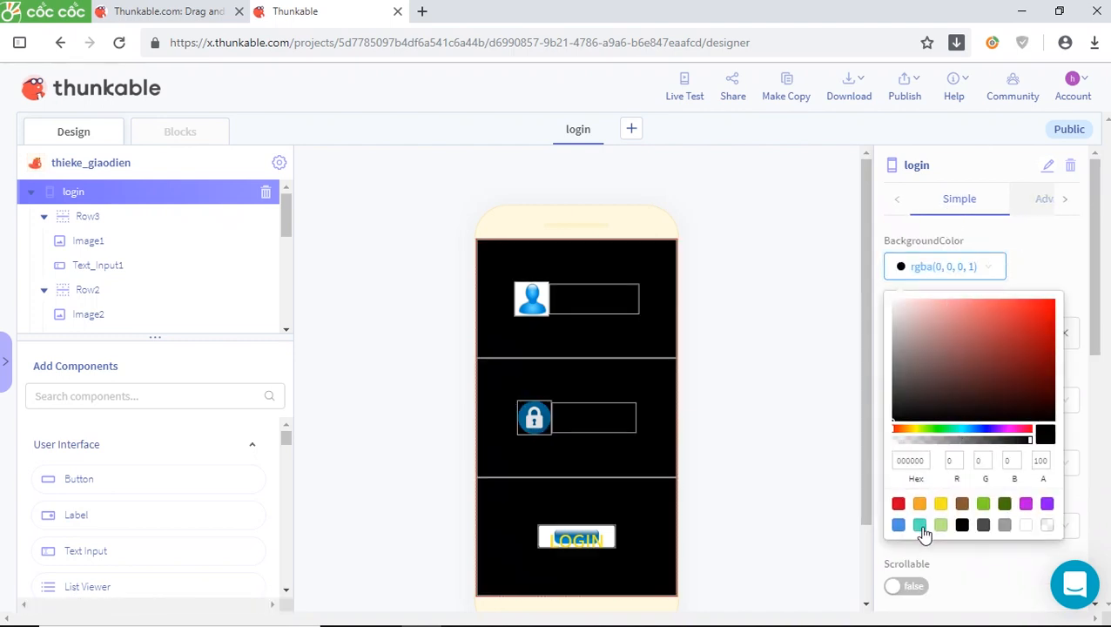
left_click(920, 526)
mouse_move(959, 429)
left_mouse_down()
mouse_move(973, 429)
mouse_move(963, 429)
left_mouse_up()
left_click(768, 412)
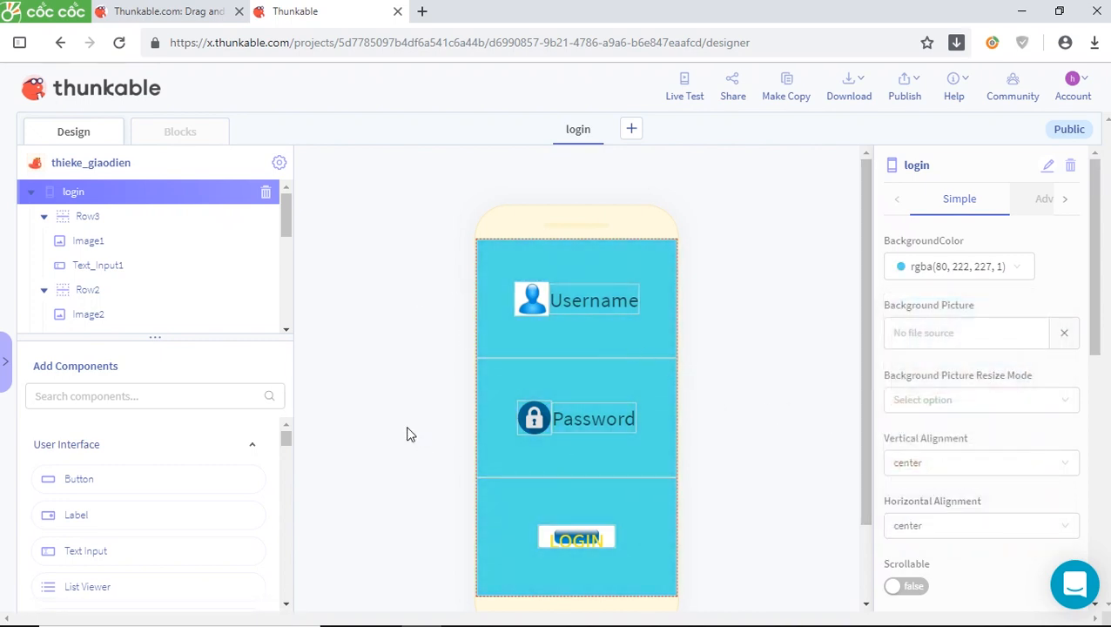
Try a flex value of 4 in the LOGIN button's advanced positioning settings and clear the value.
left_click(598, 525)
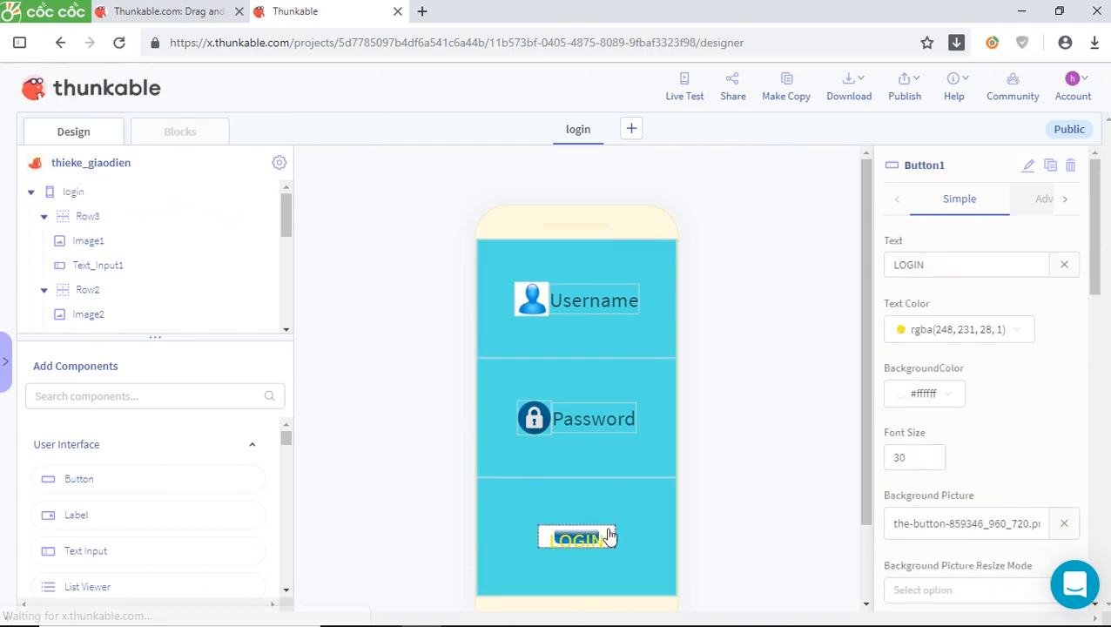
left_click(1038, 202)
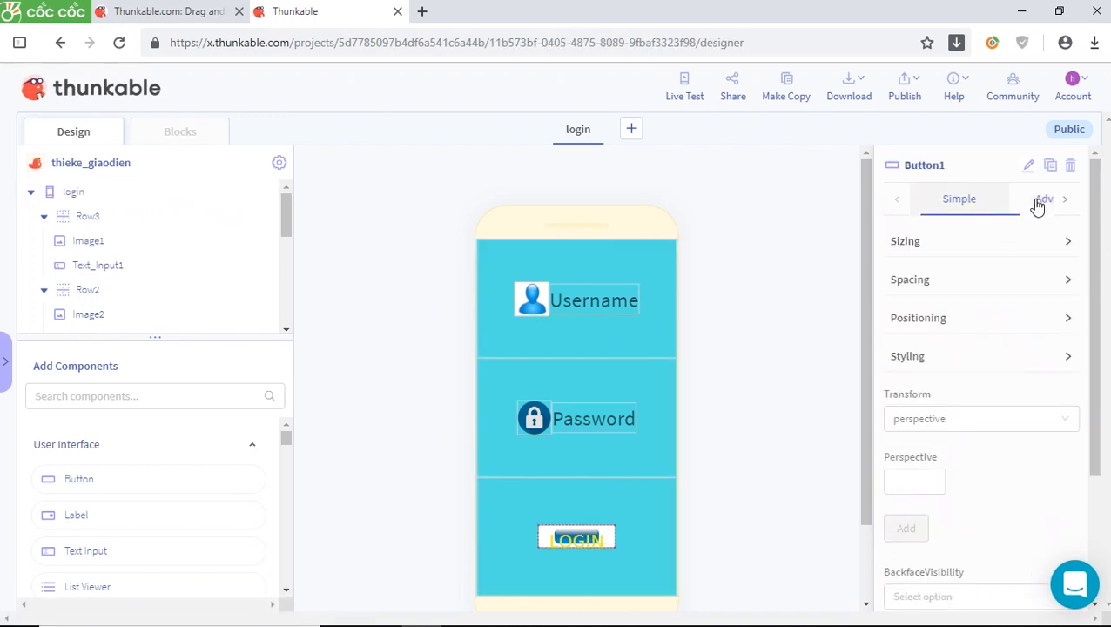
left_click(917, 289)
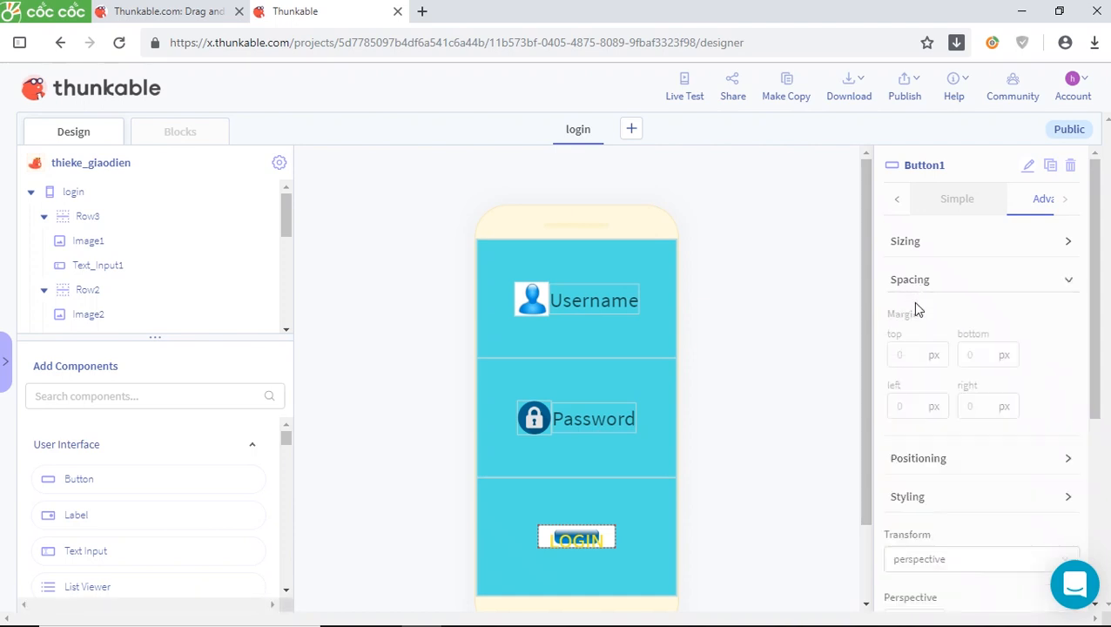
scroll(1006, 366, "down", 3)
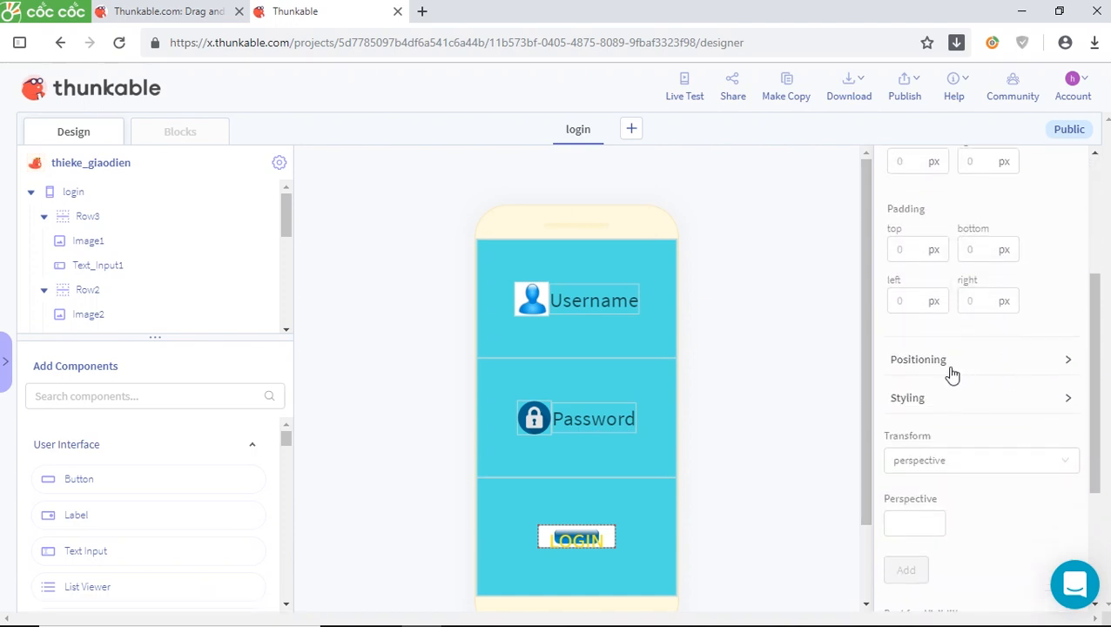
left_click(952, 369)
scroll(988, 401, "down", 2)
left_click(990, 398)
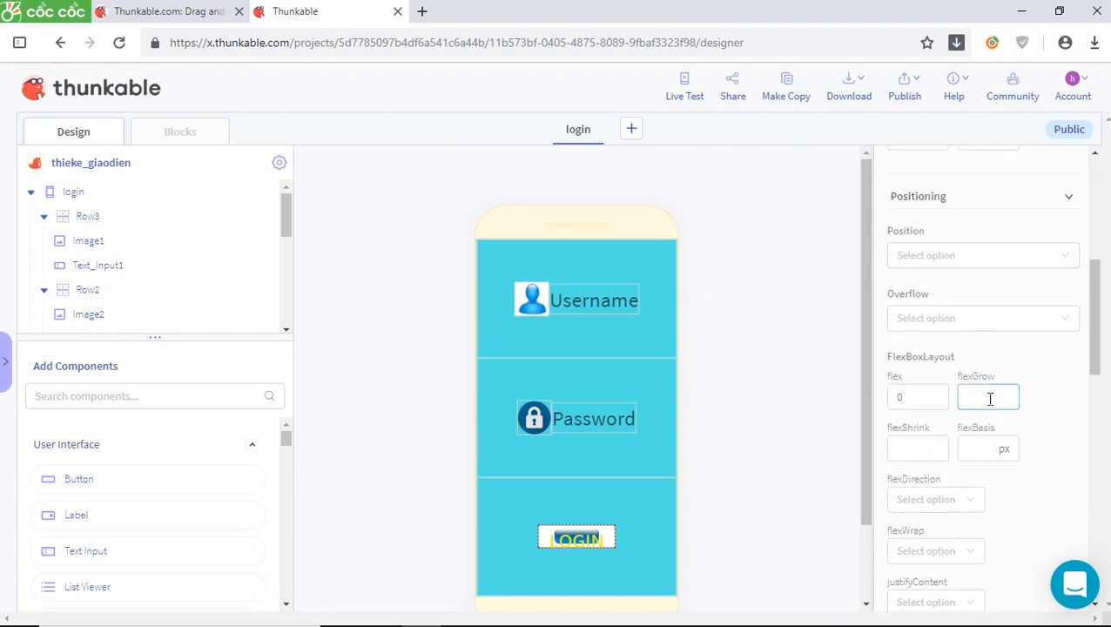
scroll(990, 399, "down", 1)
left_click(925, 317)
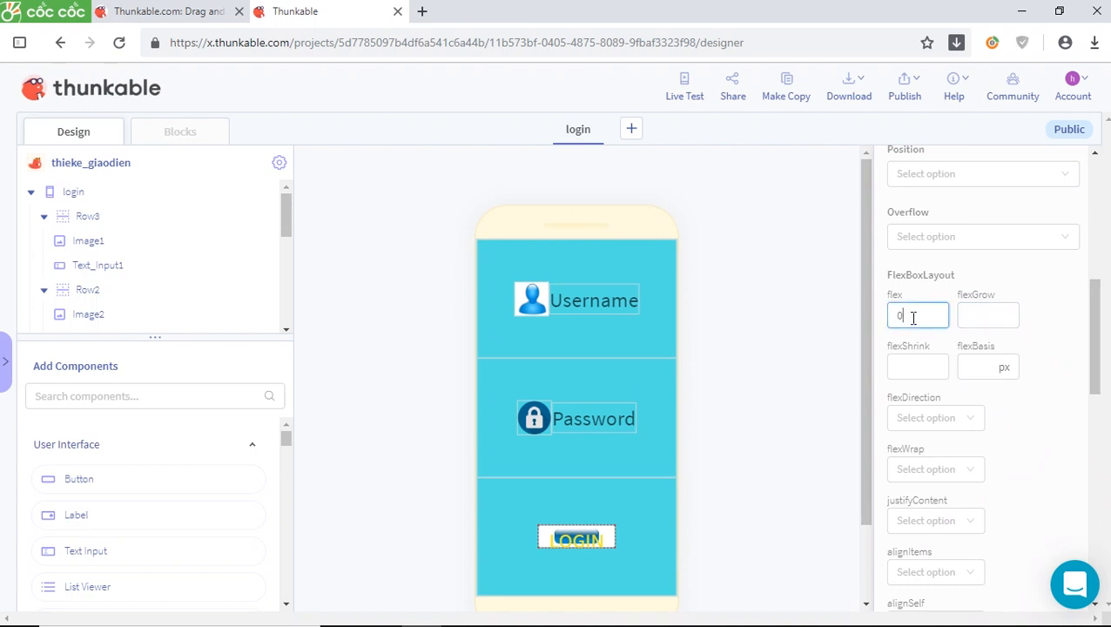
type("4")
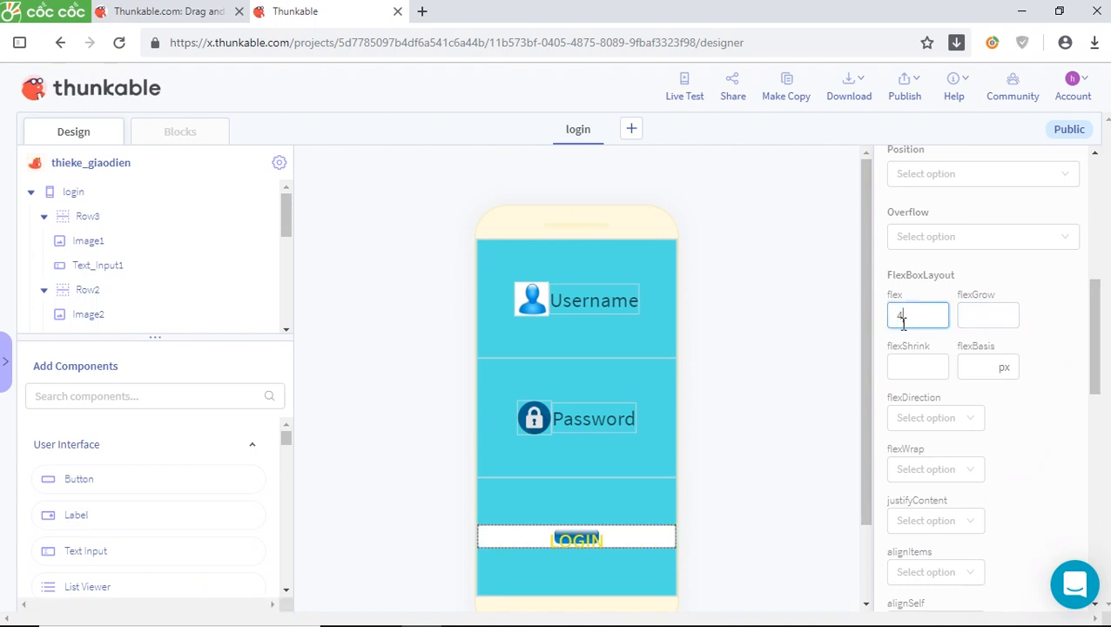
key("BackSpace")
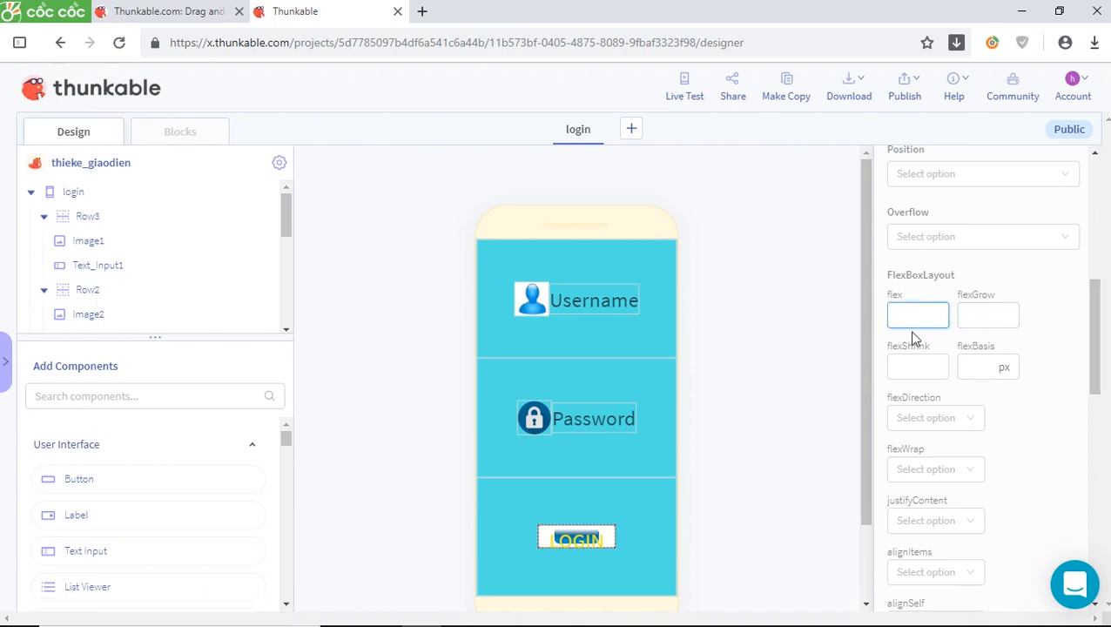
Try values of 10 for the LOGIN button's flexShrink and flex, and clear both fields.
left_click(912, 365)
type("10")
left_click(903, 315)
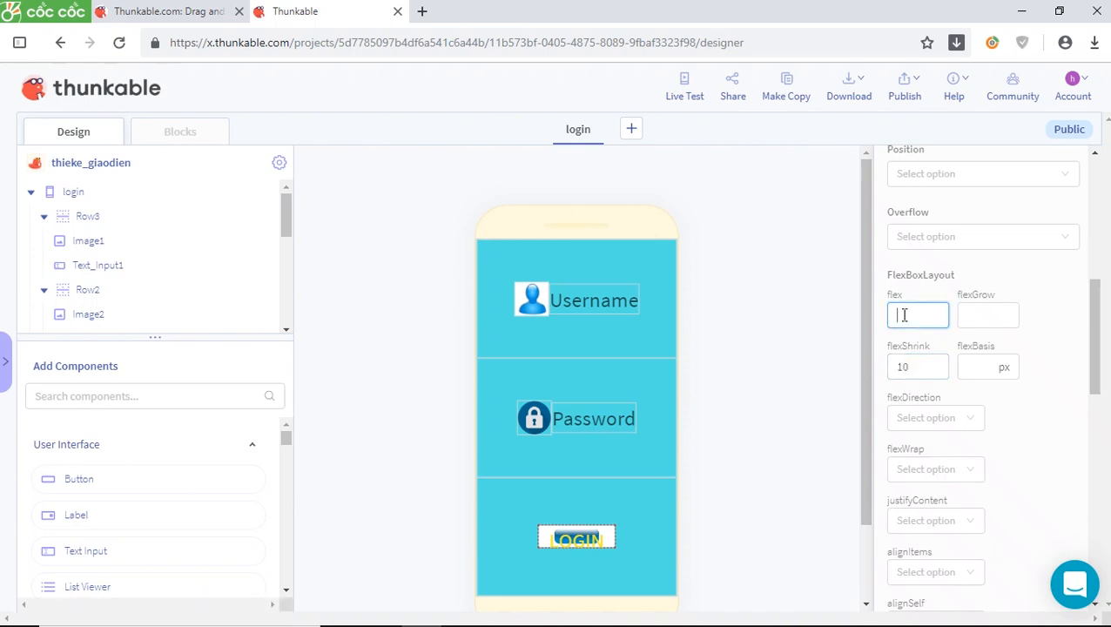
type("10")
left_click_drag(908, 317, 892, 317)
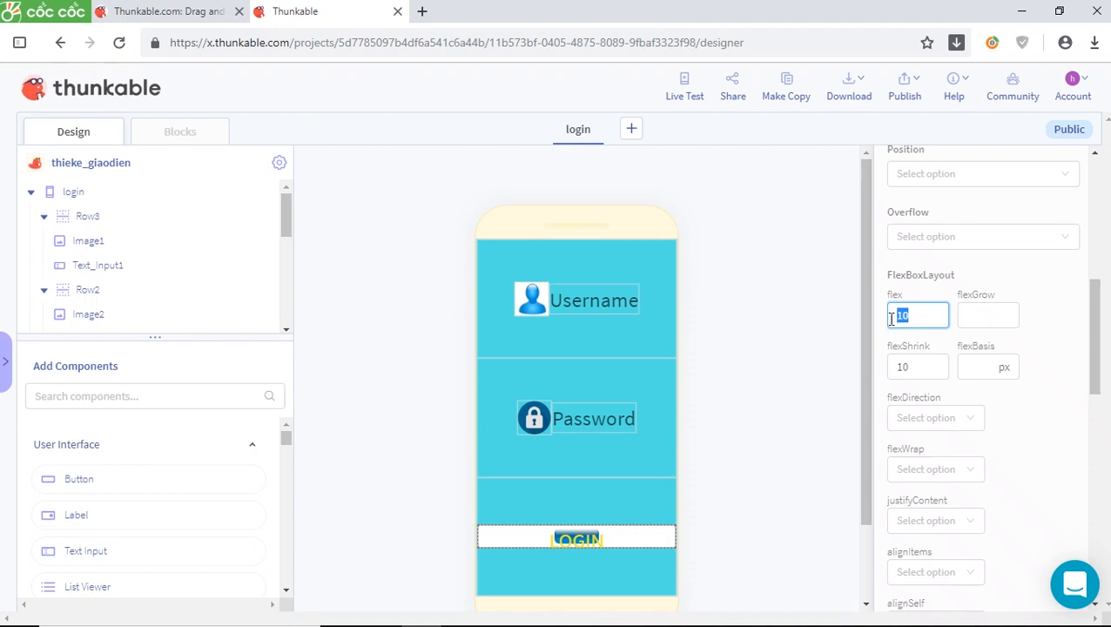
key("BackSpace")
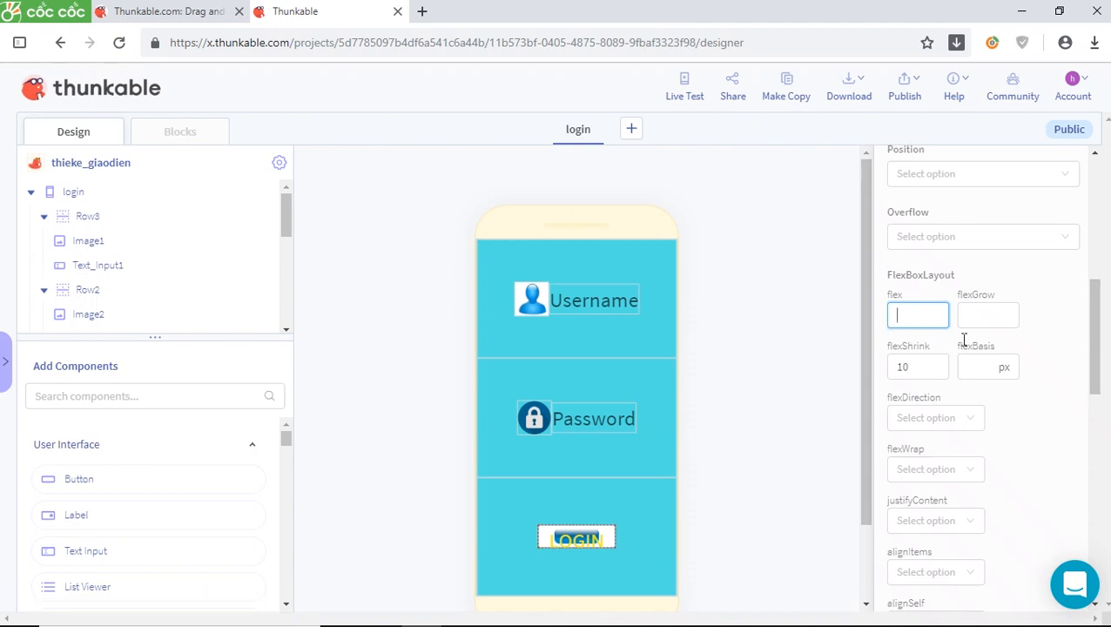
left_click(974, 237)
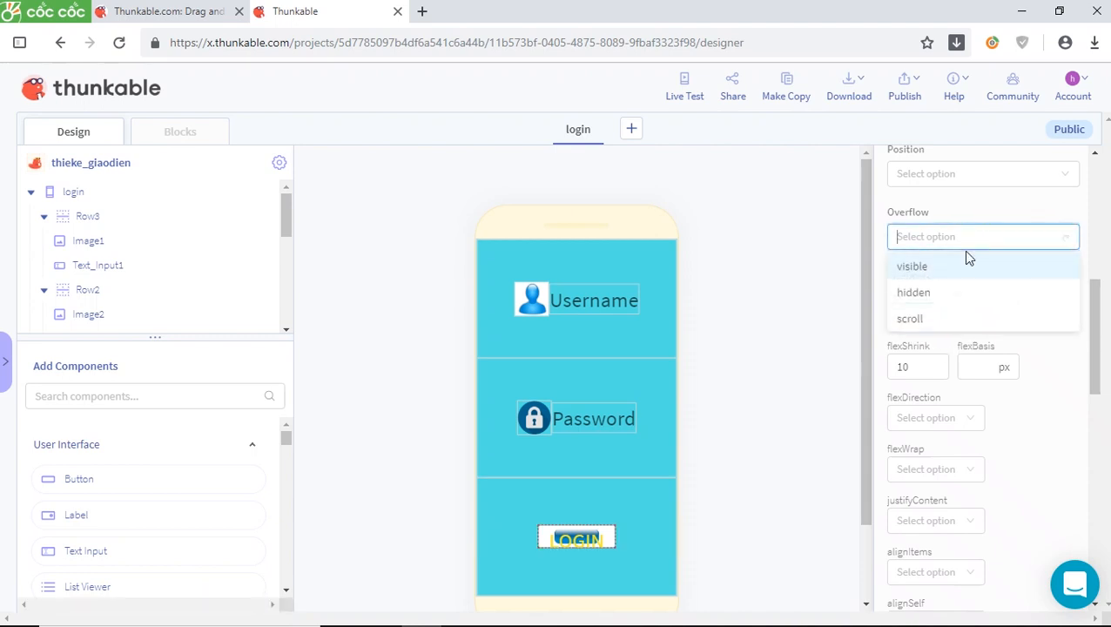
left_click(962, 181)
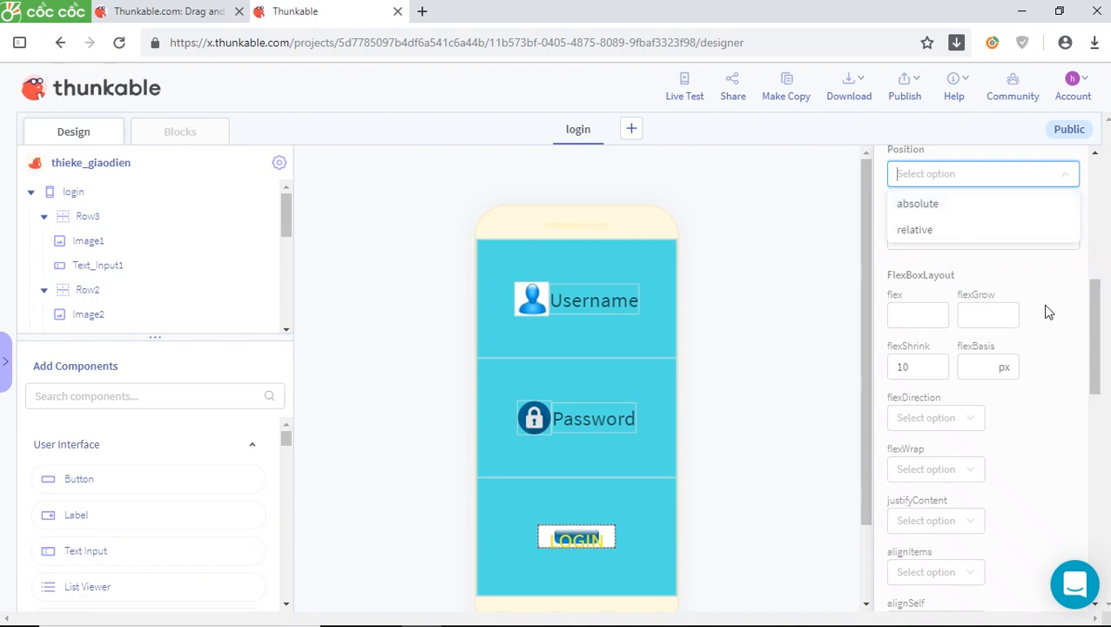
left_click(1045, 309)
left_click_drag(1095, 341, 1096, 307)
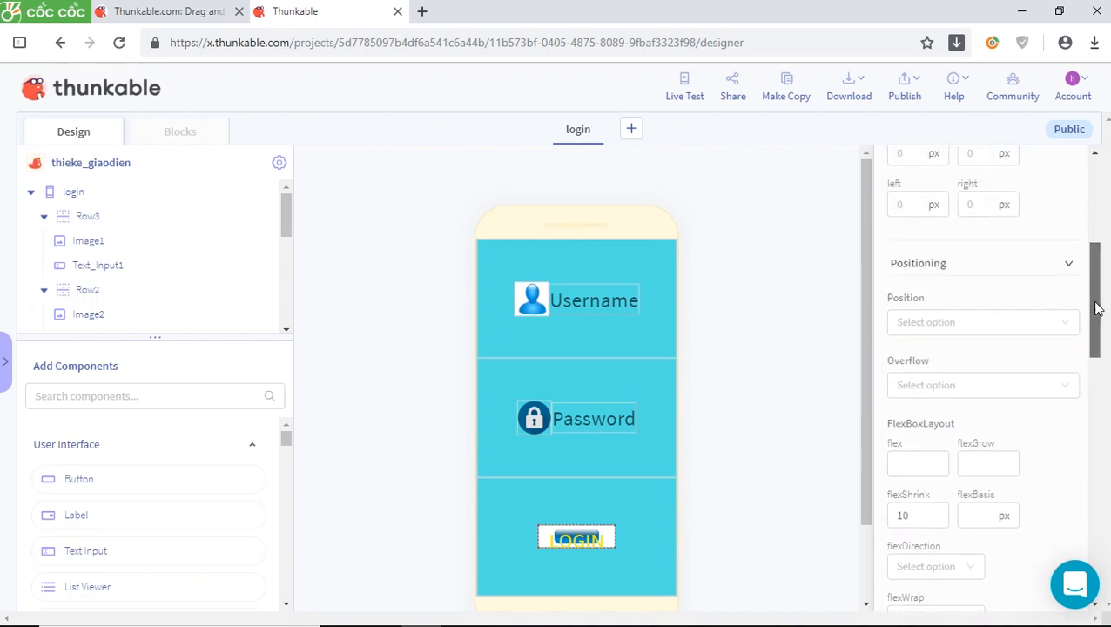
scroll(992, 371, "down", 1)
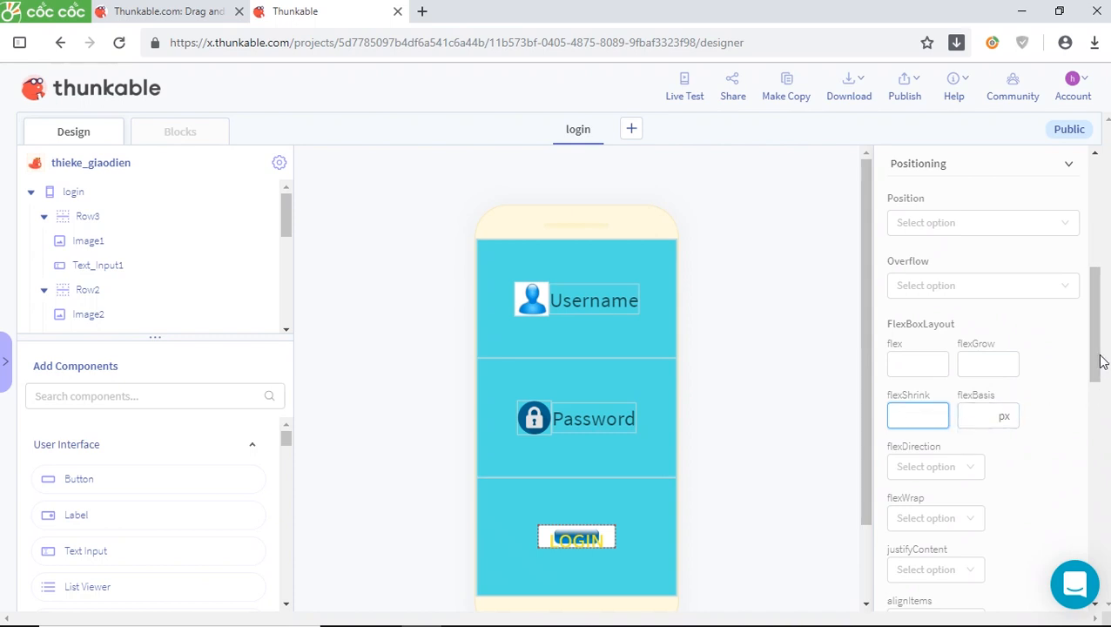
Examine the LOGIN button's position, overflow and flexDirection options and its remaining advanced settings.
left_click_drag(1101, 361, 979, 257)
left_click(965, 257)
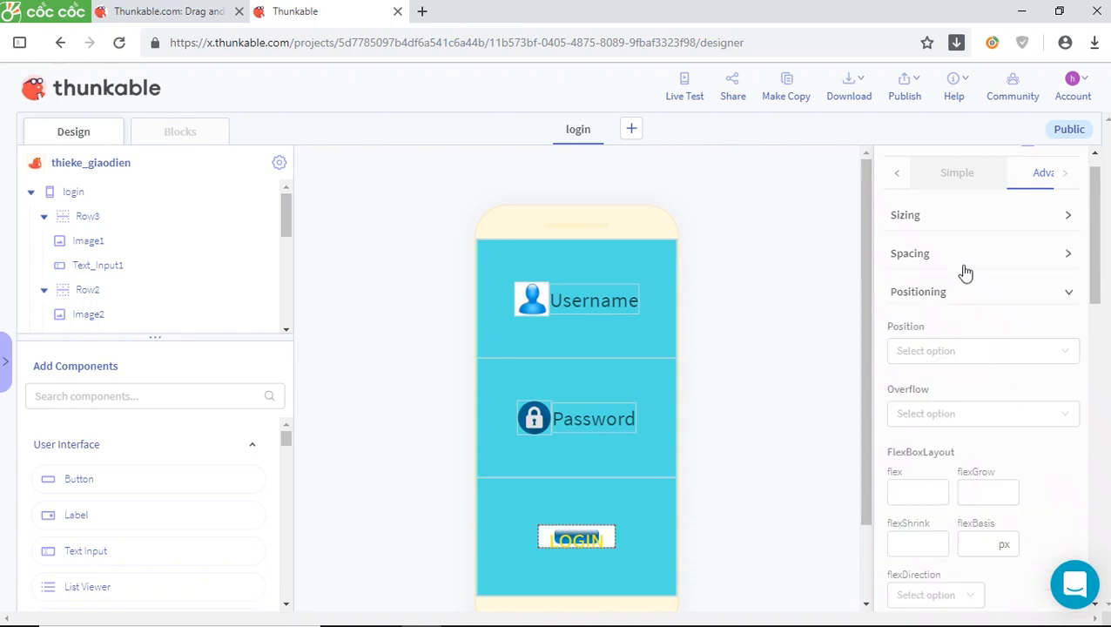
left_click(979, 350)
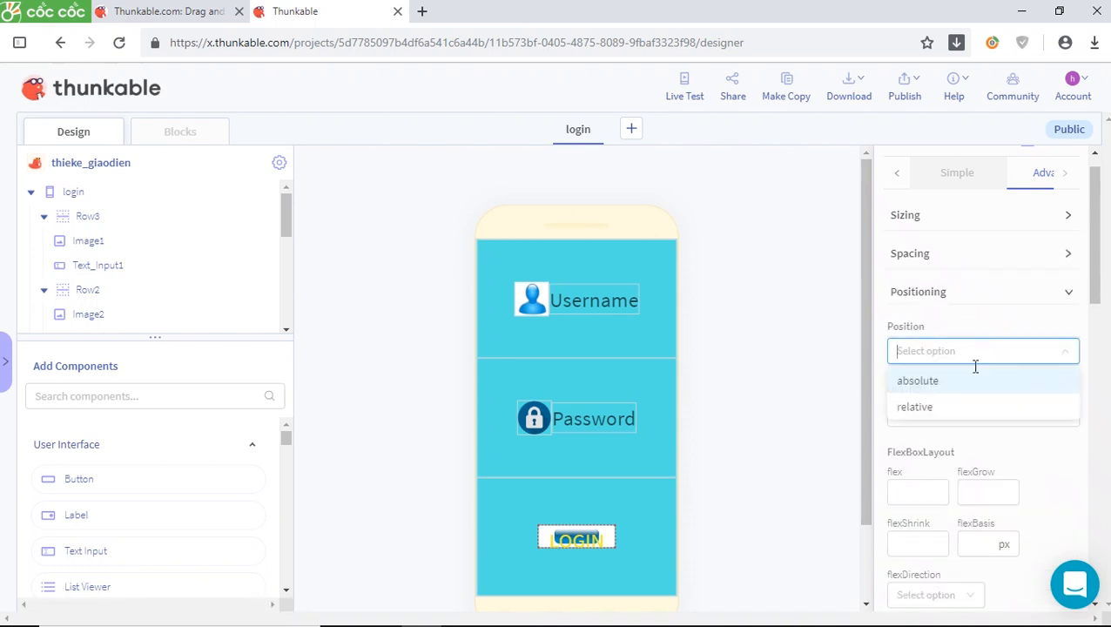
left_click(1045, 466)
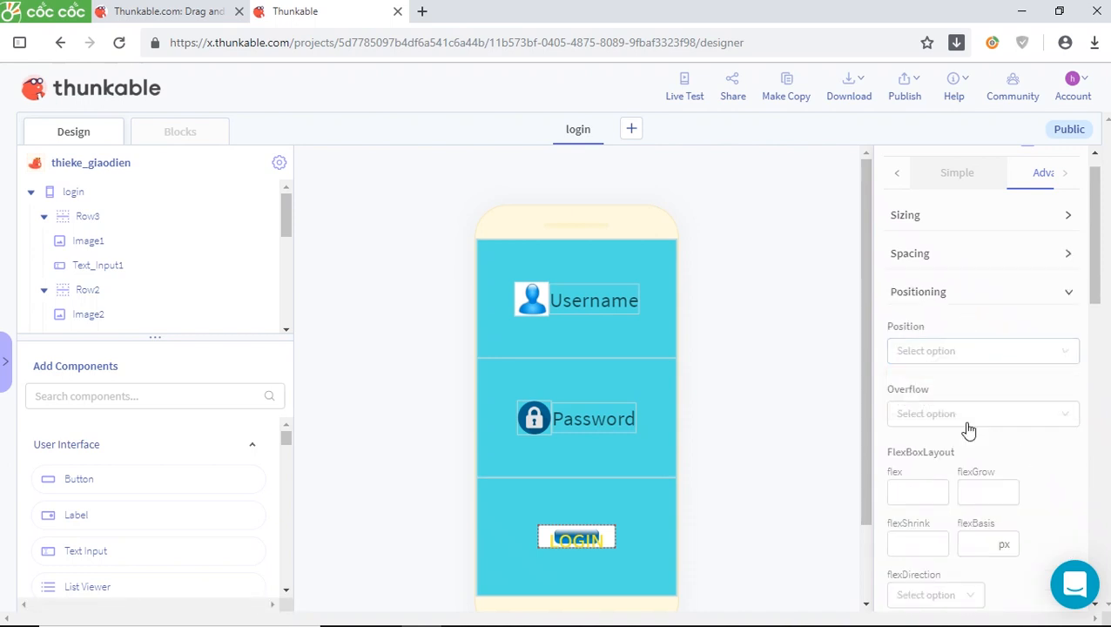
left_click(948, 415)
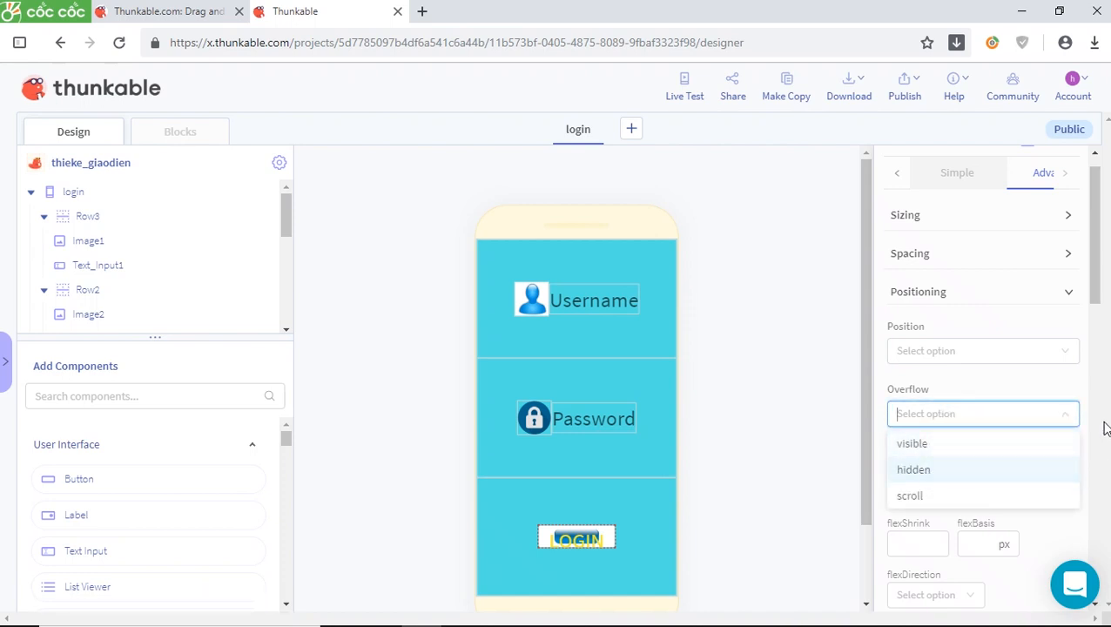
left_click(1073, 383)
scroll(1044, 392, "down", 1)
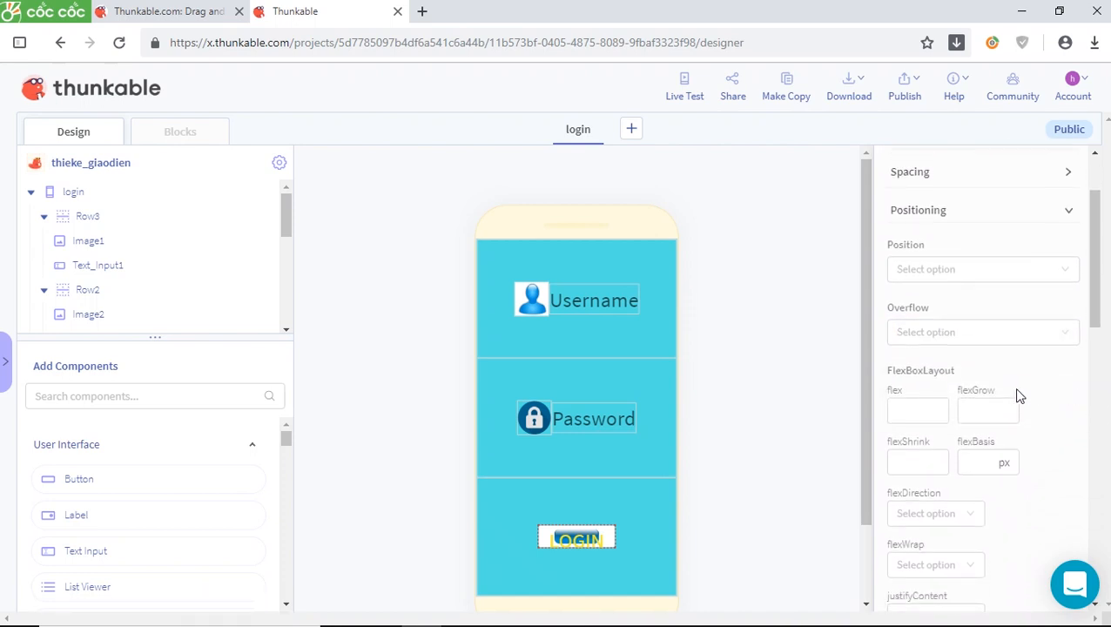
left_click(934, 418)
scroll(933, 418, "down", 2)
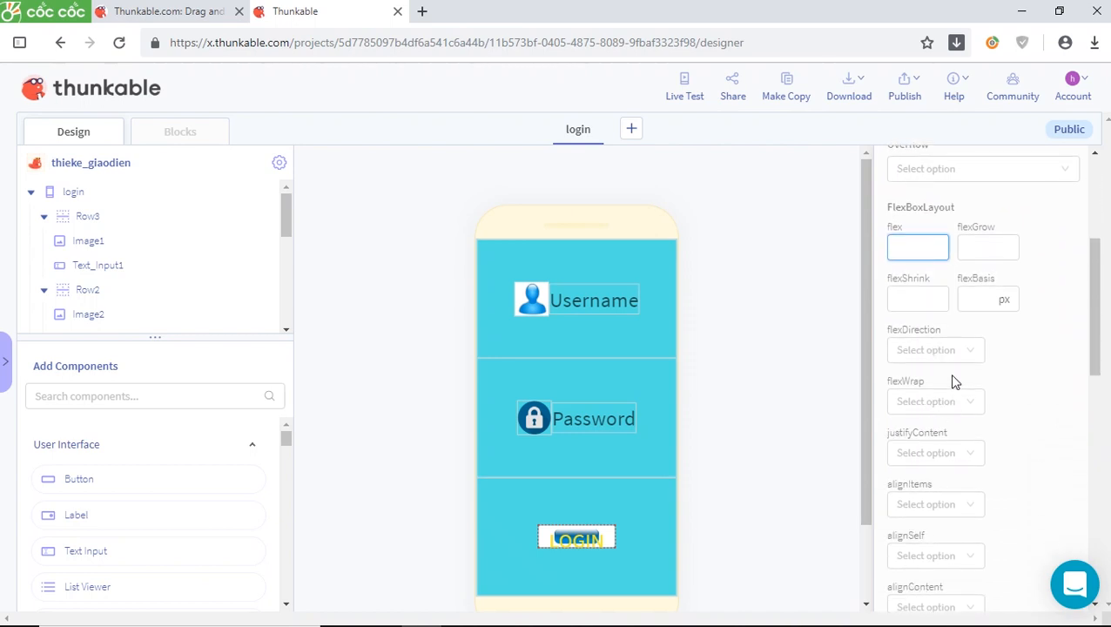
left_click(943, 351)
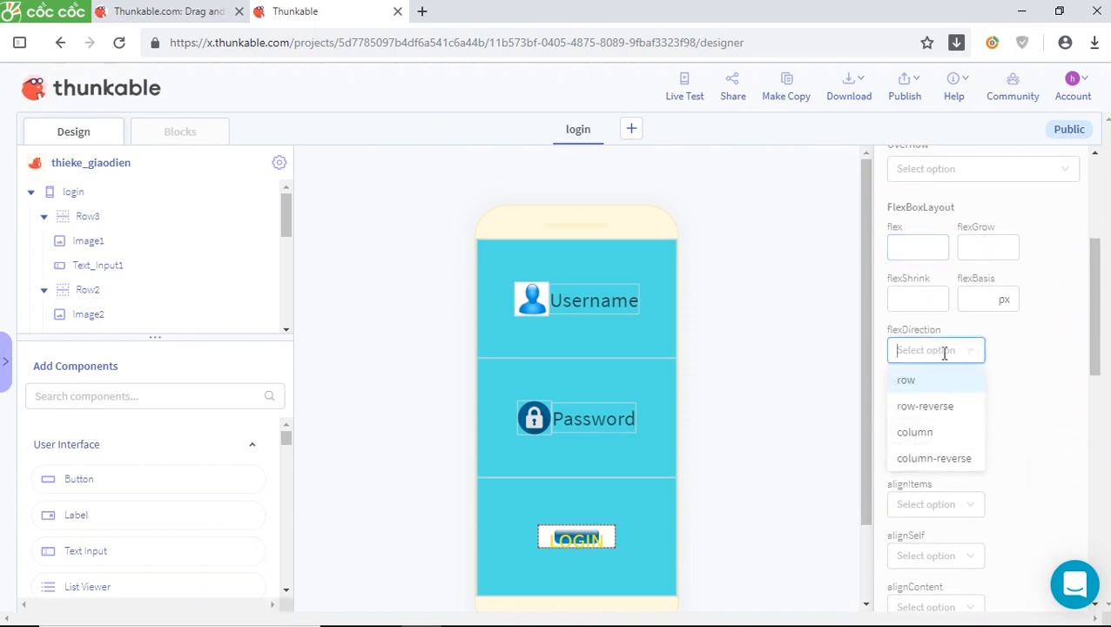
left_click(1018, 349)
scroll(1040, 419, "down", 3)
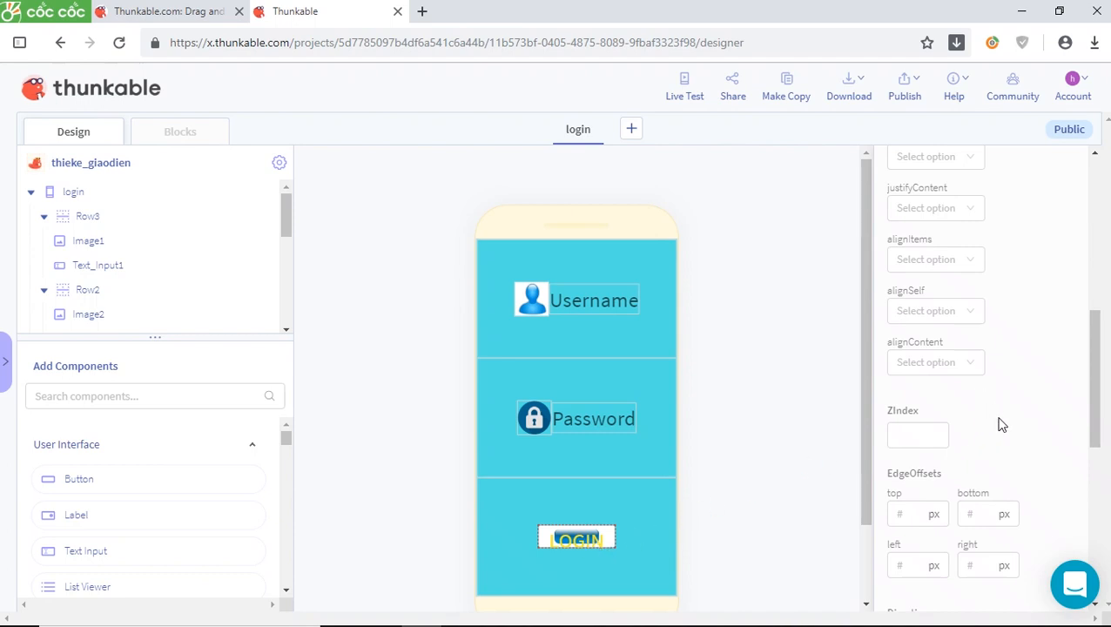
scroll(1001, 424, "down", 7)
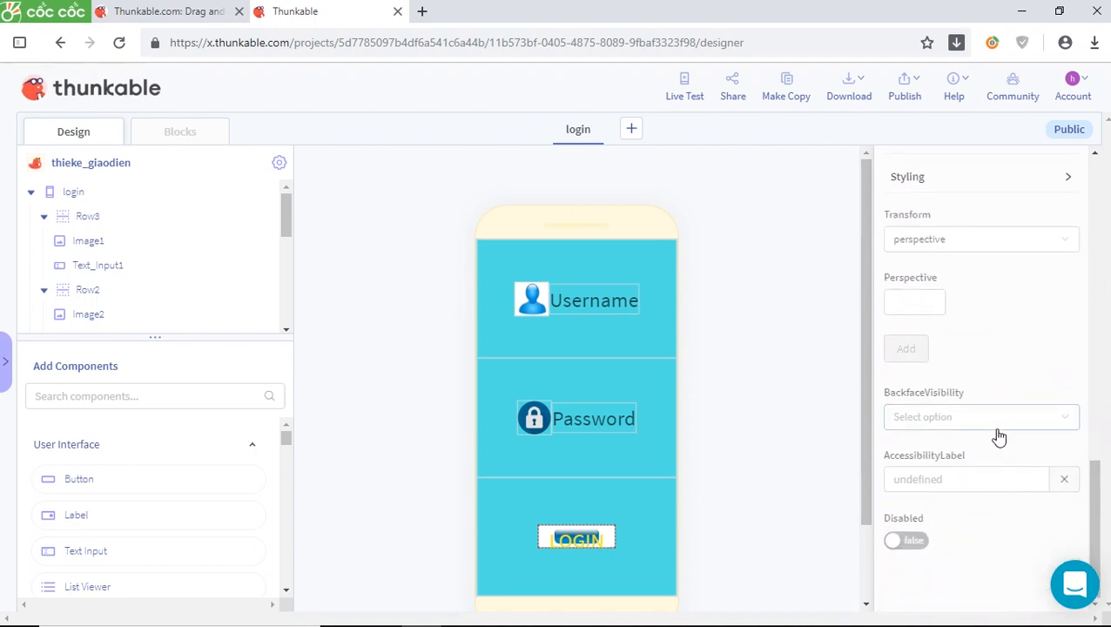
scroll(998, 435, "up", 4)
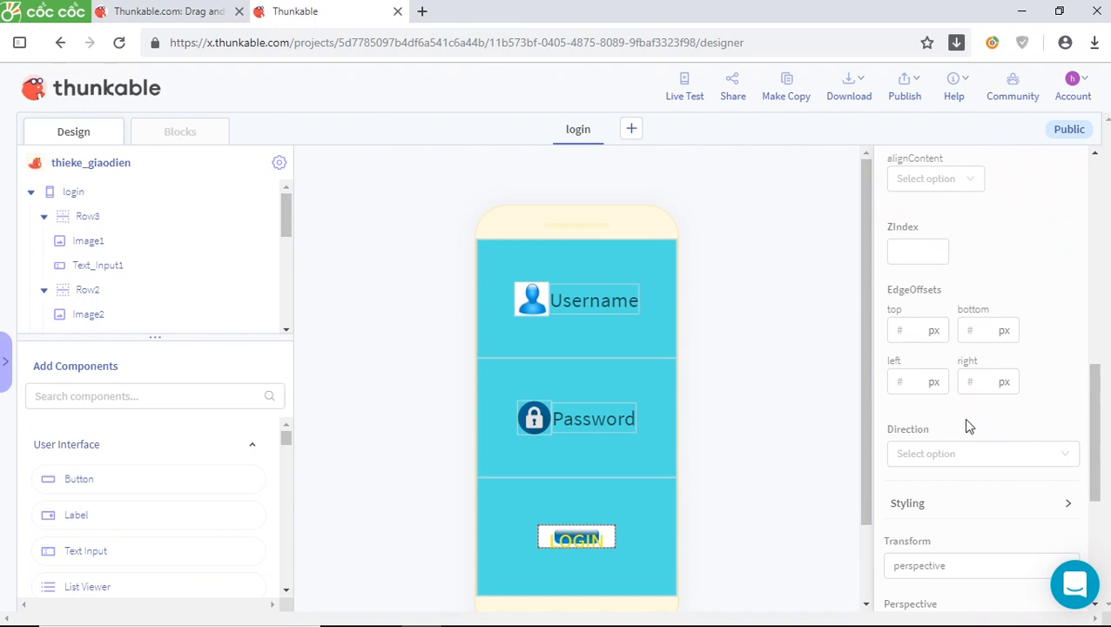
Try a width and height of 40 px in the LOGIN button's advanced sizing settings.
scroll(969, 426, "up", 5)
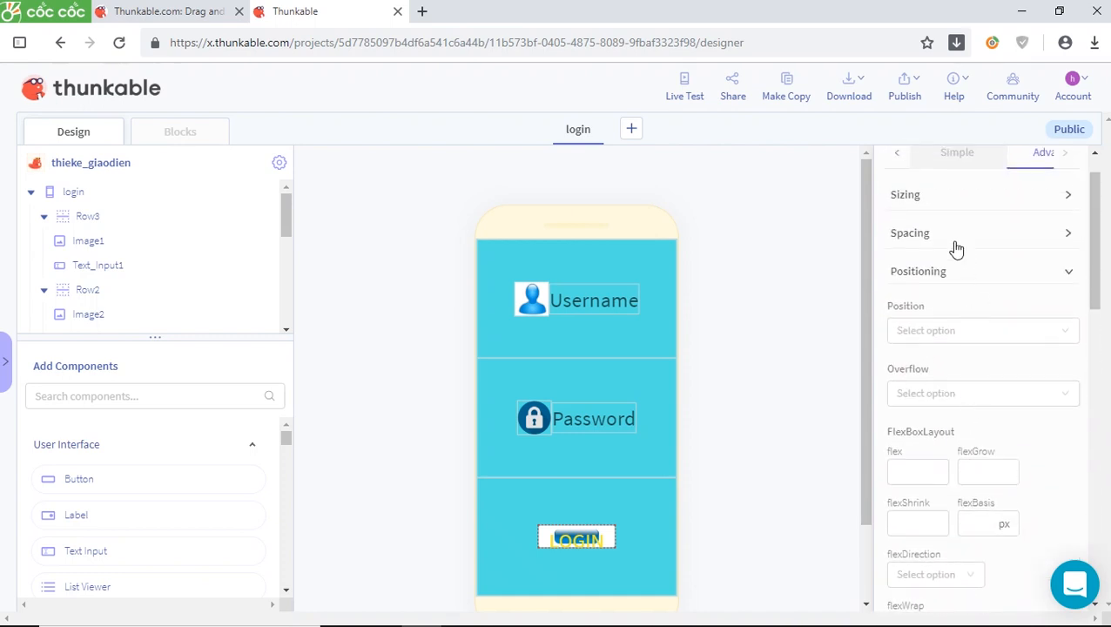
left_click(928, 204)
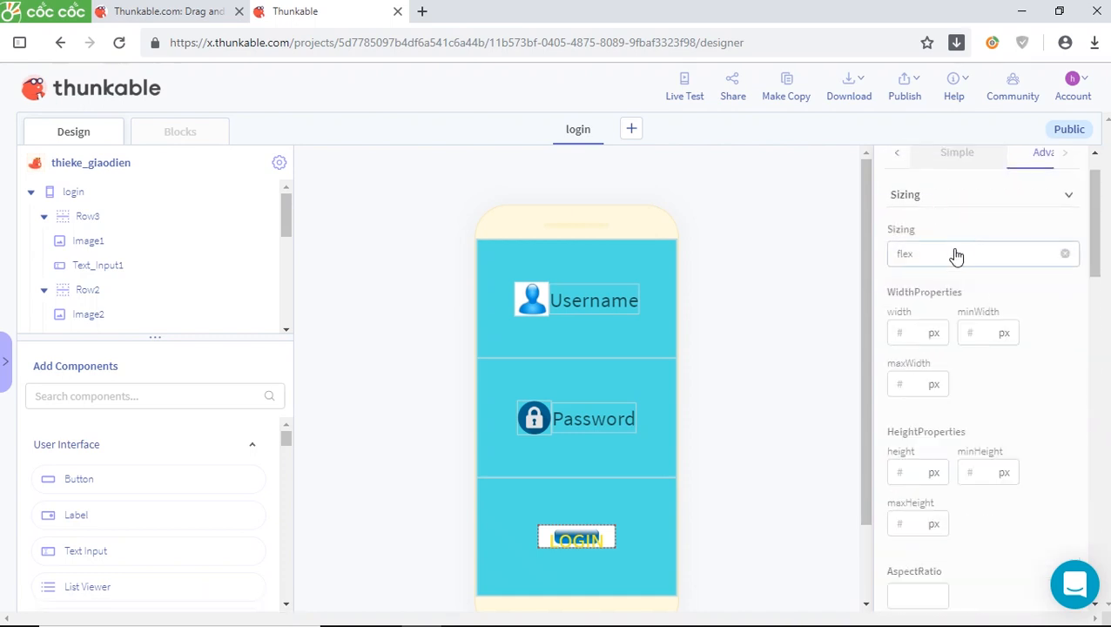
left_click(913, 330)
type("40")
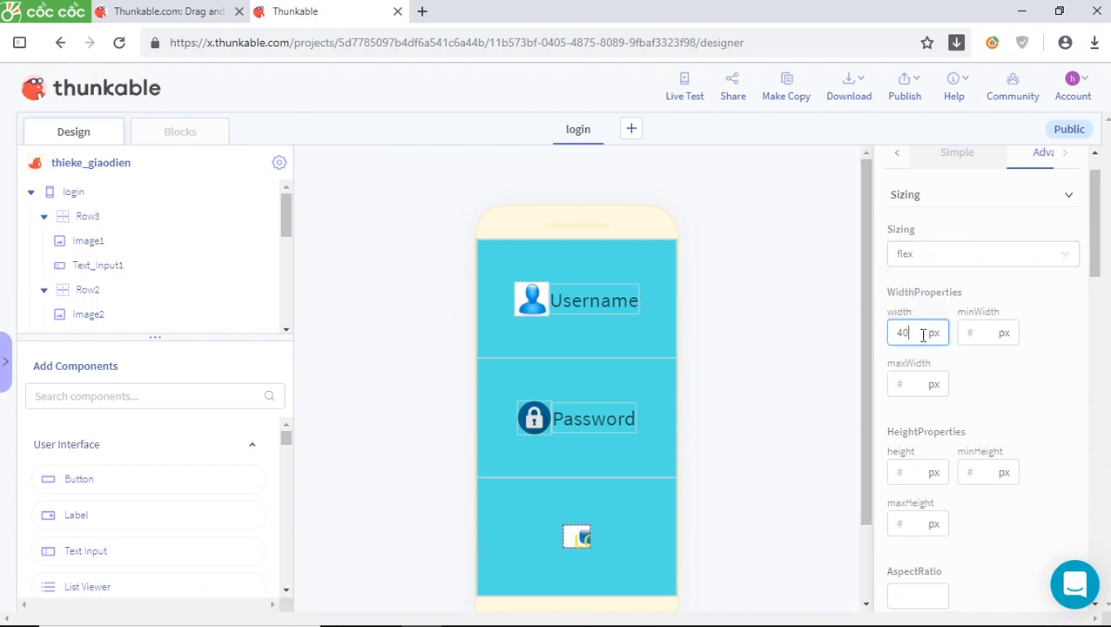
left_click(907, 333)
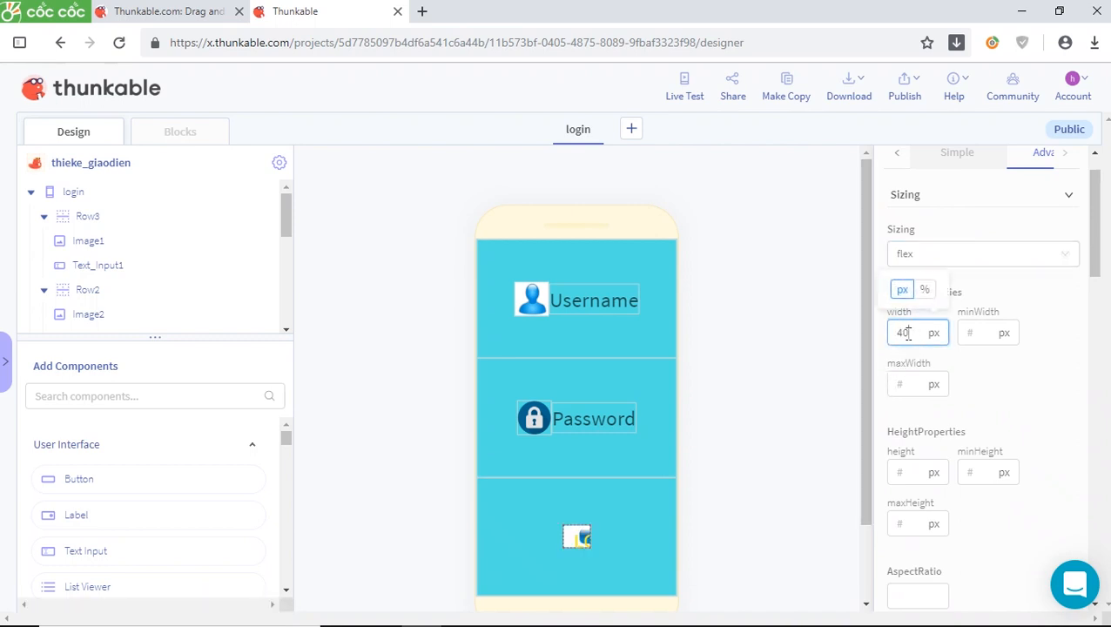
left_click(907, 471)
type("40")
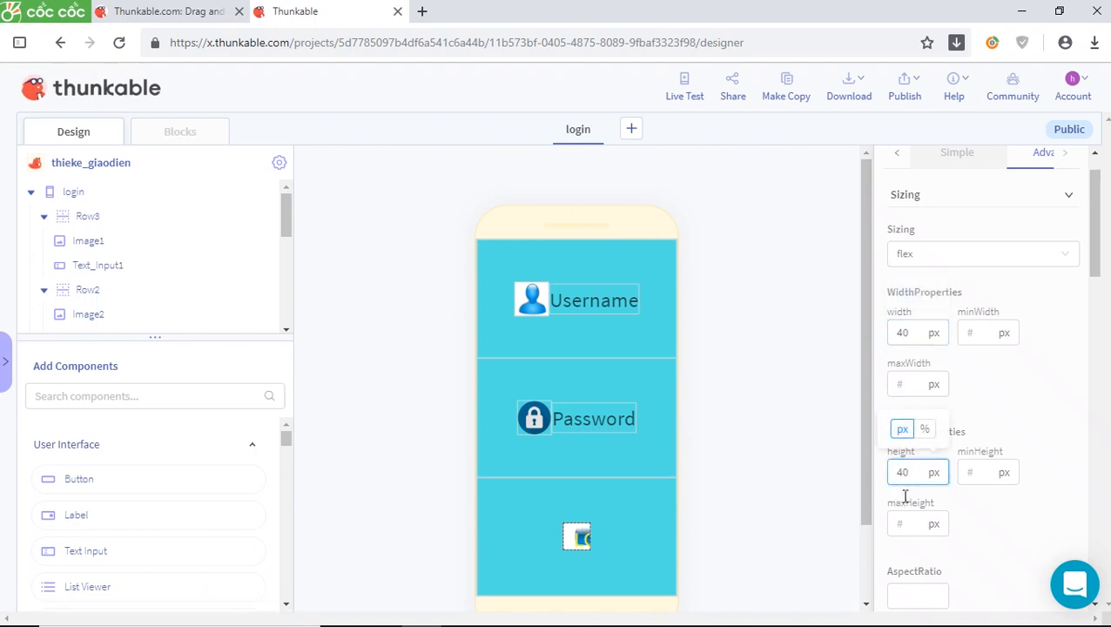
scroll(1004, 426, "down", 2)
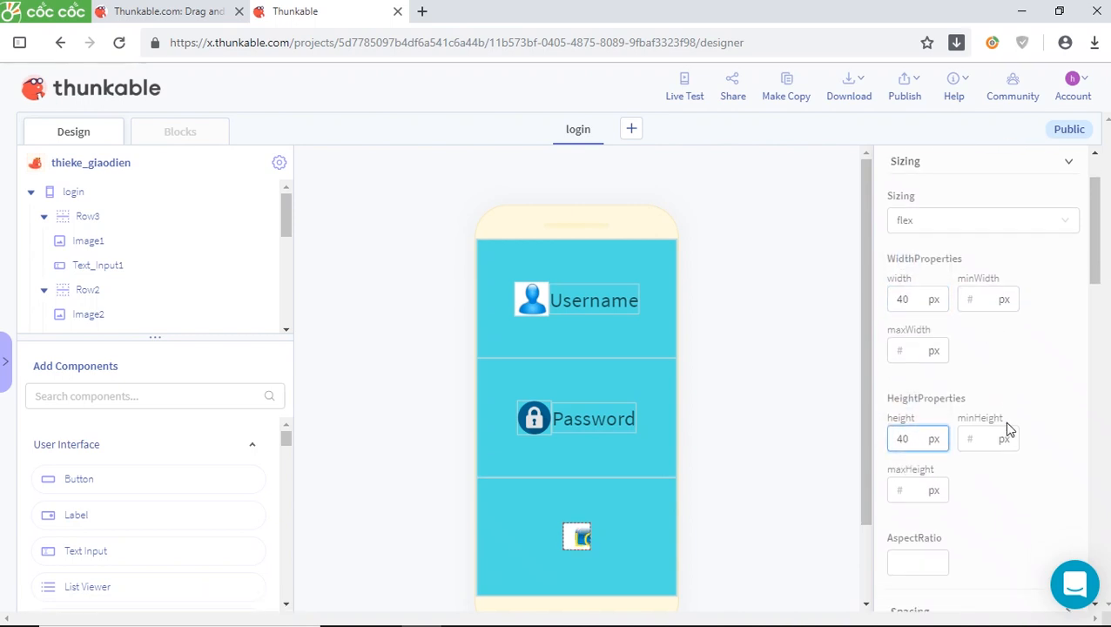
scroll(1004, 427, "up", 2)
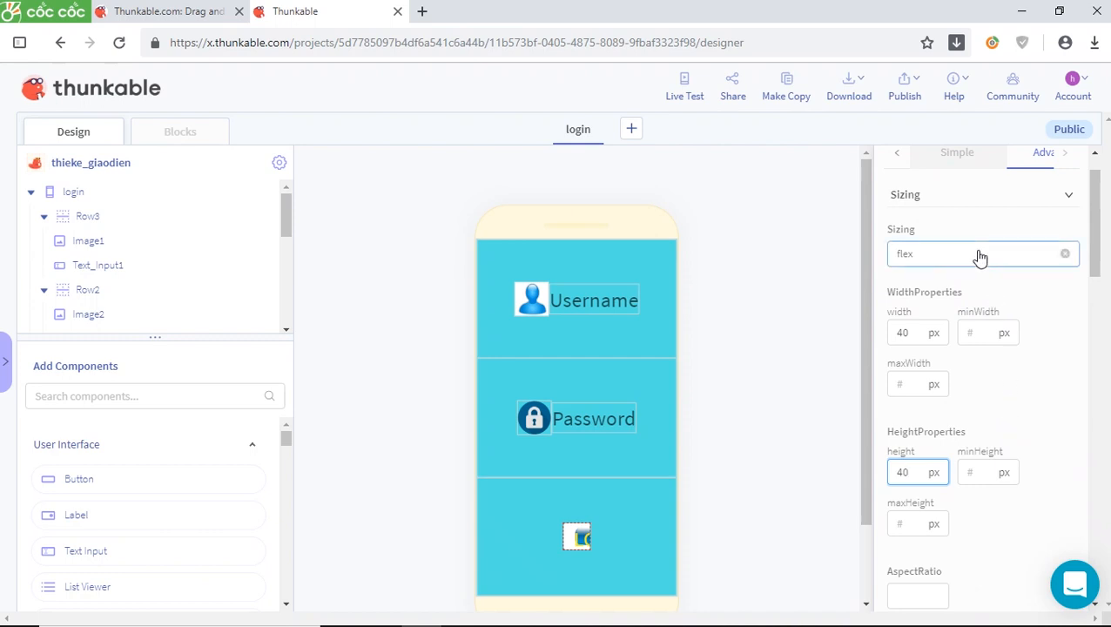
Set the LOGIN button's width and height to 200 px each in its advanced sizing settings.
left_click(917, 337)
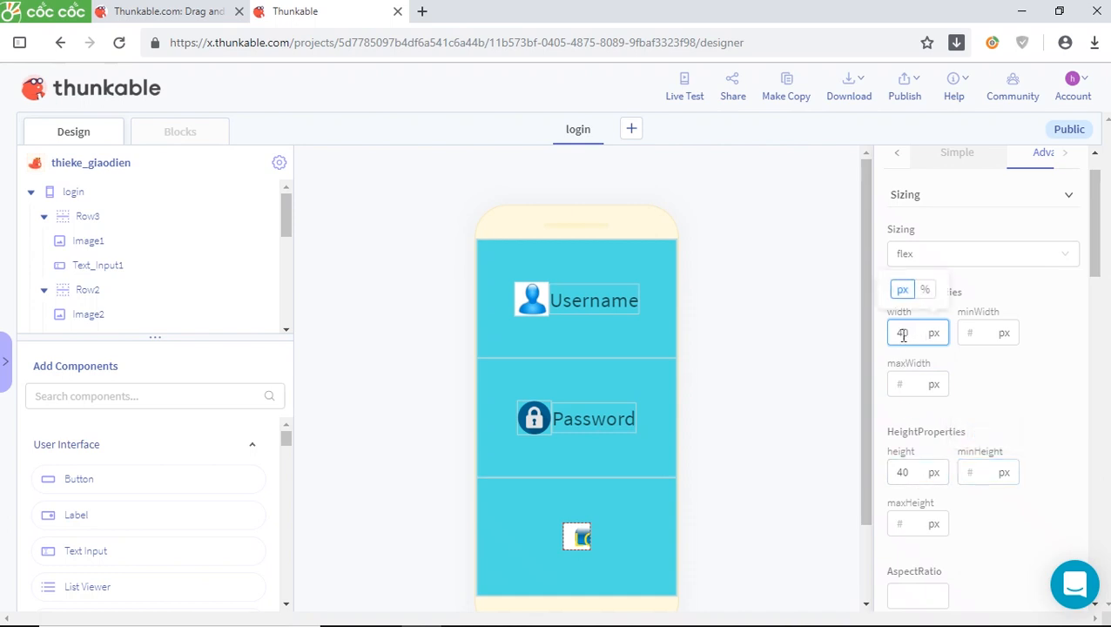
key("BackSpace")
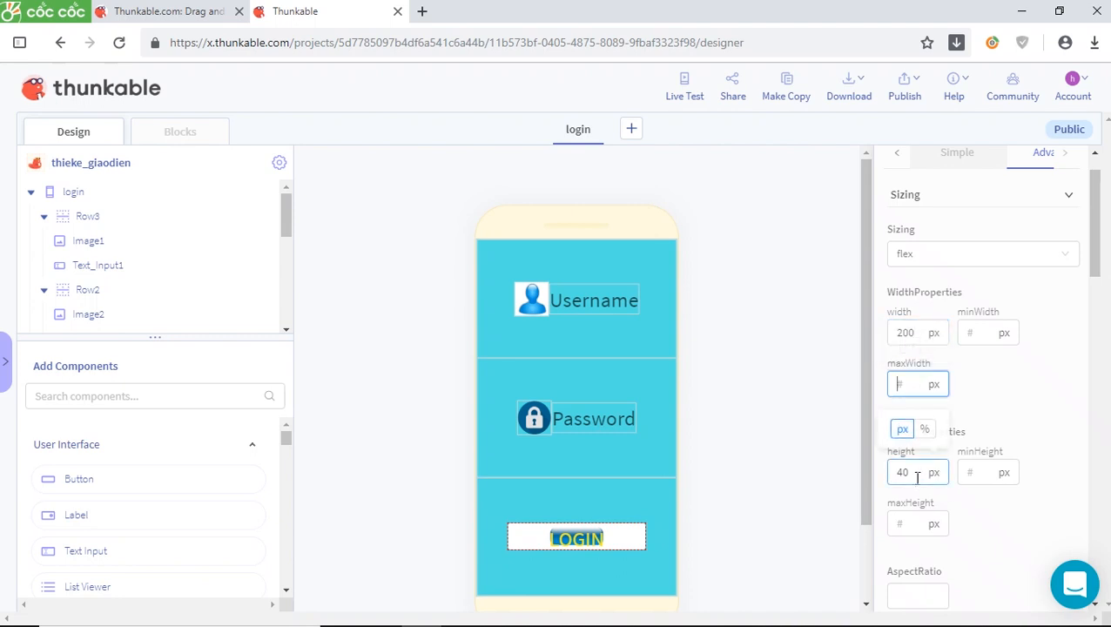
left_click_drag(912, 473, 897, 475)
type("200")
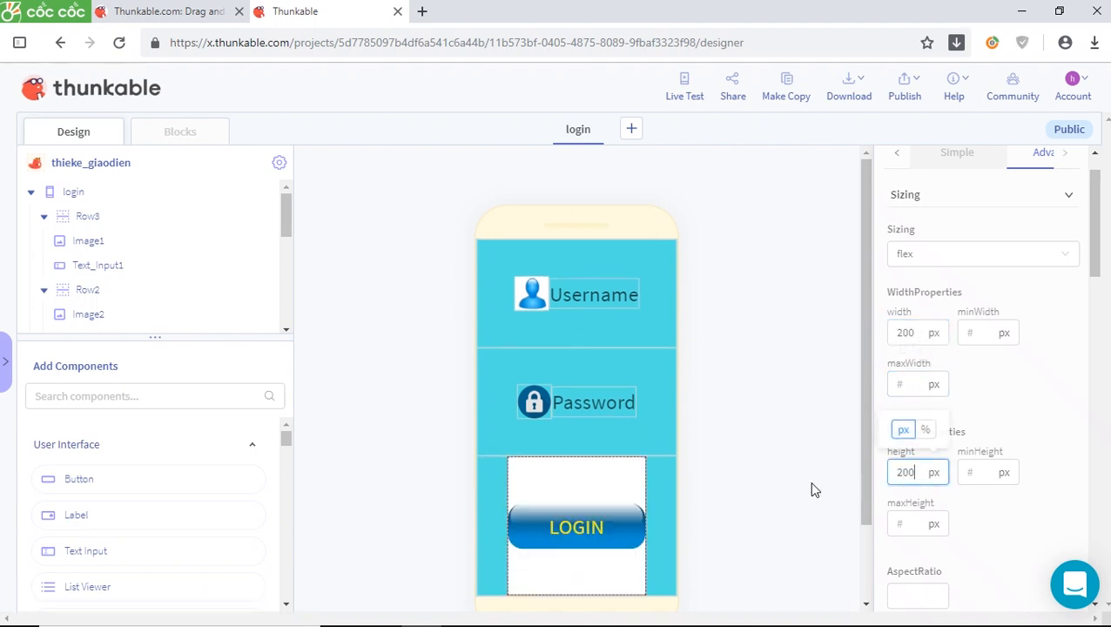
left_click(780, 482)
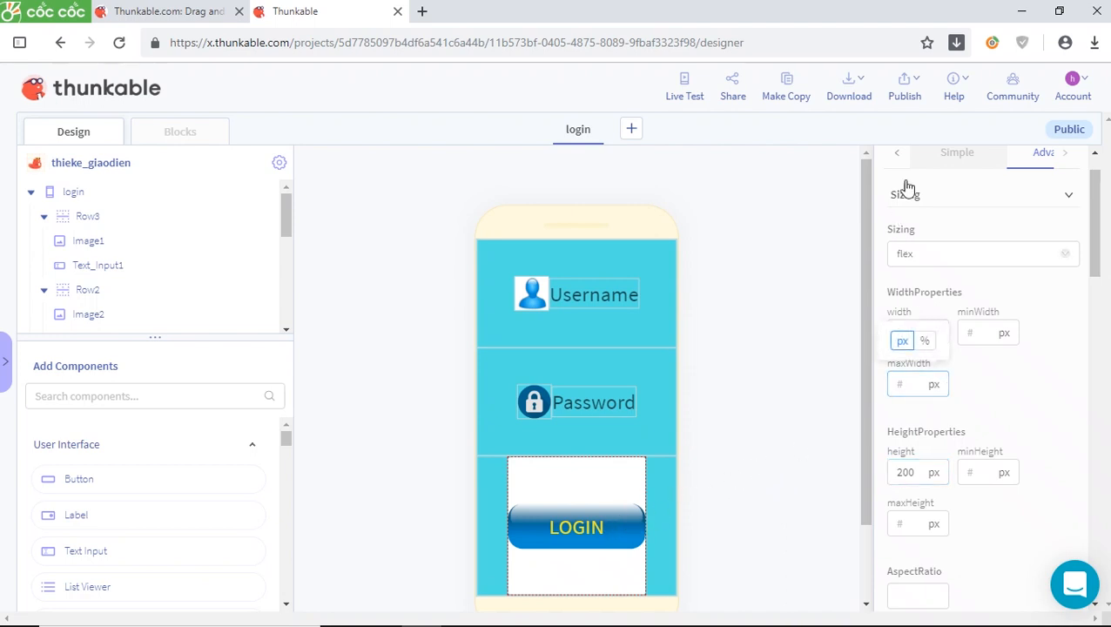
Make the LOGIN button's background color transparent, rgba(0, 0, 0, 0), in its simple properties.
left_click(930, 156)
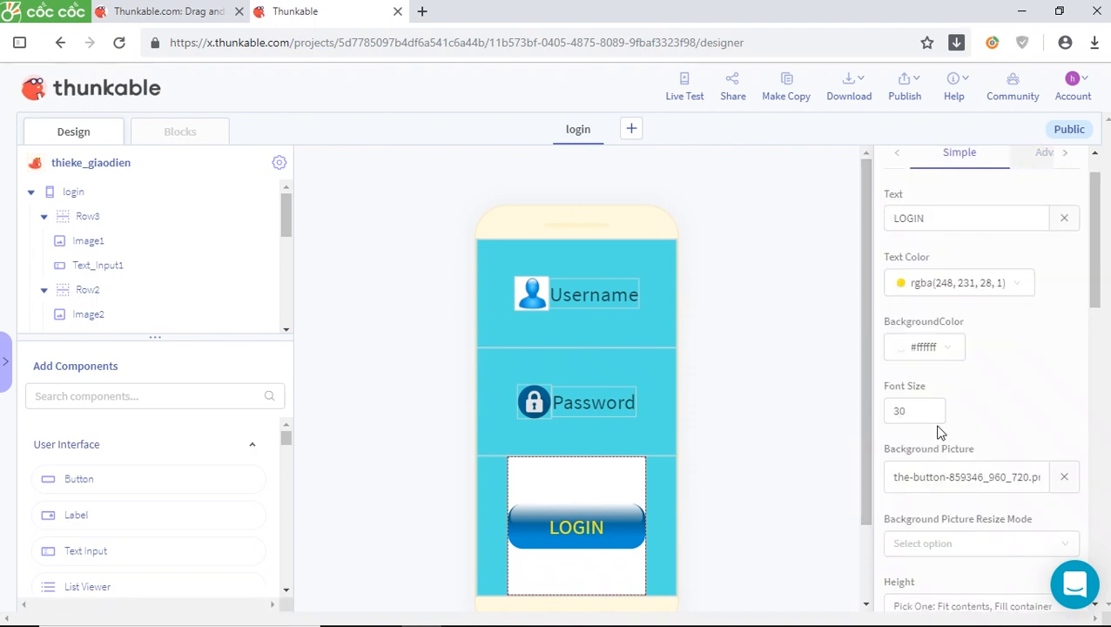
scroll(938, 392, "down", 1)
scroll(940, 287, "up", 1)
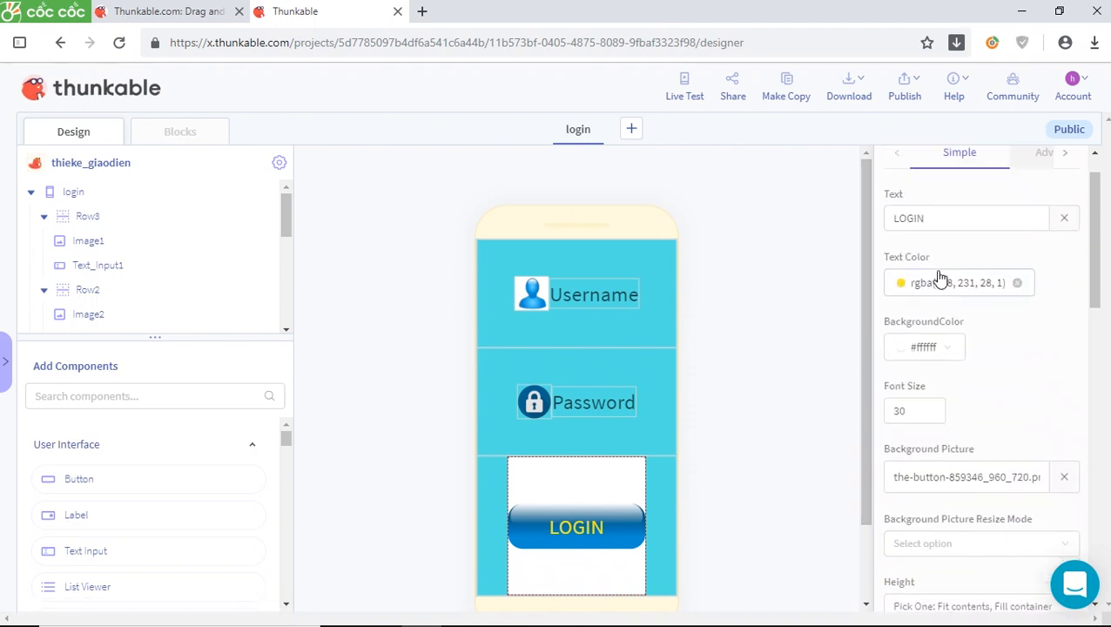
left_click(942, 346)
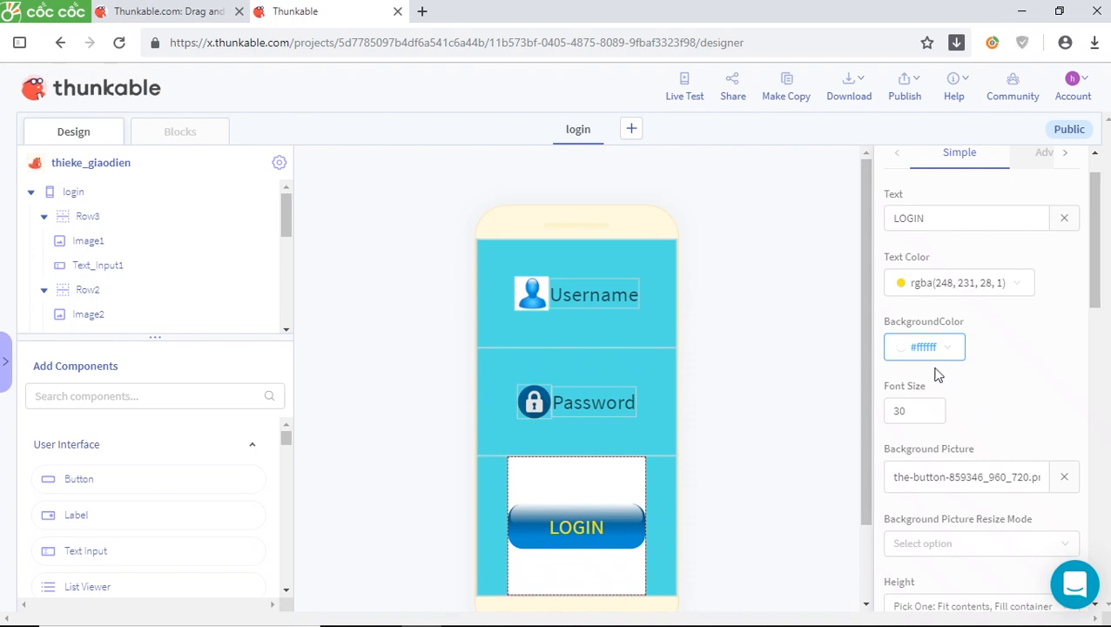
left_click(939, 348)
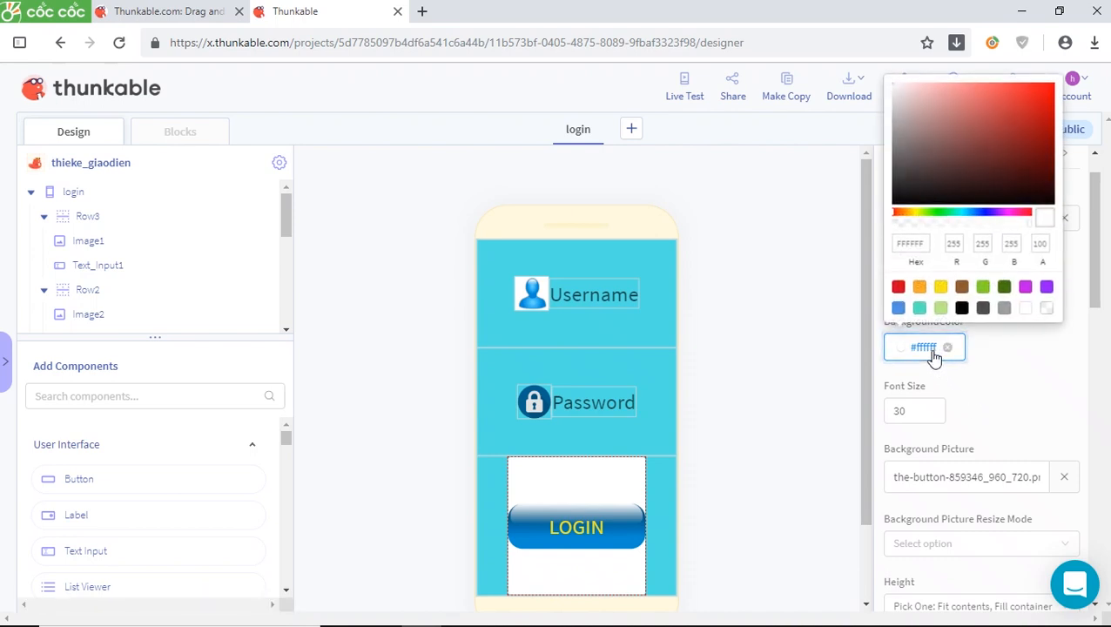
left_click(1047, 308)
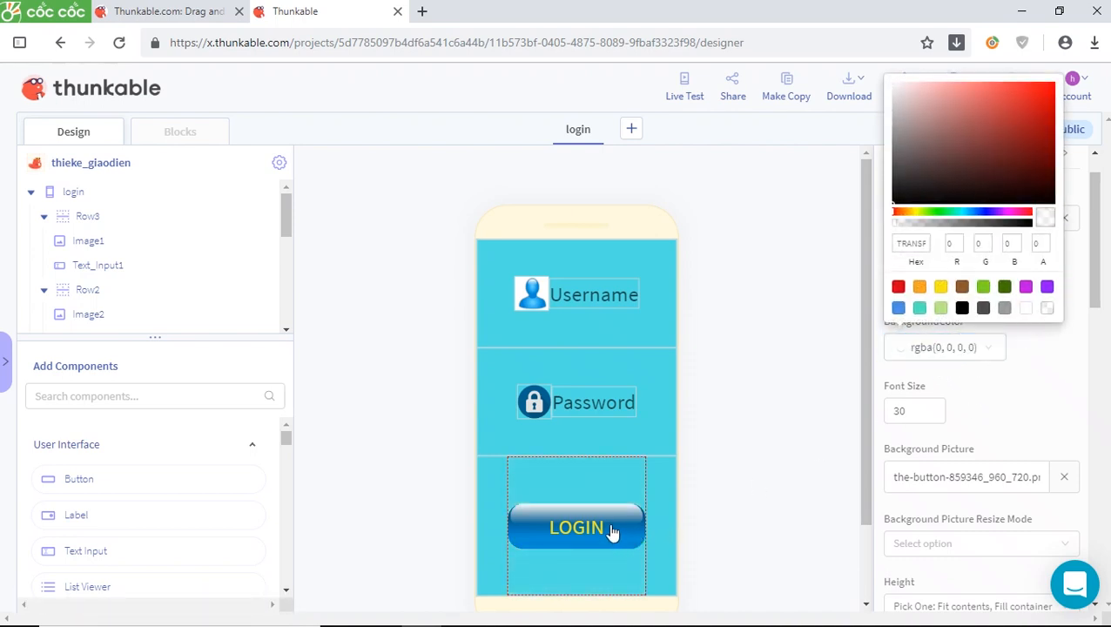
left_click(728, 477)
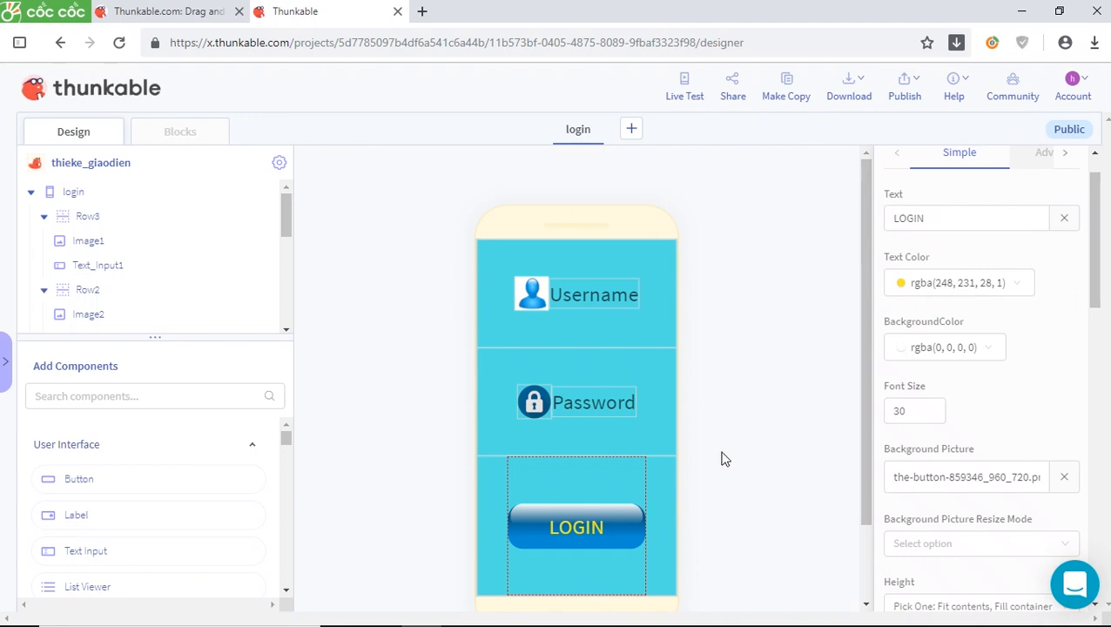
Give the Username text input a solid white border, rgba(255, 255, 255, 1), with a border width of 1.
left_click(587, 301)
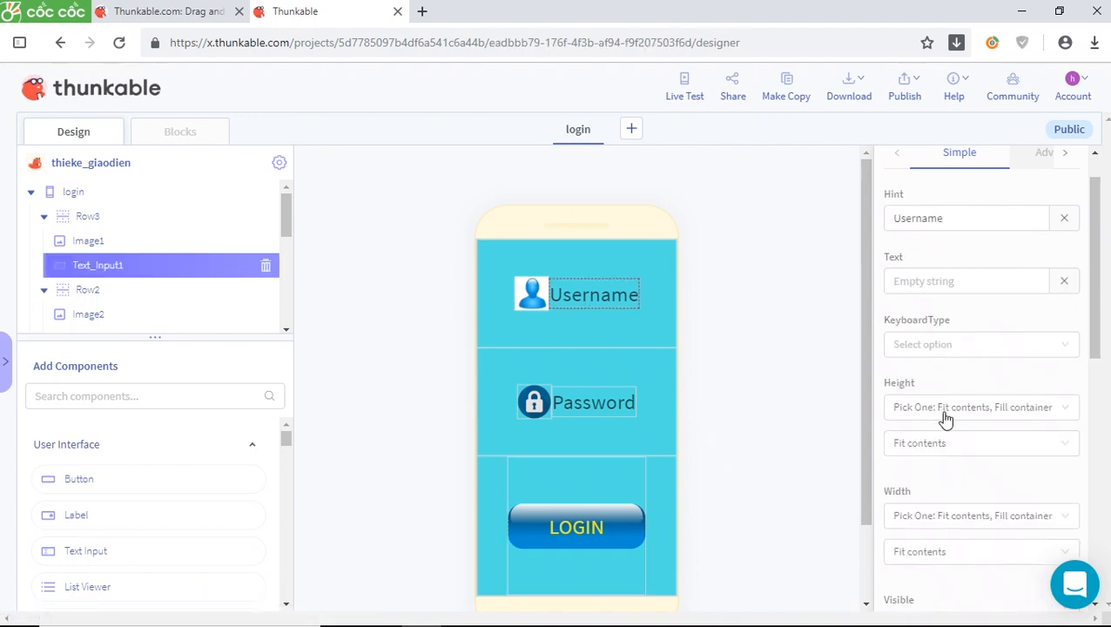
scroll(969, 475, "down", 8)
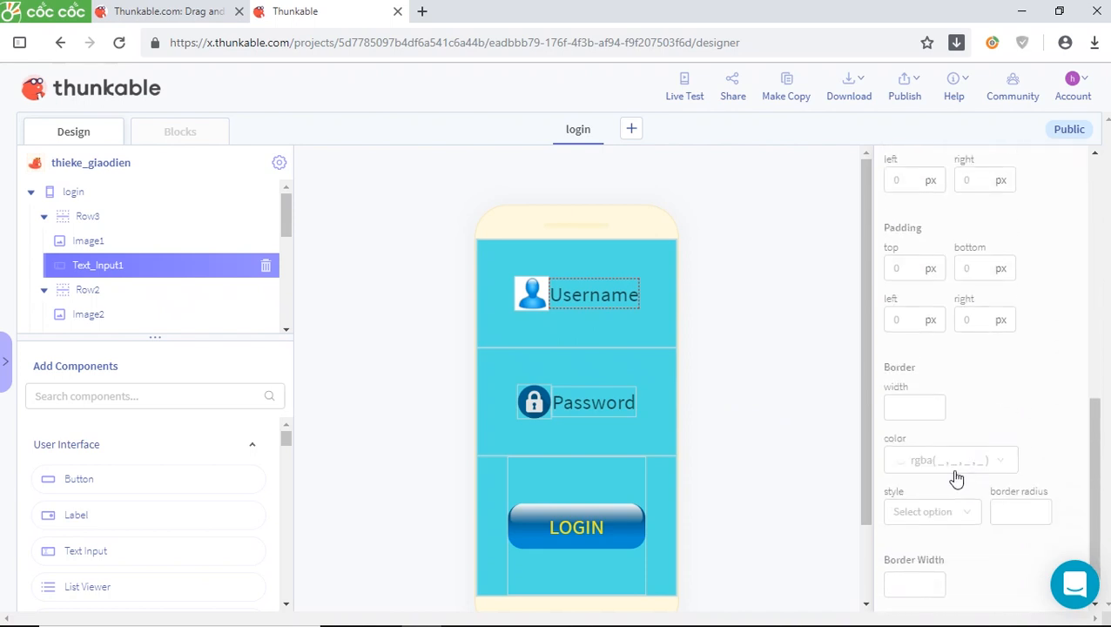
left_click(917, 409)
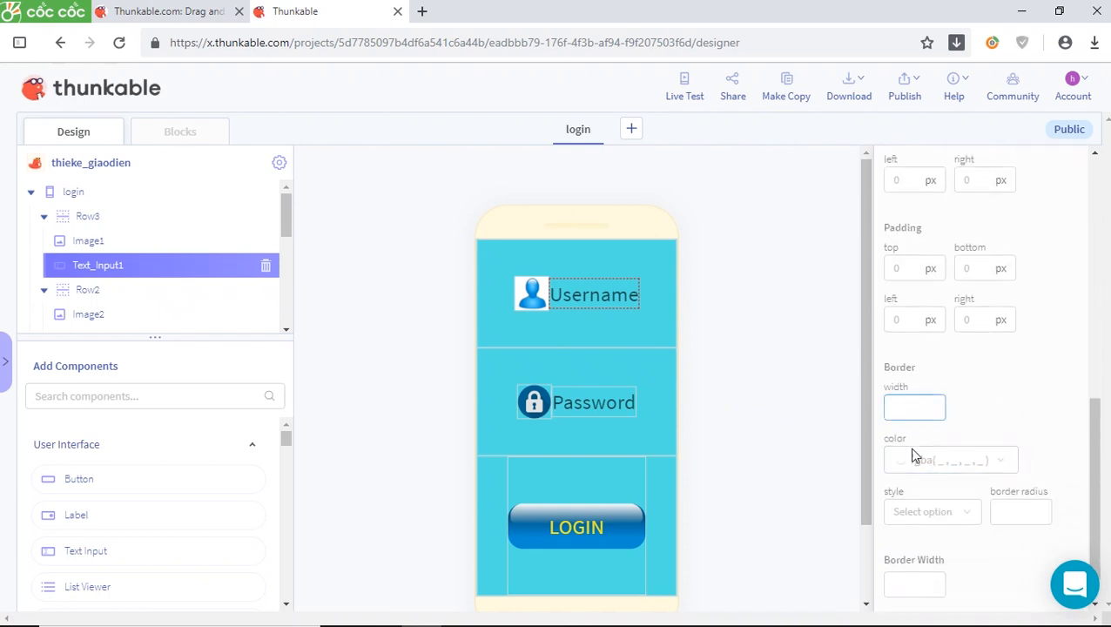
left_click(913, 514)
left_click(905, 541)
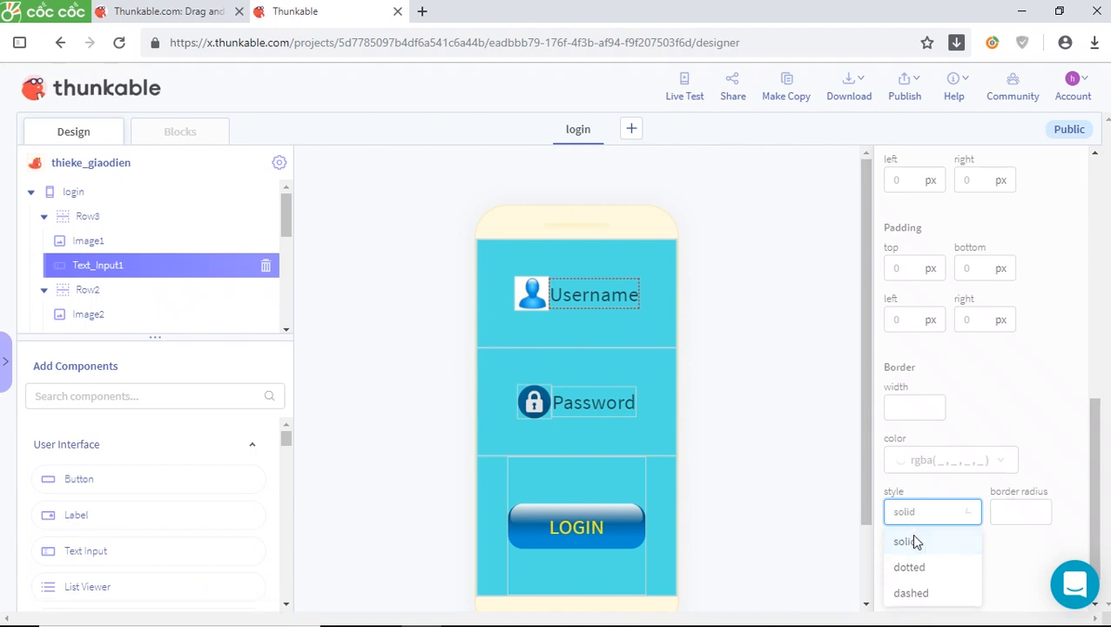
left_click(932, 471)
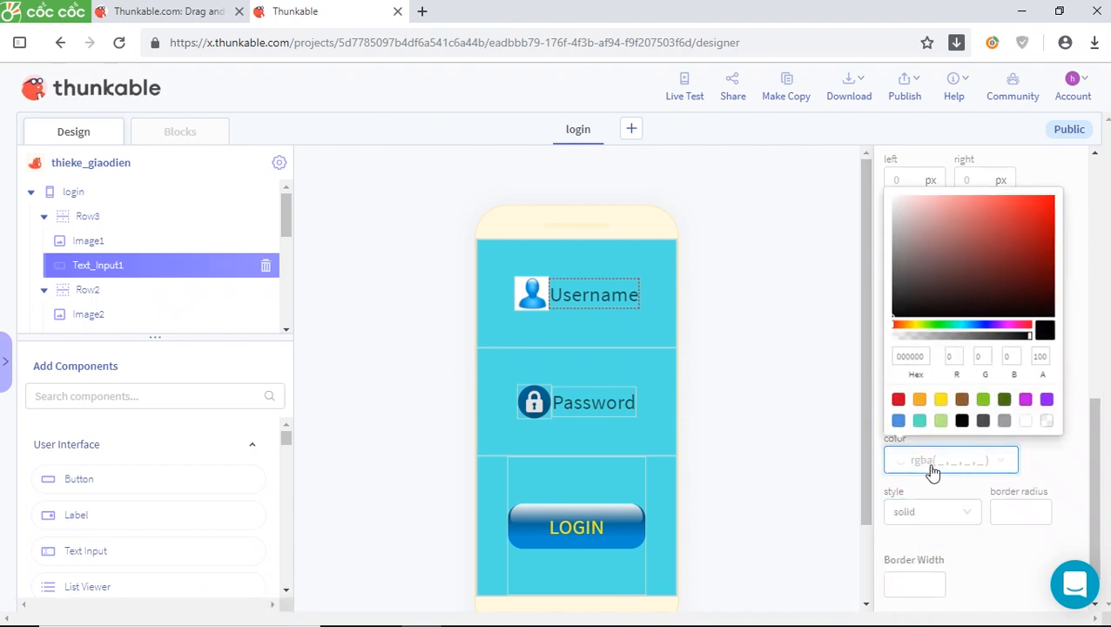
left_click(1028, 424)
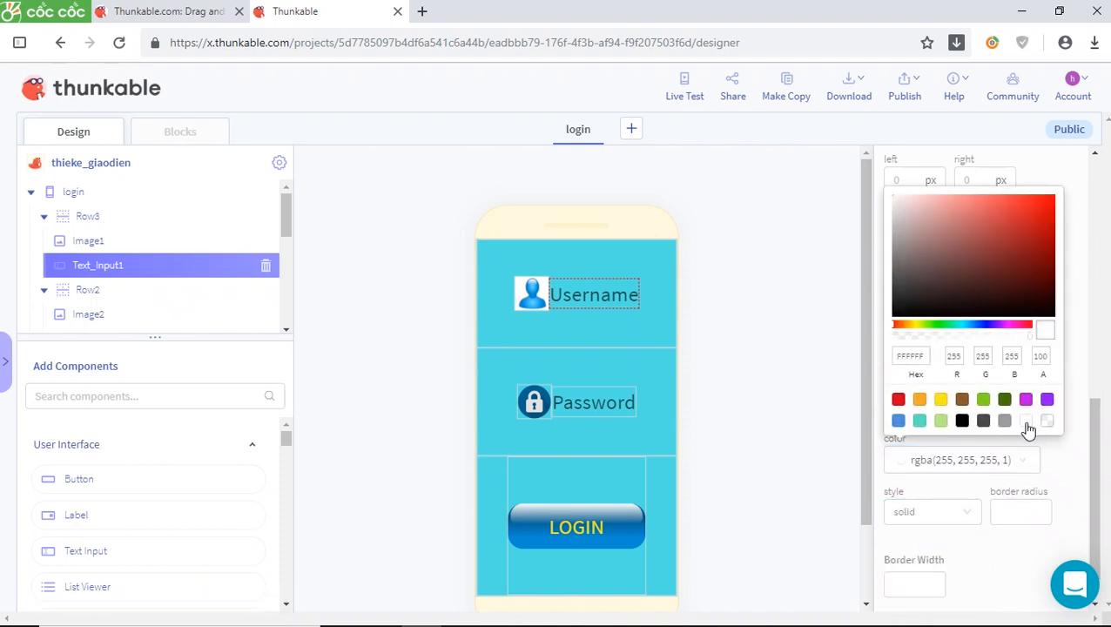
left_click(916, 586)
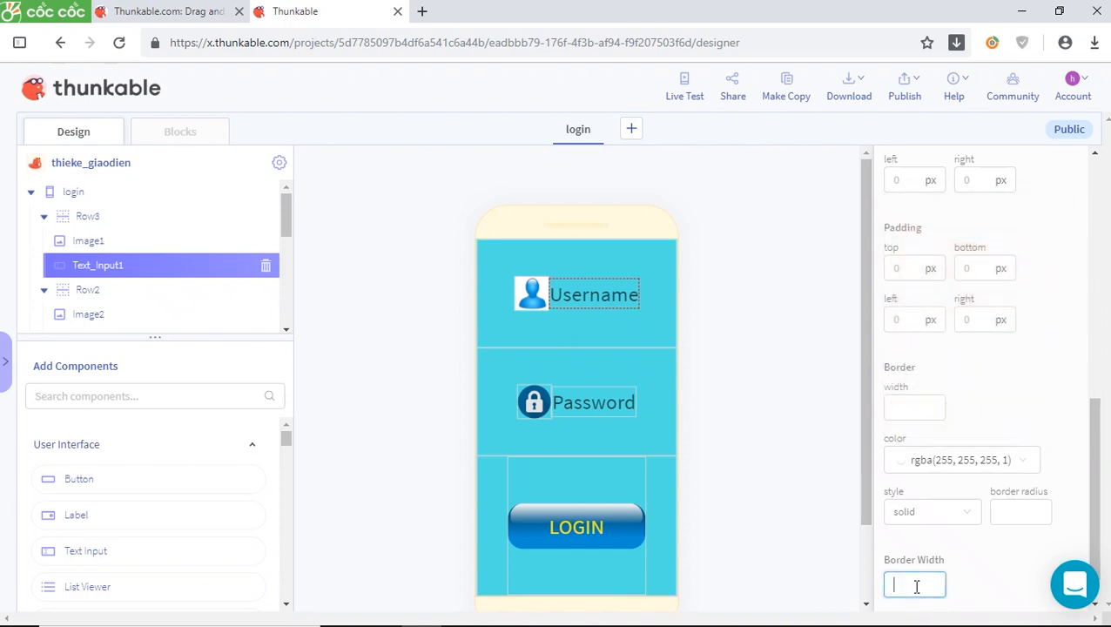
type("1")
left_click(799, 527)
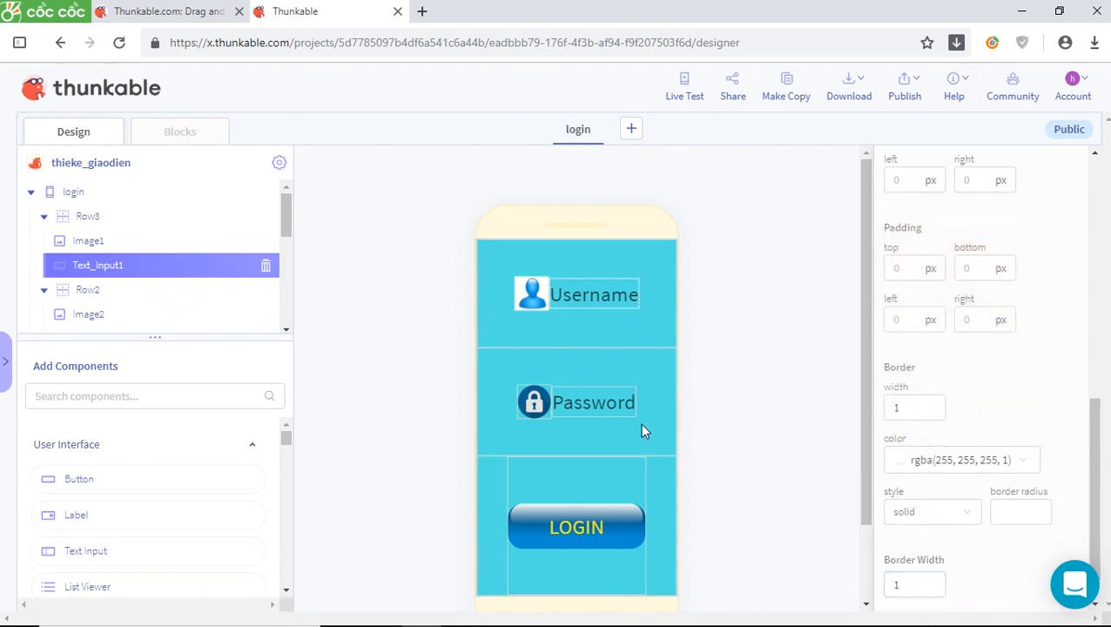
Give the Password text input a solid white border, rgba(255, 255, 255, 1), with a border width of 1.
left_click(625, 415)
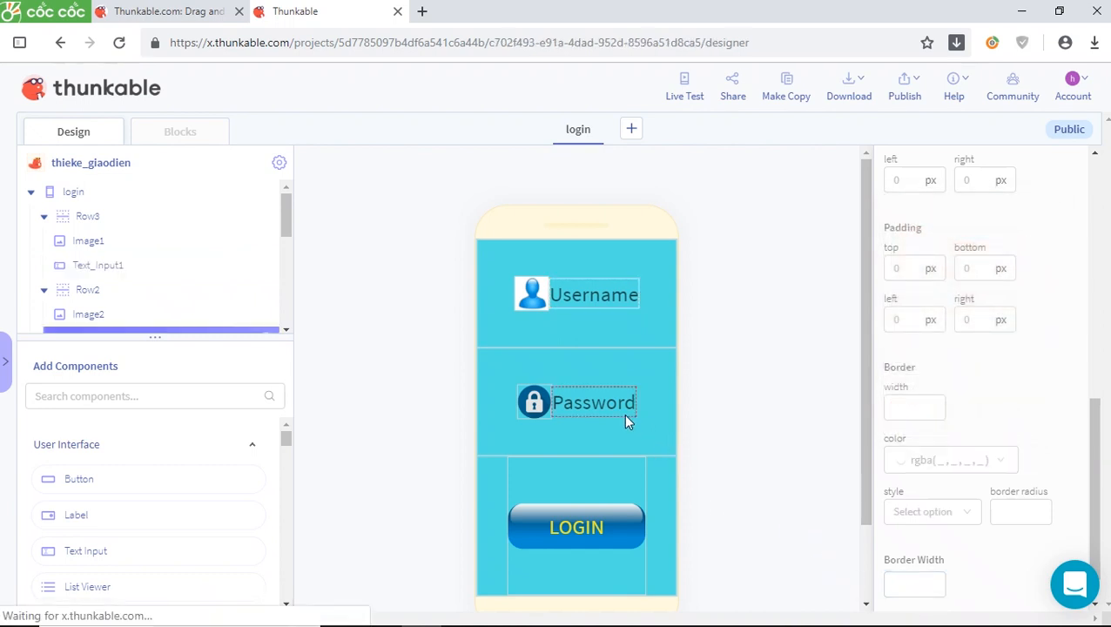
left_click(930, 462)
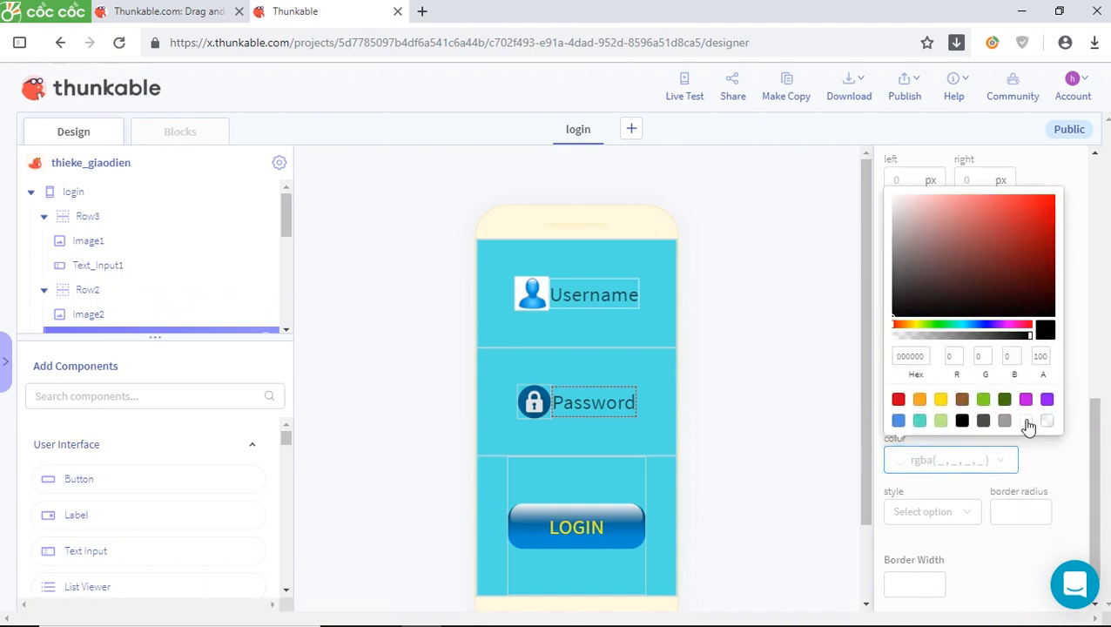
left_click(1045, 421)
left_click(949, 510)
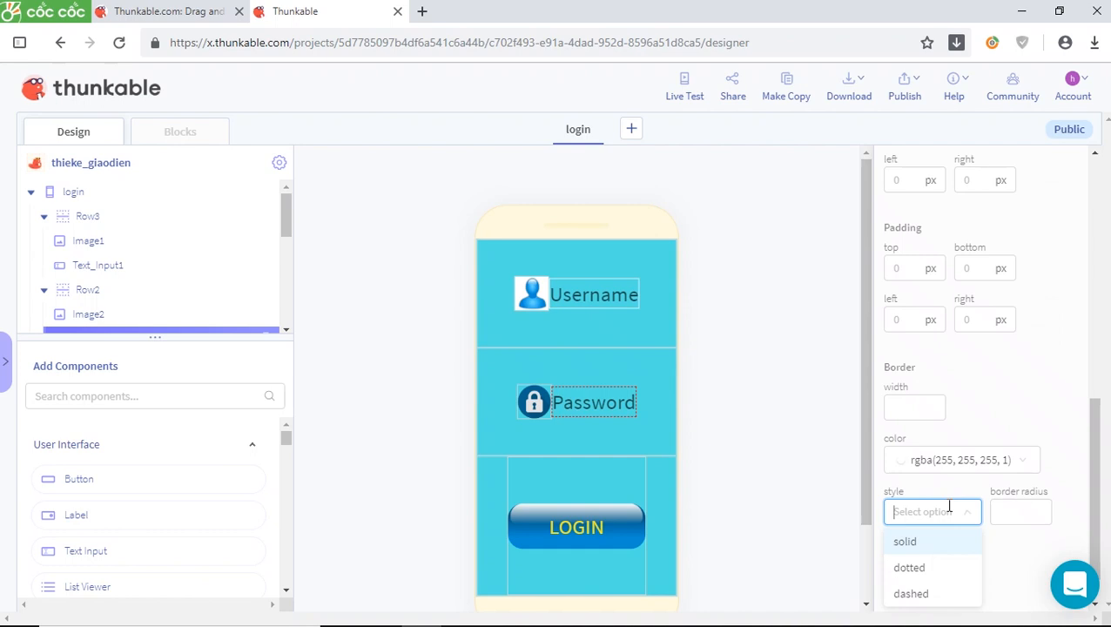
left_click(919, 541)
left_click(920, 585)
type("1")
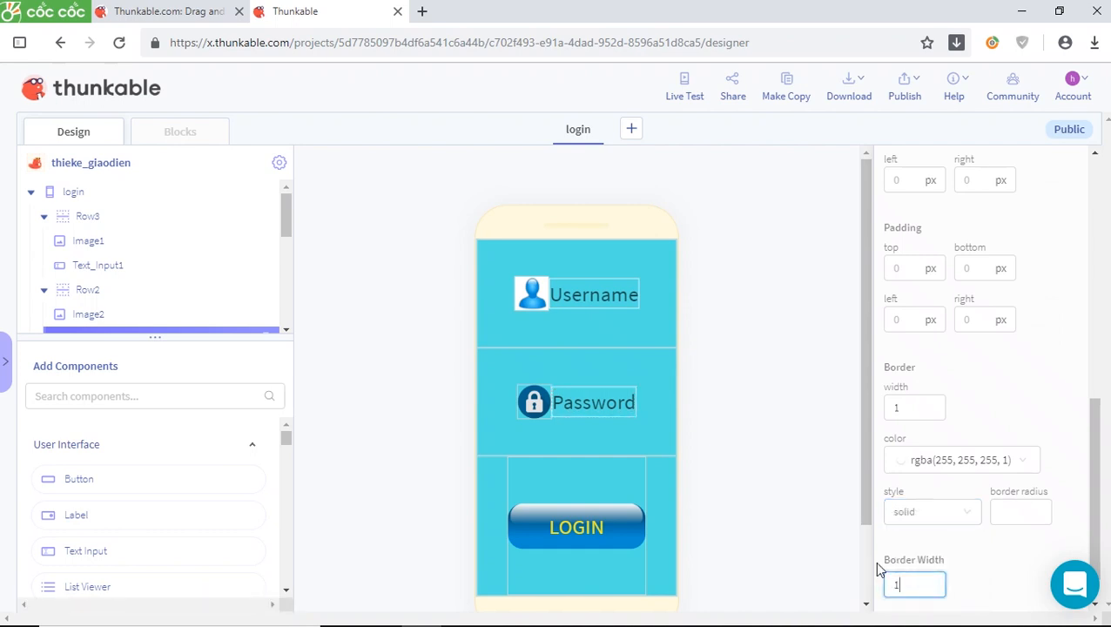
left_click(810, 520)
Set the right padding of the Username text input to 70 px.
left_click(556, 301)
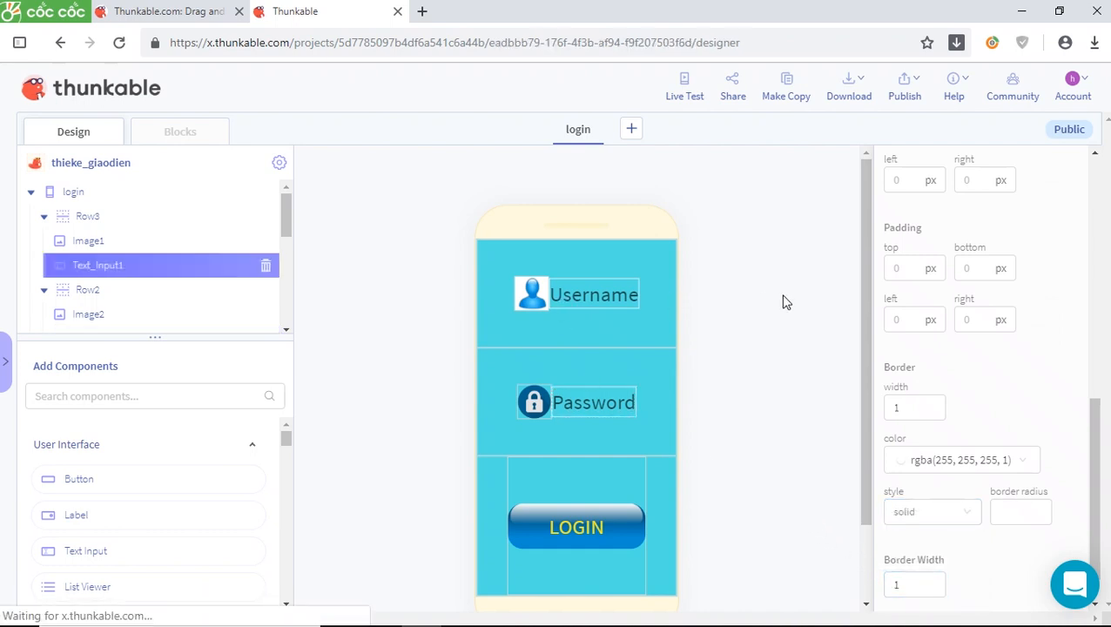
scroll(911, 352, "up", 1)
left_click(991, 400)
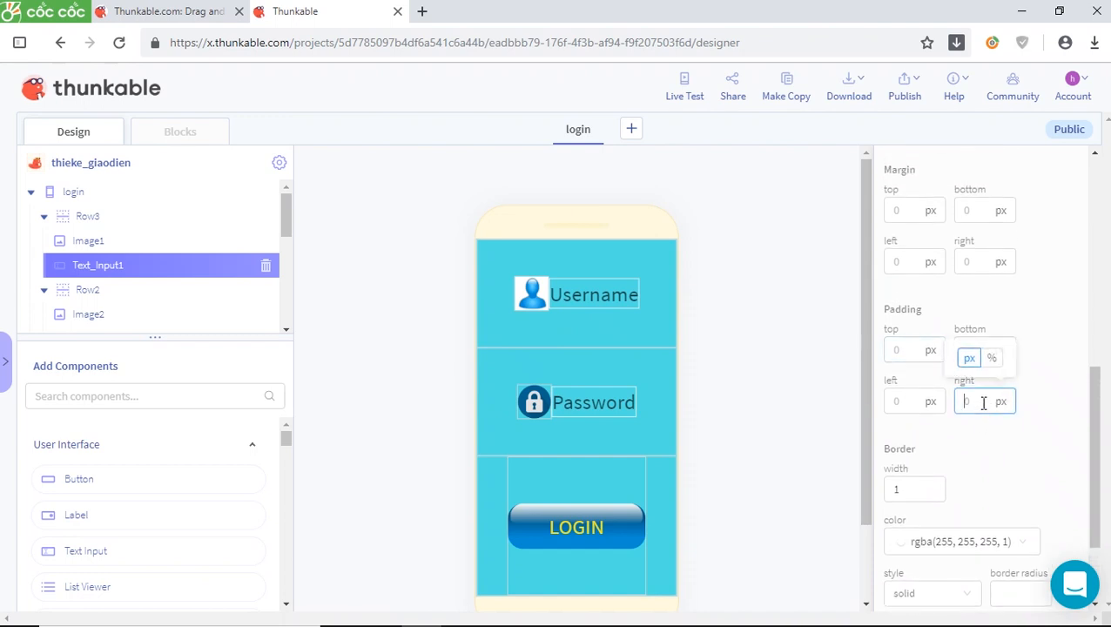
type("7")
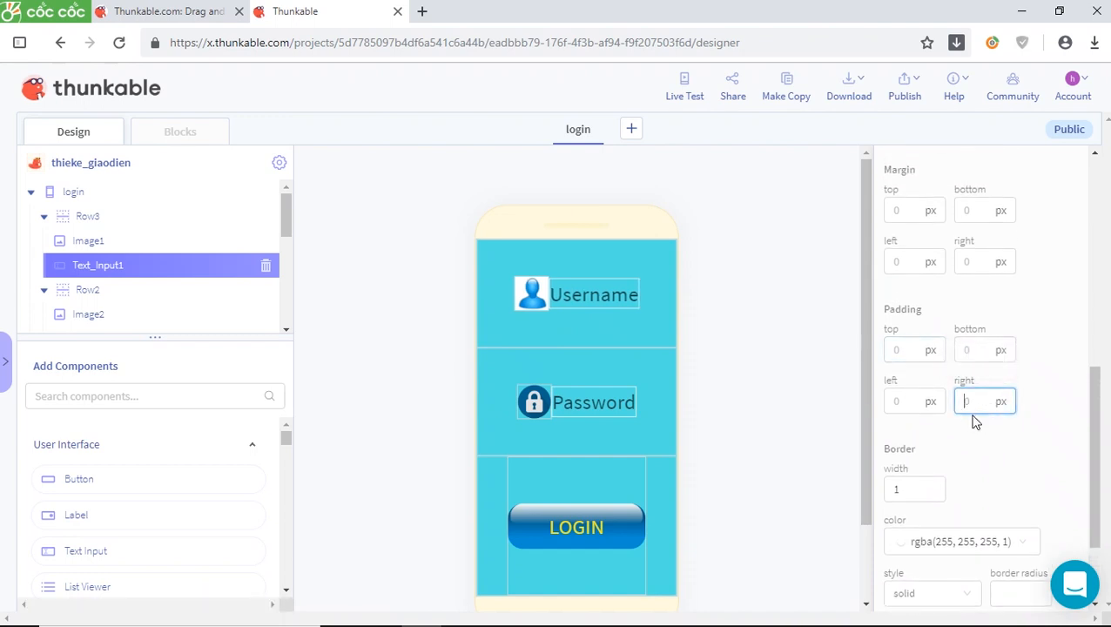
type("0")
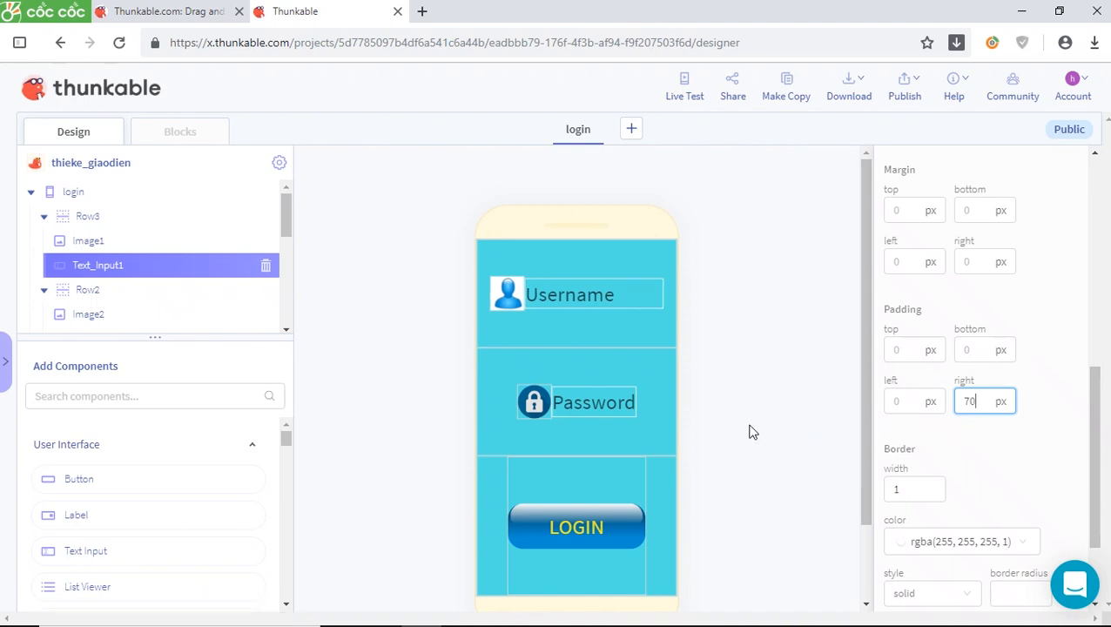
Set the right padding of the Password text input to 70 px.
left_click(585, 409)
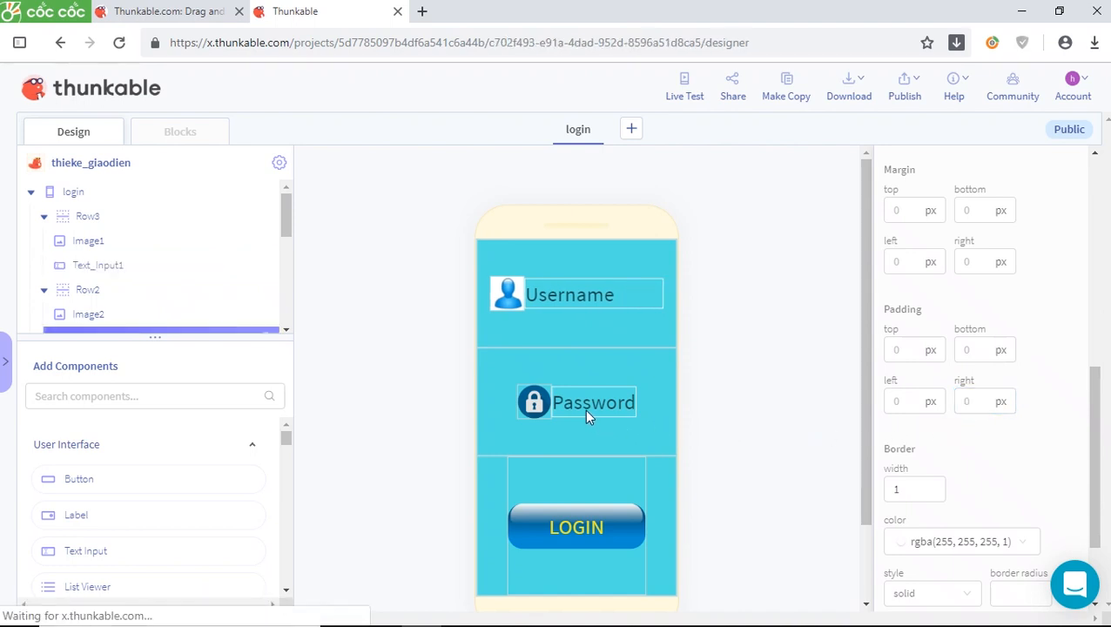
left_click(972, 403)
type("70")
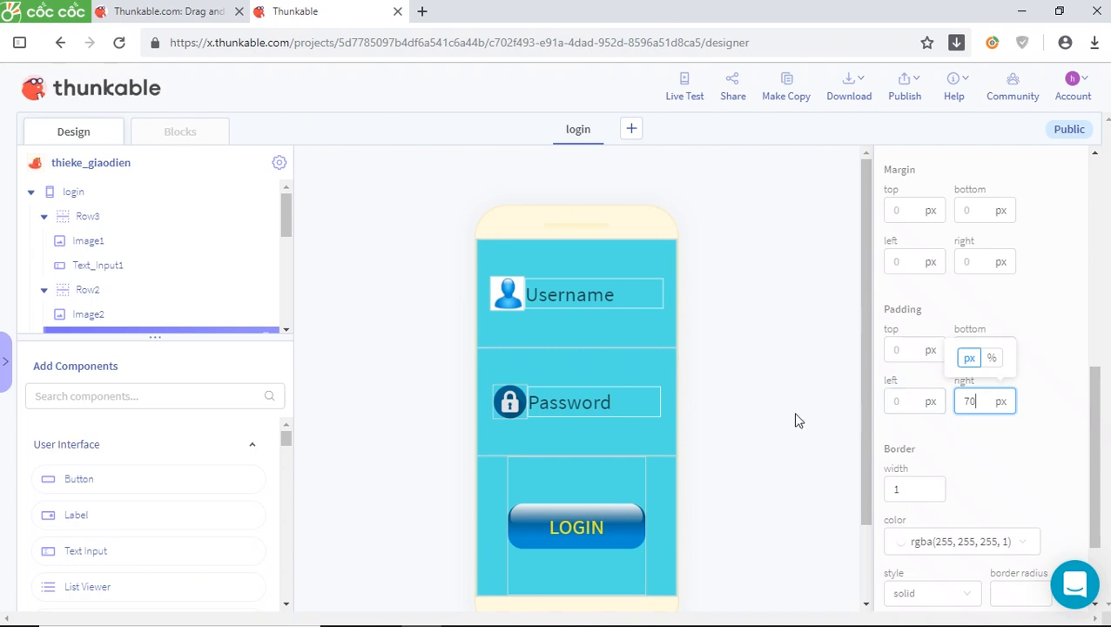
Set the Username text input's Text Align to center in its advanced text style settings.
left_click(772, 410)
left_click(607, 301)
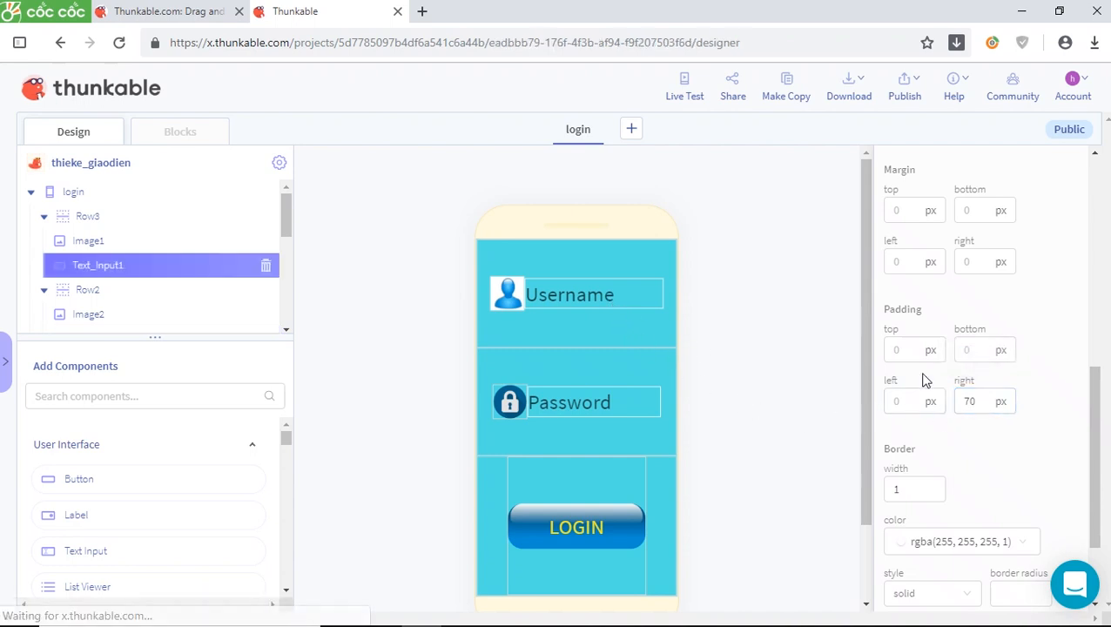
scroll(969, 366, "up", 3)
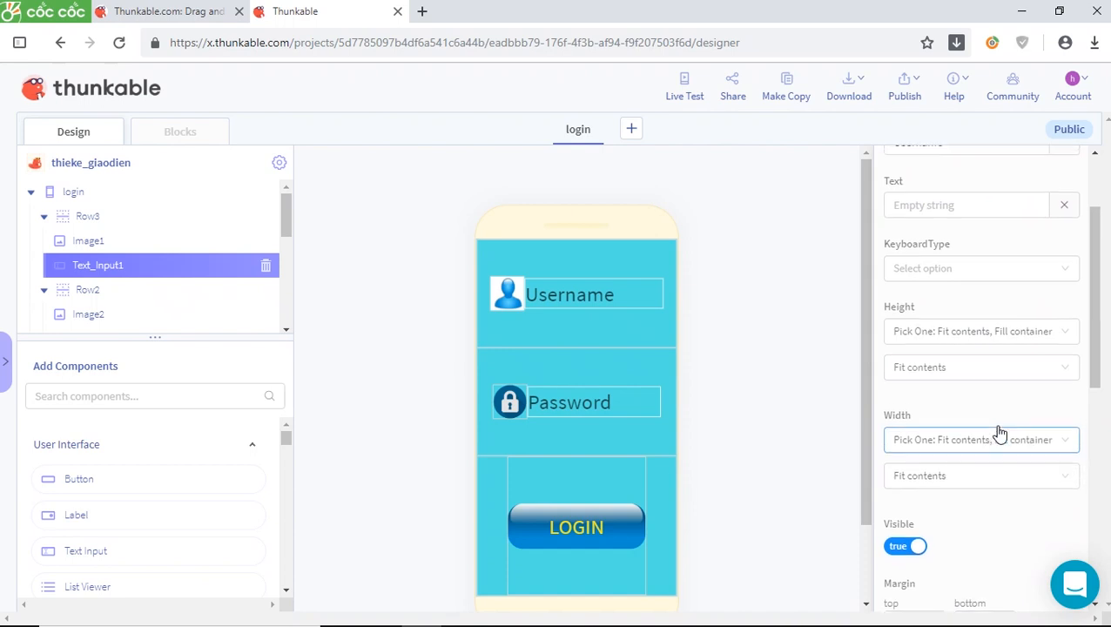
scroll(1001, 436, "up", 3)
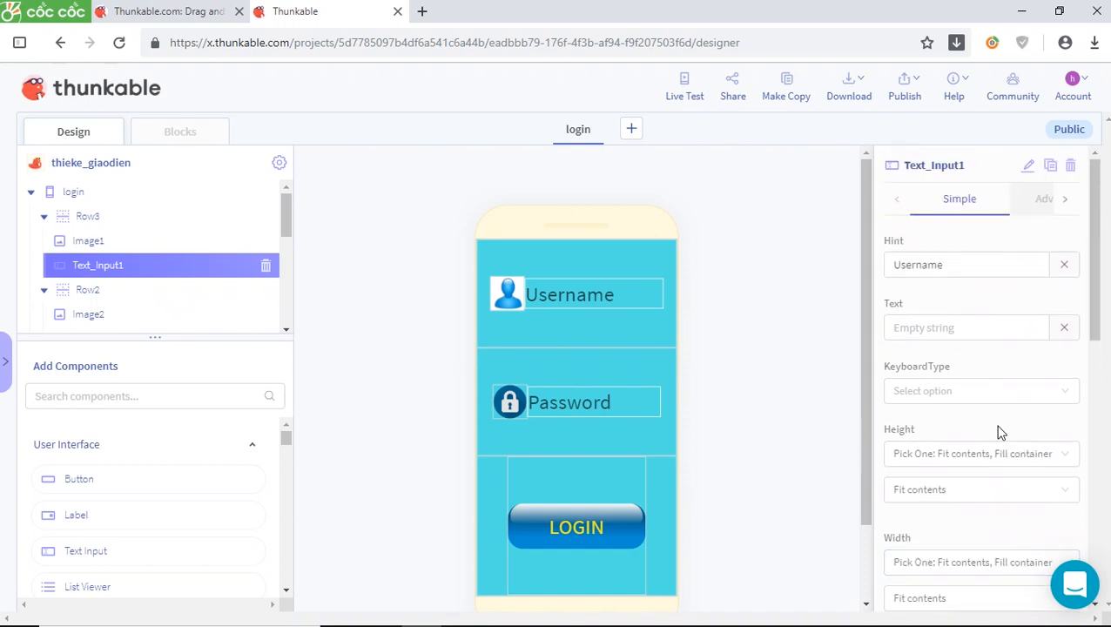
scroll(1000, 432, "down", 4)
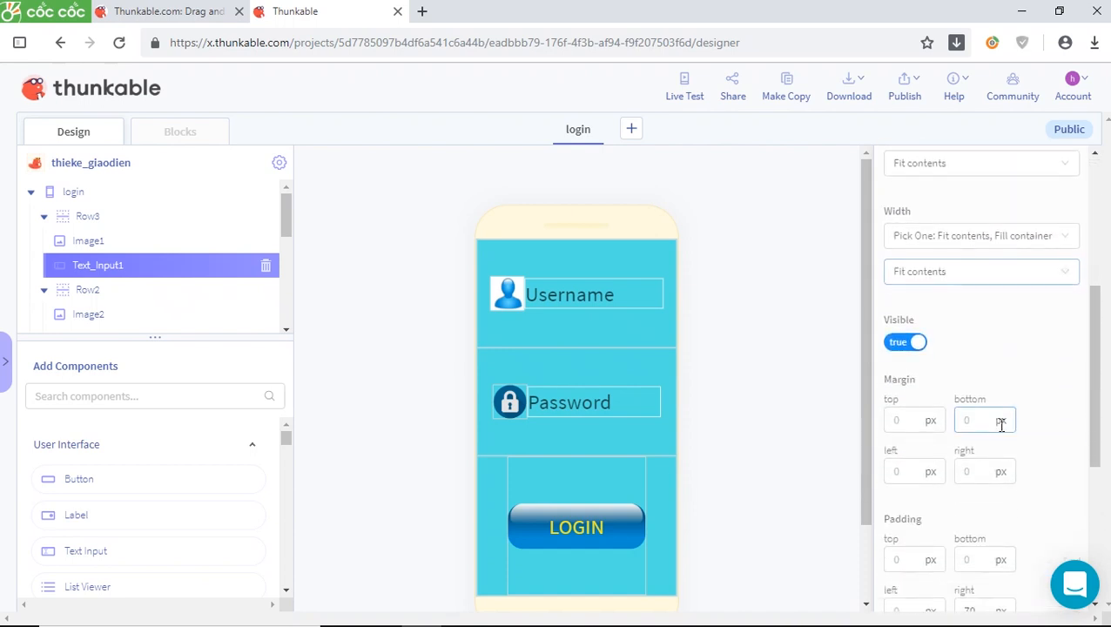
scroll(1001, 424, "up", 4)
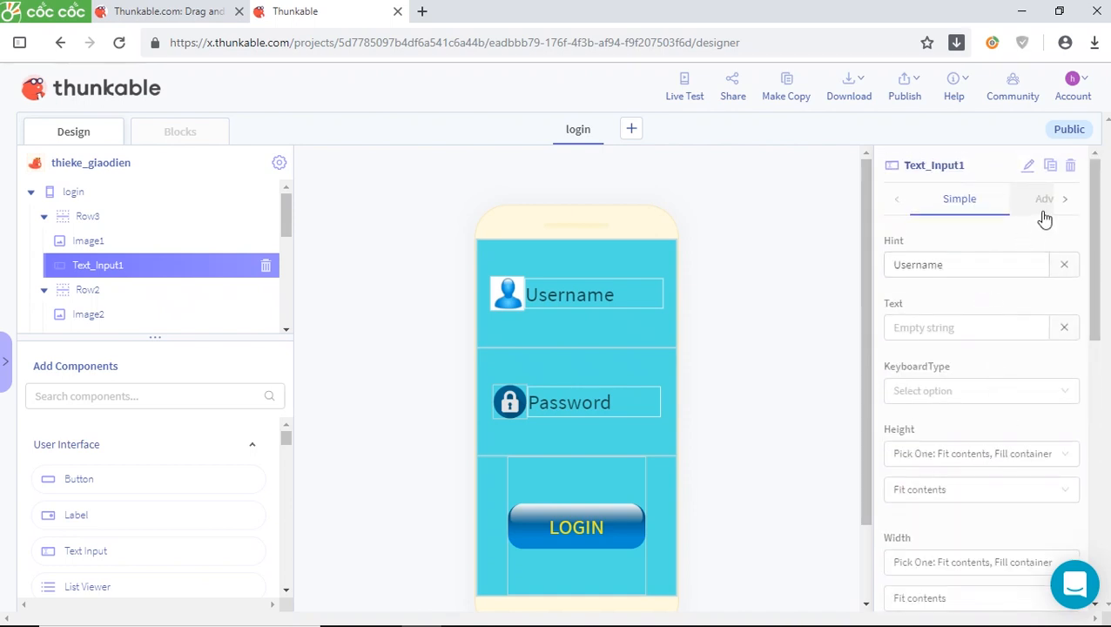
left_click(1045, 201)
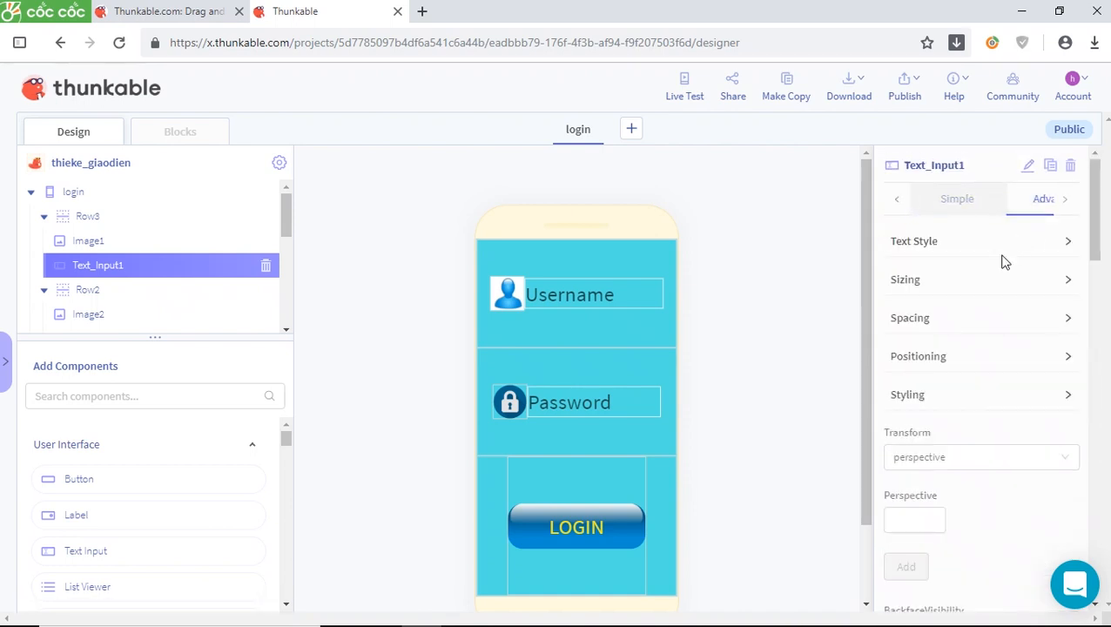
left_click(944, 246)
scroll(1047, 410, "down", 2)
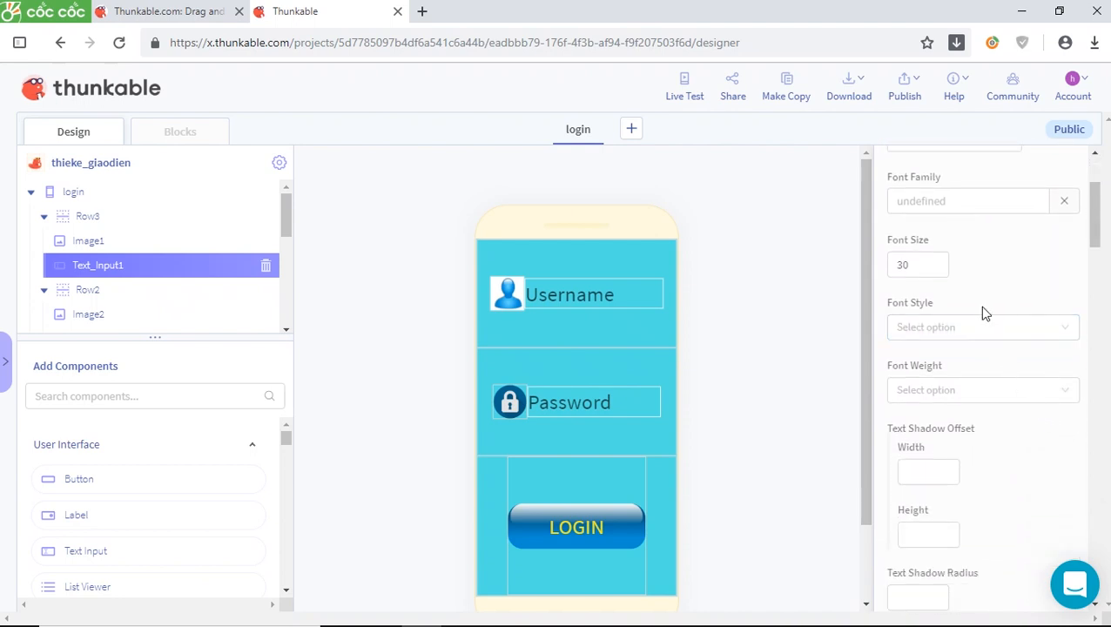
left_click(980, 322)
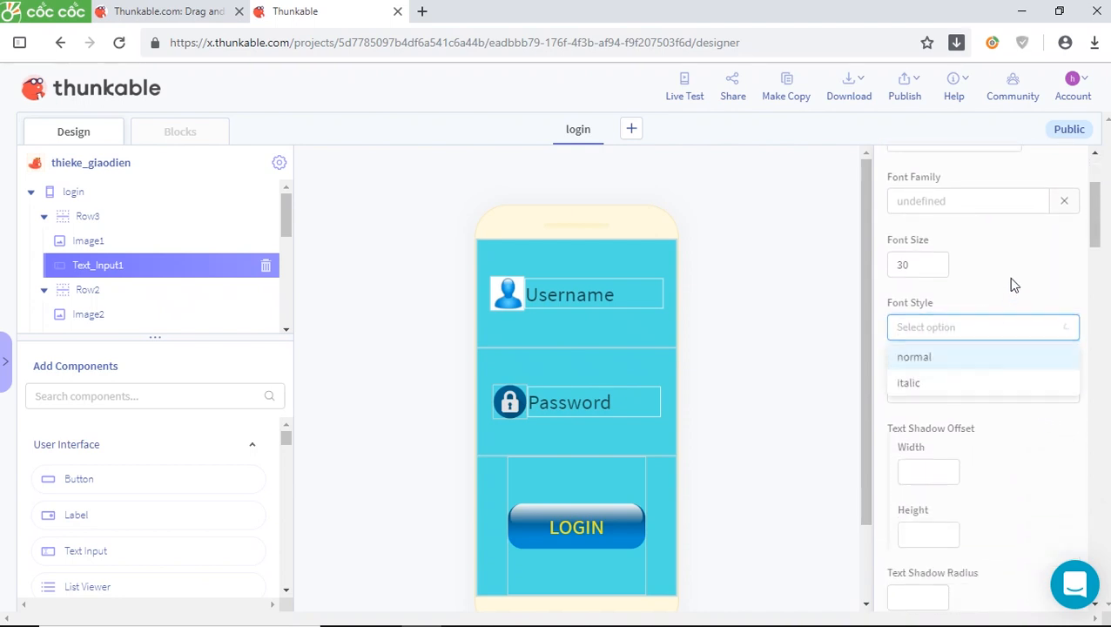
left_click(1012, 301)
scroll(1038, 430, "down", 2)
scroll(1037, 430, "down", 4)
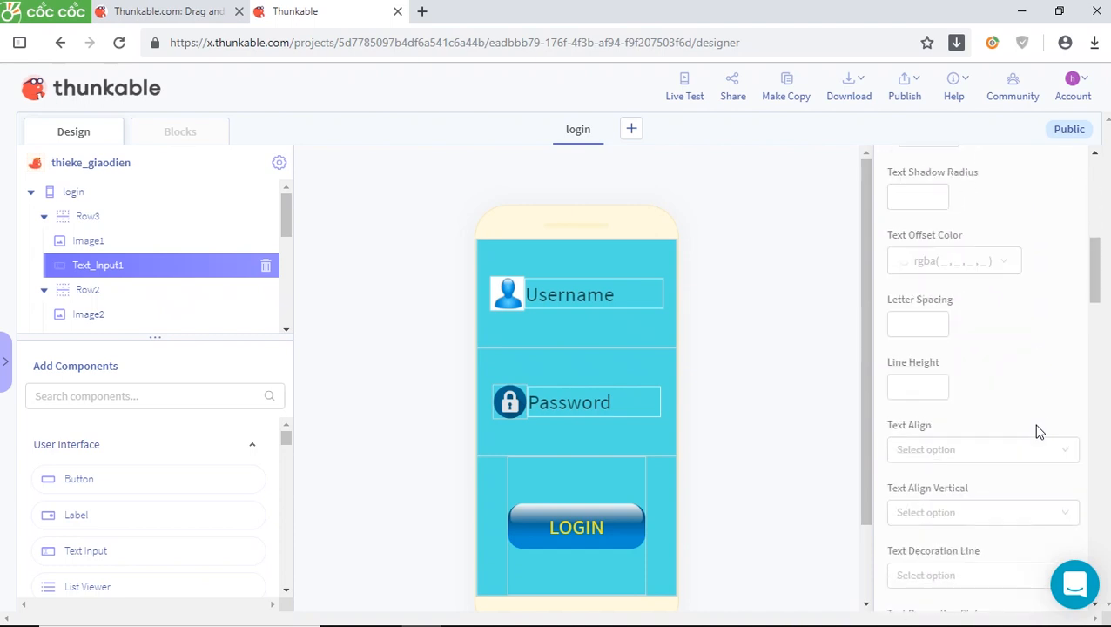
left_click(1013, 362)
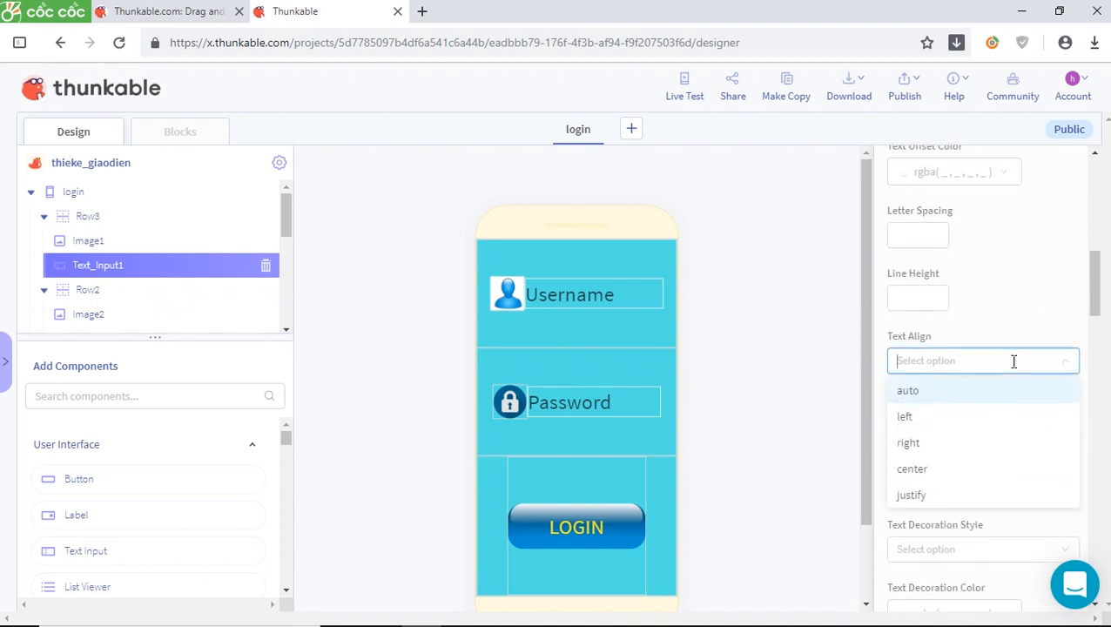
left_click(963, 467)
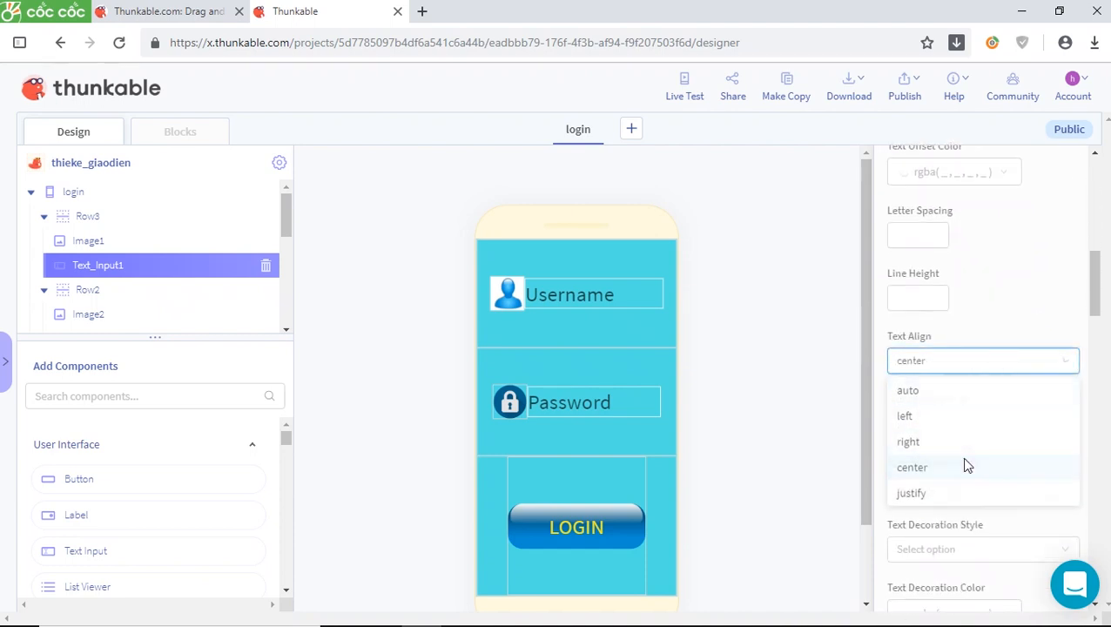
Set the Password text input's Text Align to center in its advanced text style settings.
left_click(580, 402)
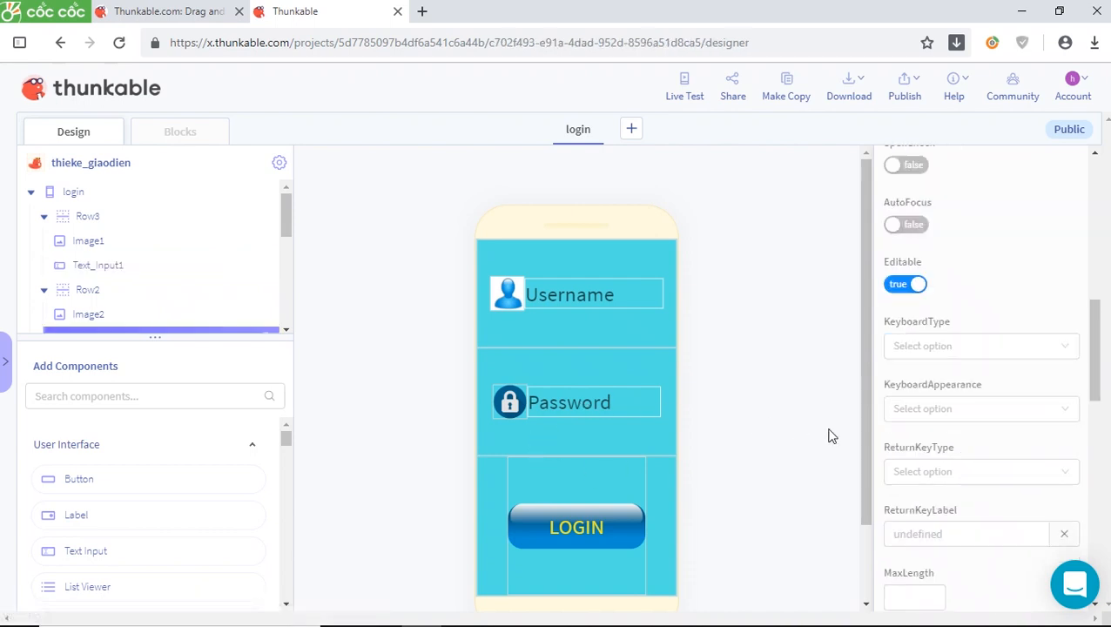
scroll(1023, 340, "up", 10)
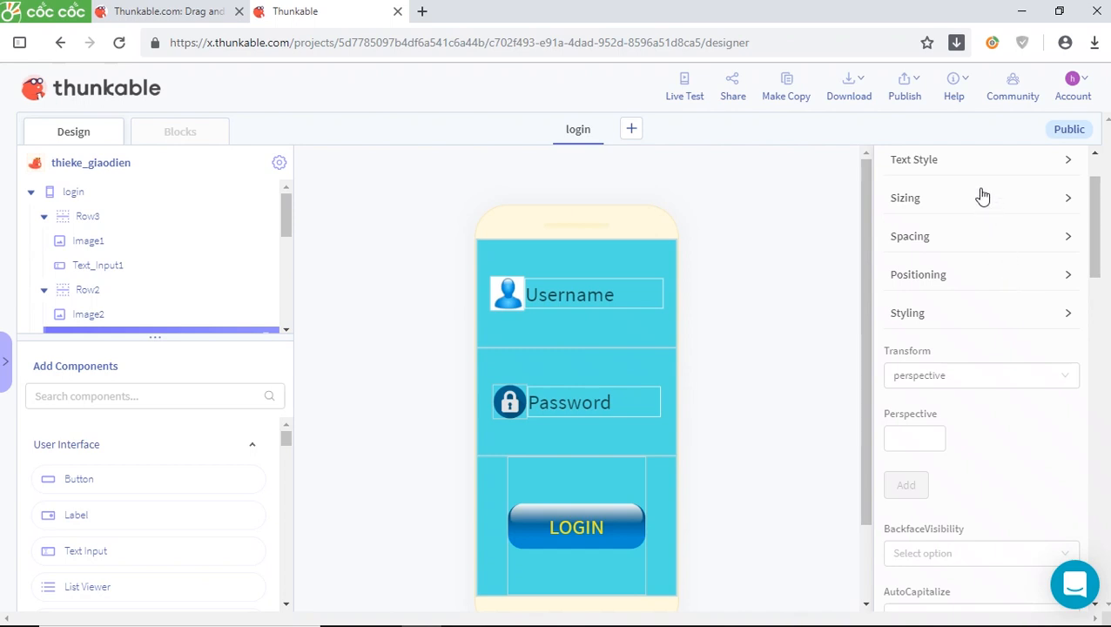
left_click(975, 167)
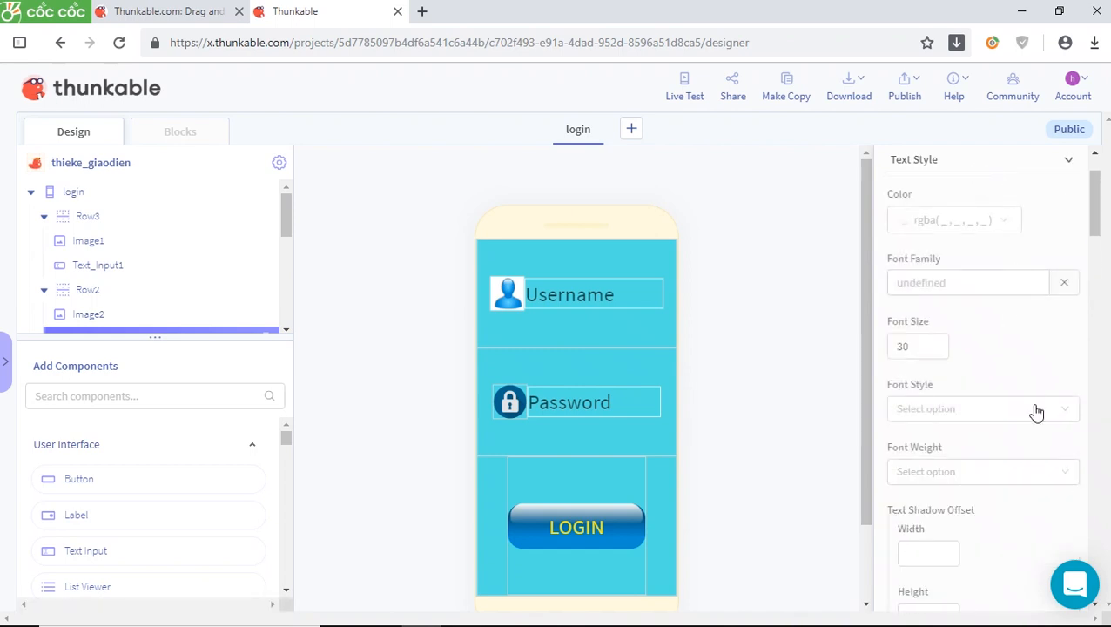
scroll(1036, 412, "down", 5)
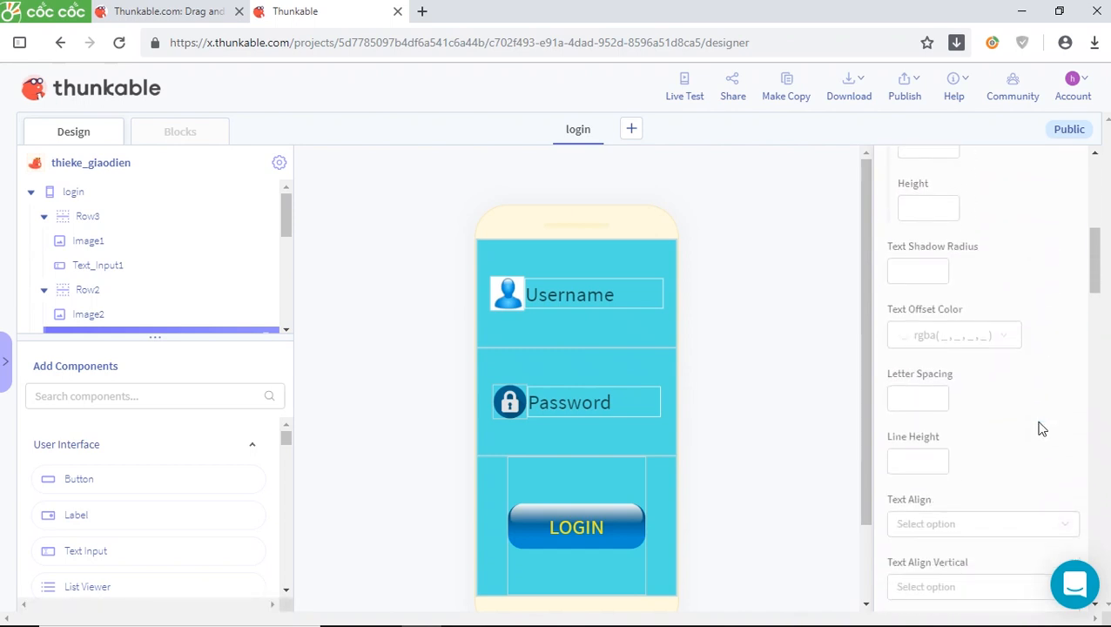
scroll(1041, 429, "down", 2)
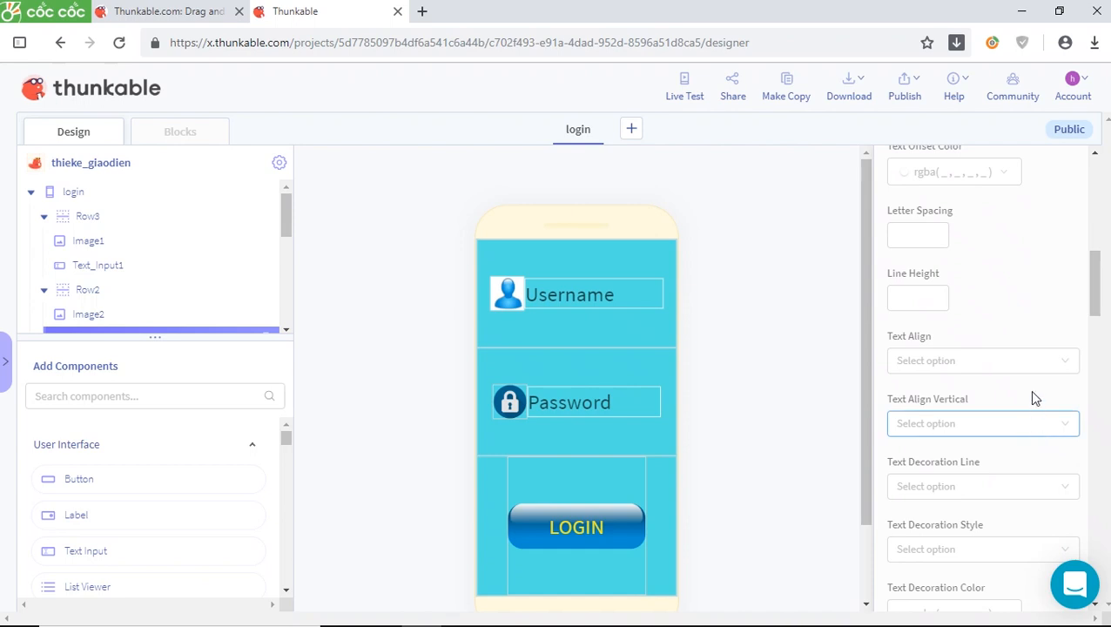
left_click(1034, 363)
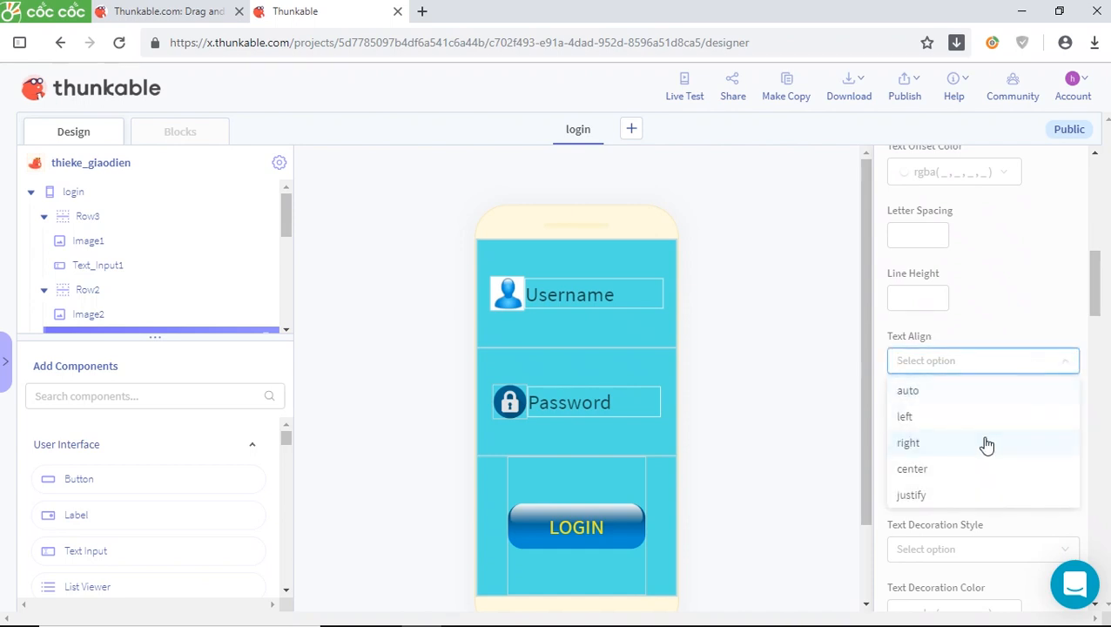
left_click(985, 470)
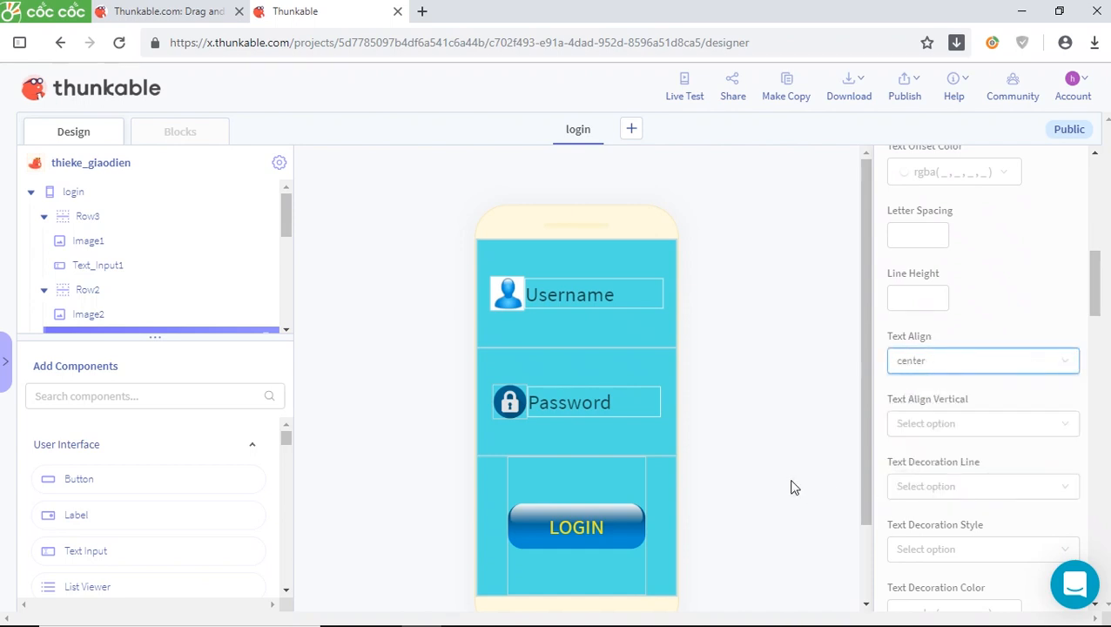
Switch to BlueStacks, relaunch Thunkable, and test the login screen by entering "tên người dùng" as the username and filling in the password field.
scroll(763, 469, "down", 1)
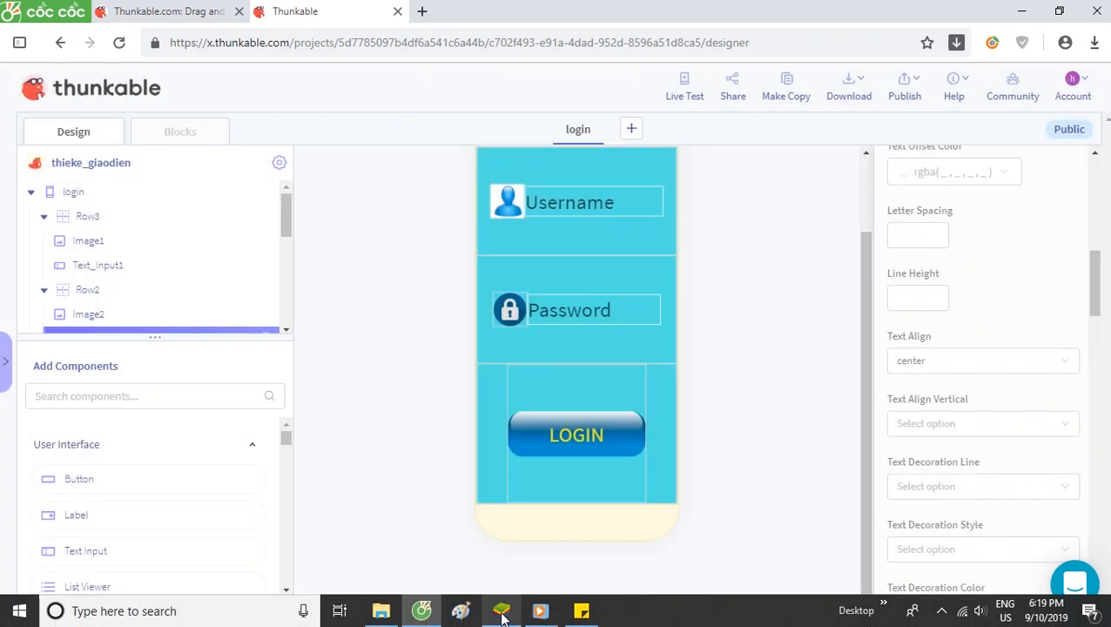
left_click(503, 619)
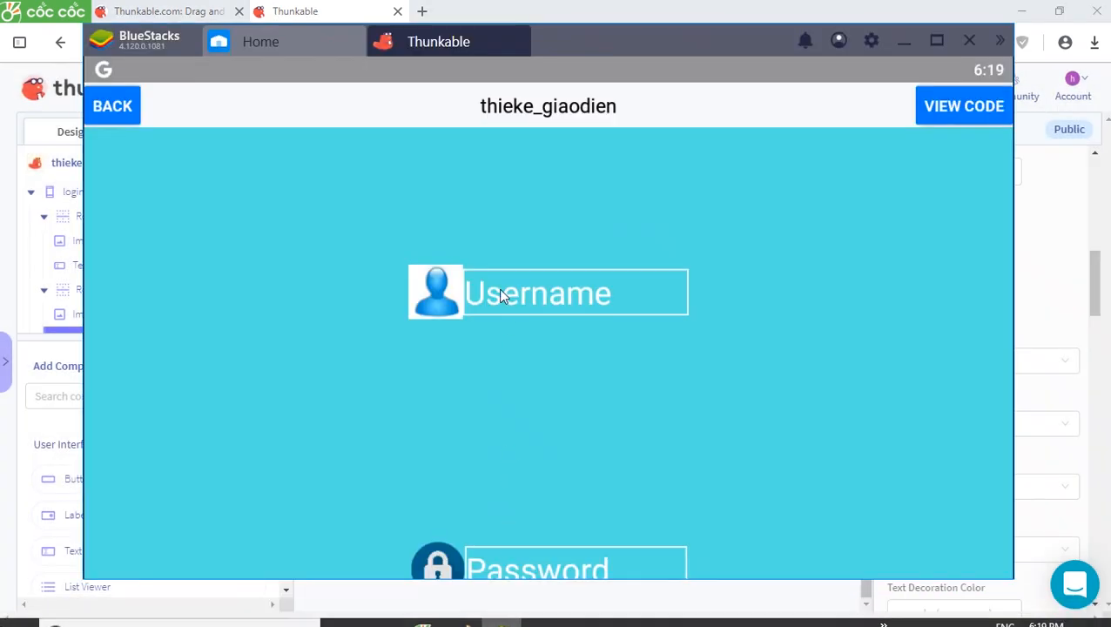
left_click(523, 34)
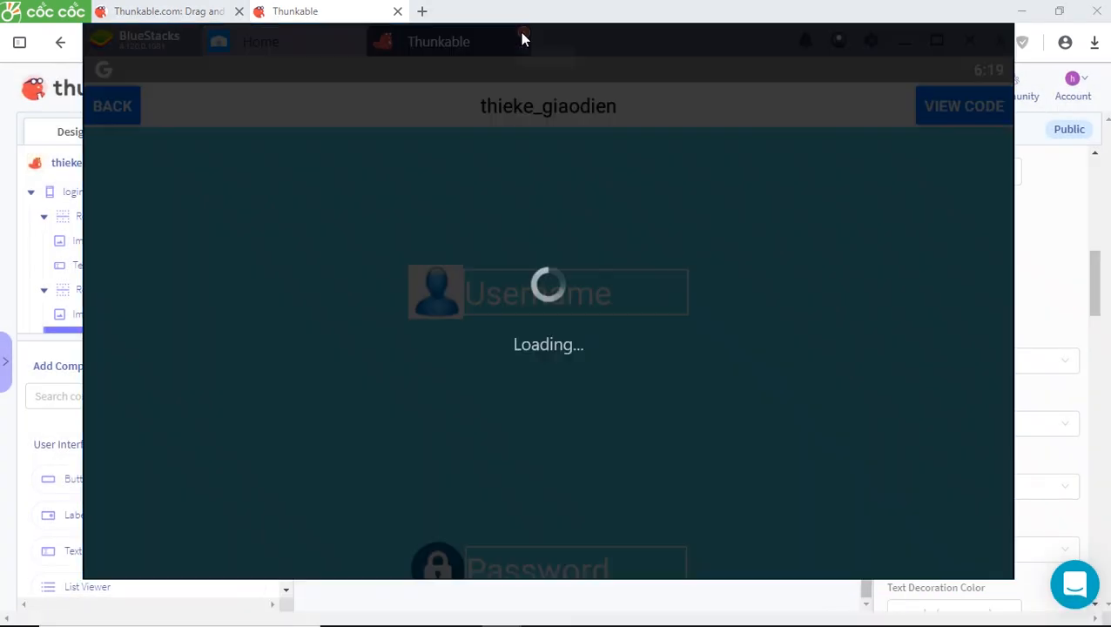
left_click(255, 166)
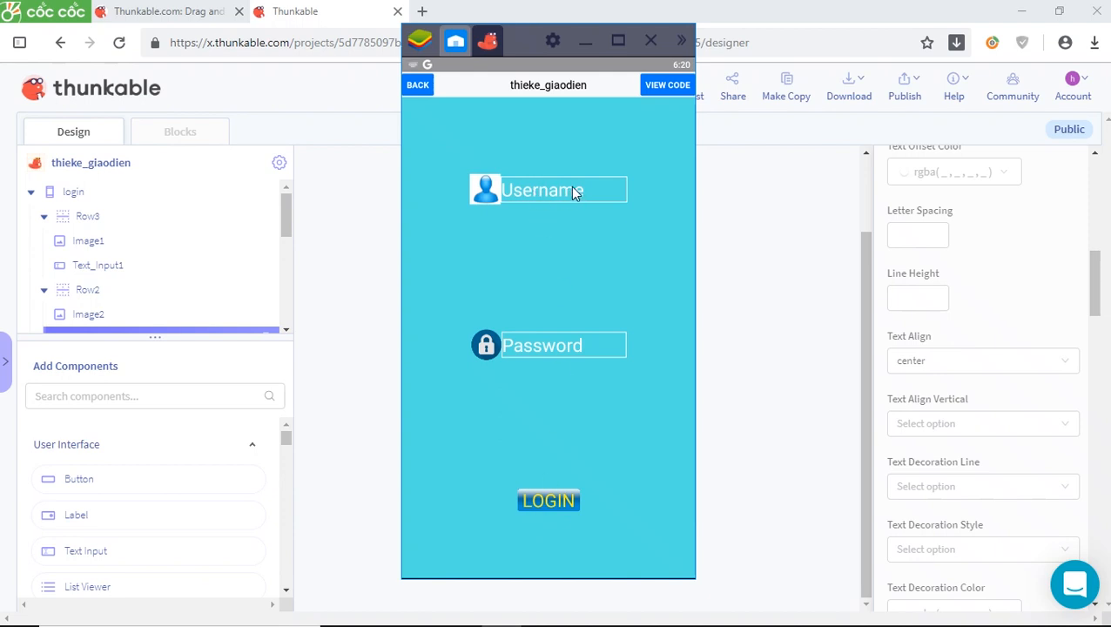
type("tên người dùng")
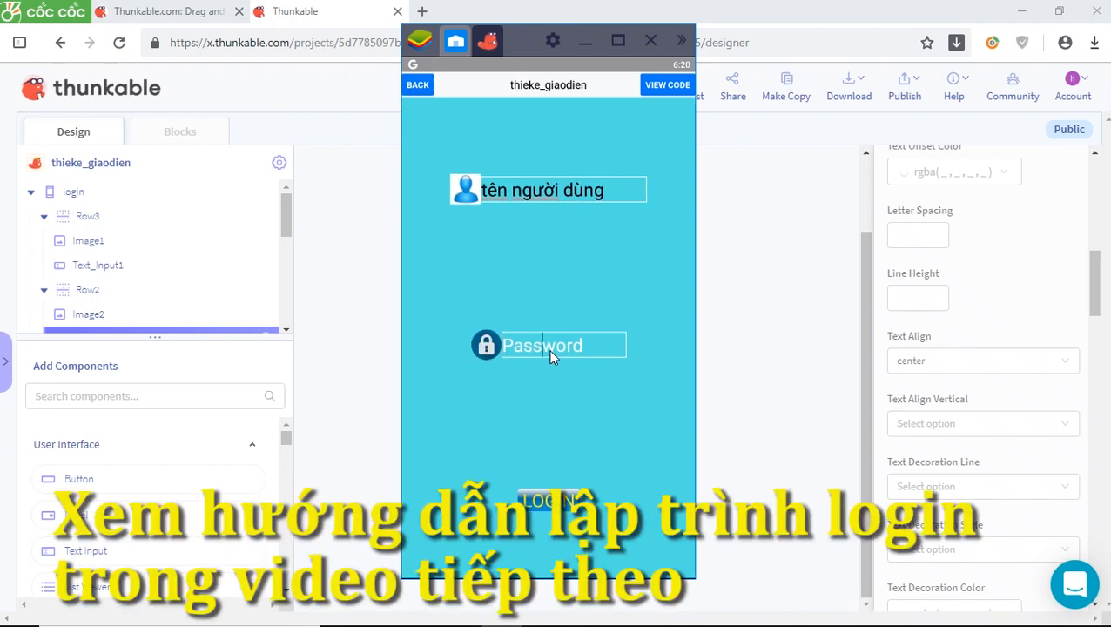
type("mật khẩu")
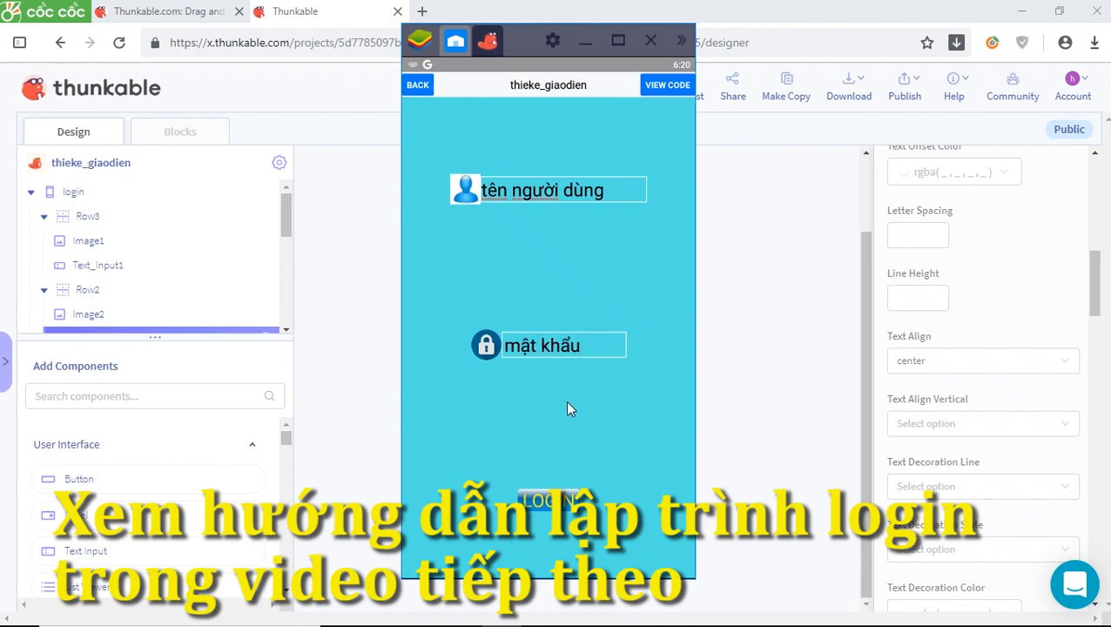